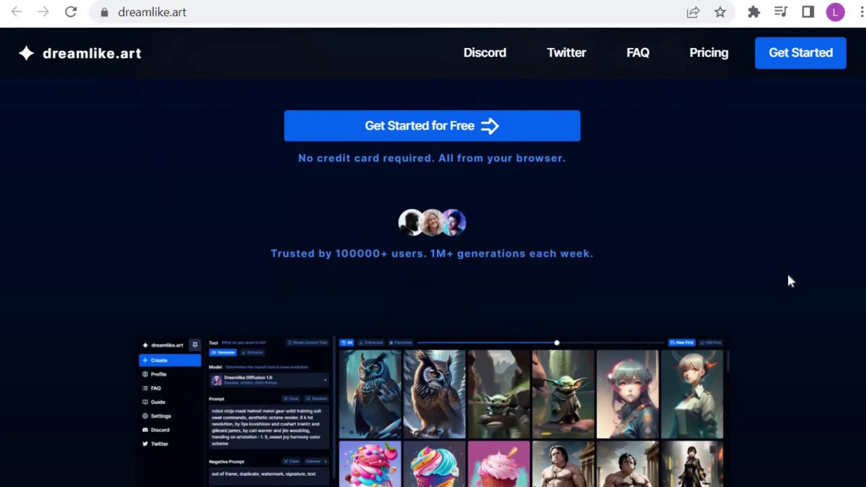
# Step: Browse the Dreamlike.art home page, go to Create, and sign in with Google
pyautogui.scroll(-9, 790, 281)
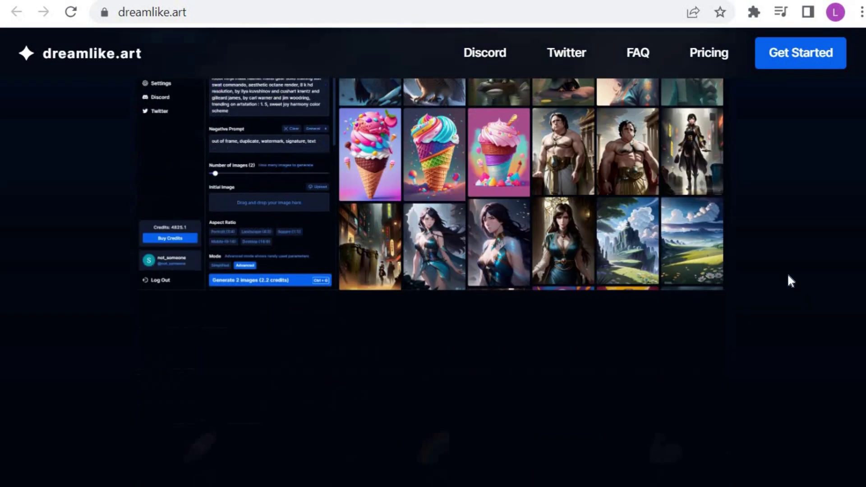
pyautogui.scroll(-10, 791, 281)
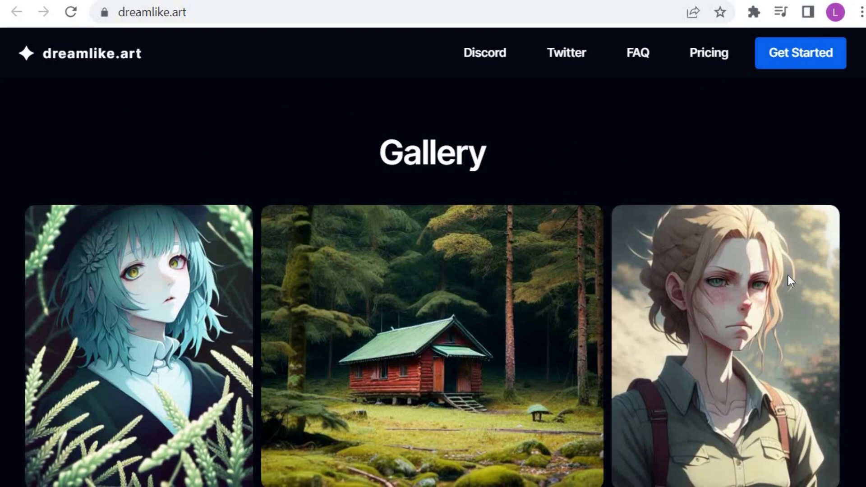
pyautogui.scroll(-3, 789, 276)
pyautogui.scroll(-5, 789, 276)
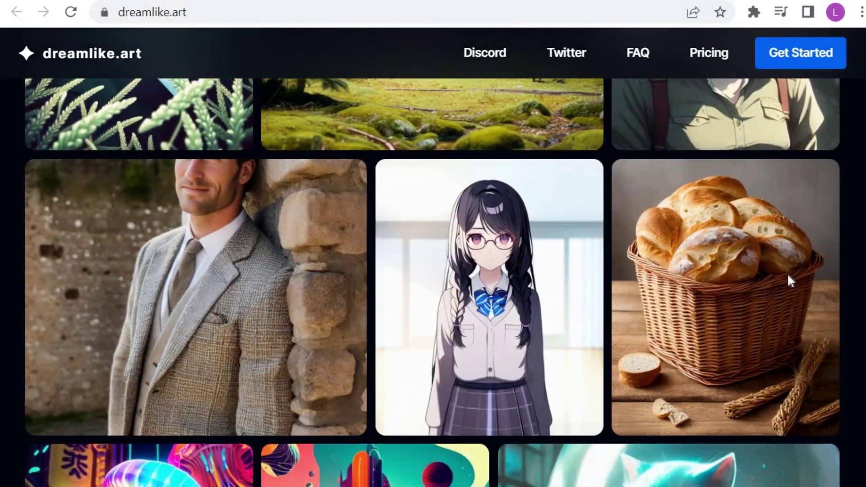
pyautogui.scroll(-10, 789, 276)
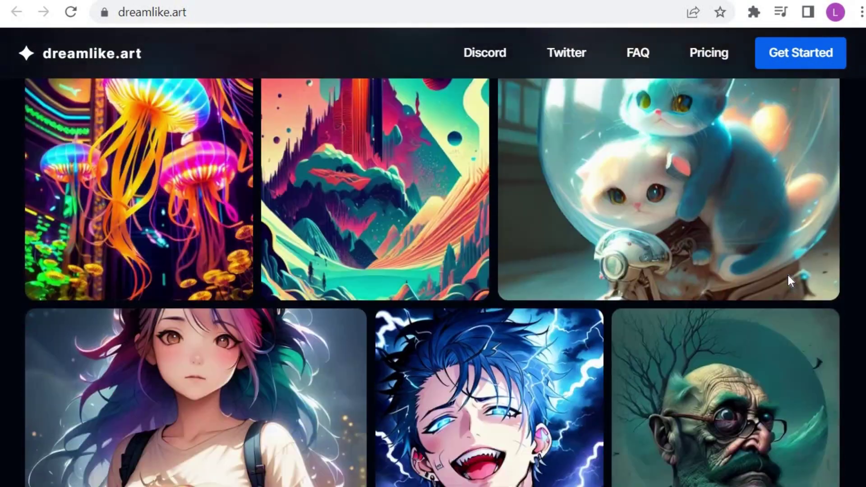
pyautogui.scroll(-5, 789, 278)
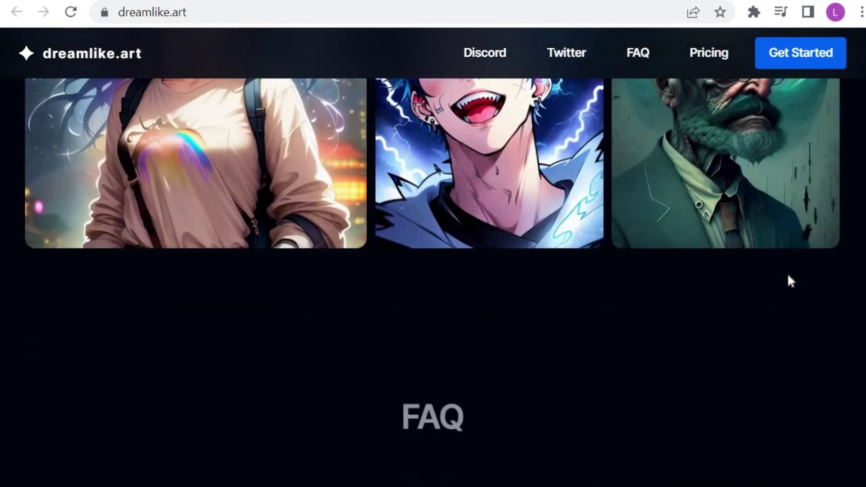
pyautogui.scroll(7, 789, 280)
pyautogui.scroll(15, 789, 279)
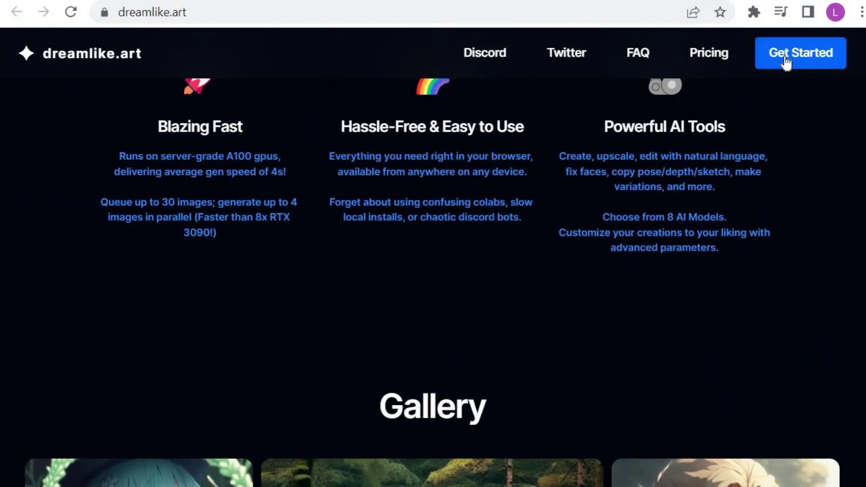
pyautogui.click(786, 63)
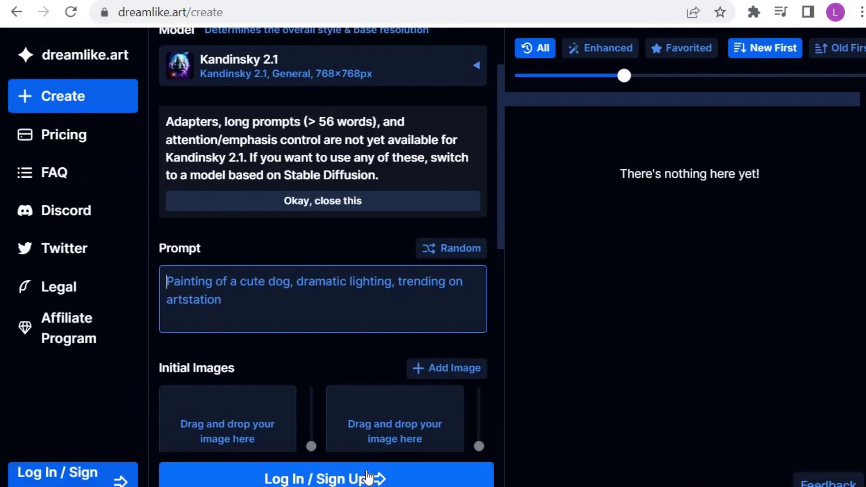
pyautogui.click(367, 477)
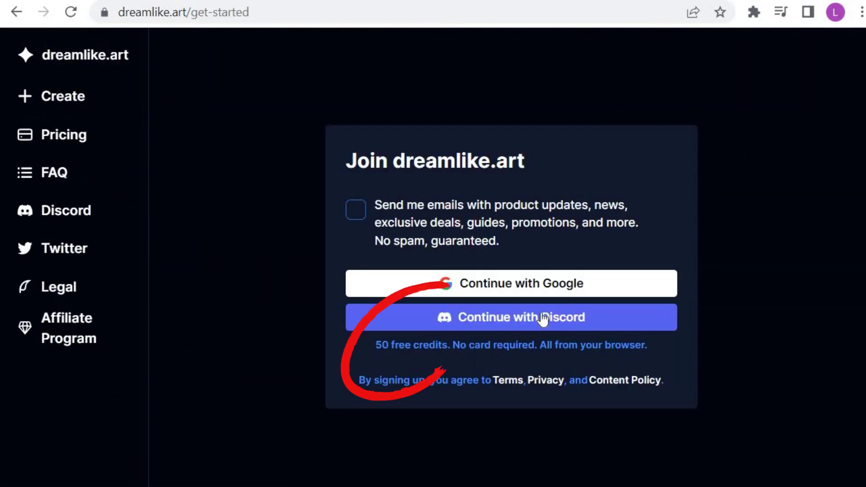
pyautogui.click(548, 293)
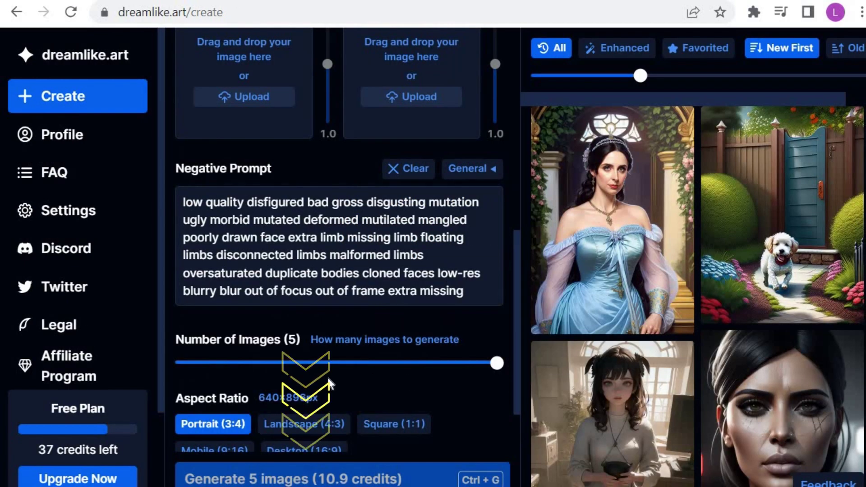
# Step: Lower the Number of Images to 1, costing 2.2 credits per run
pyautogui.press('Left')
pyautogui.press('Left')
pyautogui.press('Left')
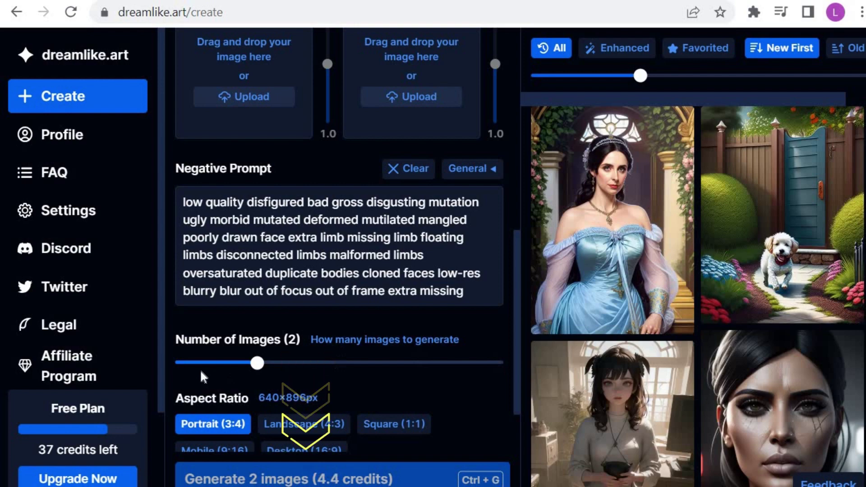
pyautogui.press('Left')
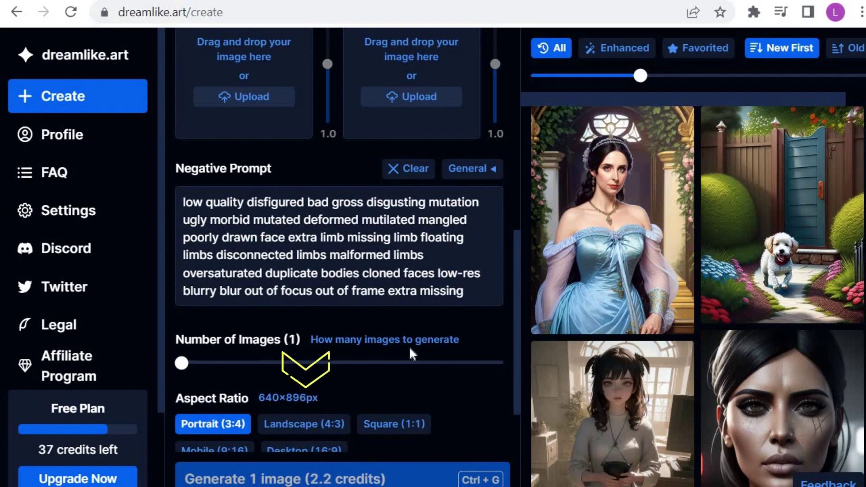
pyautogui.scroll(-2, 409, 347)
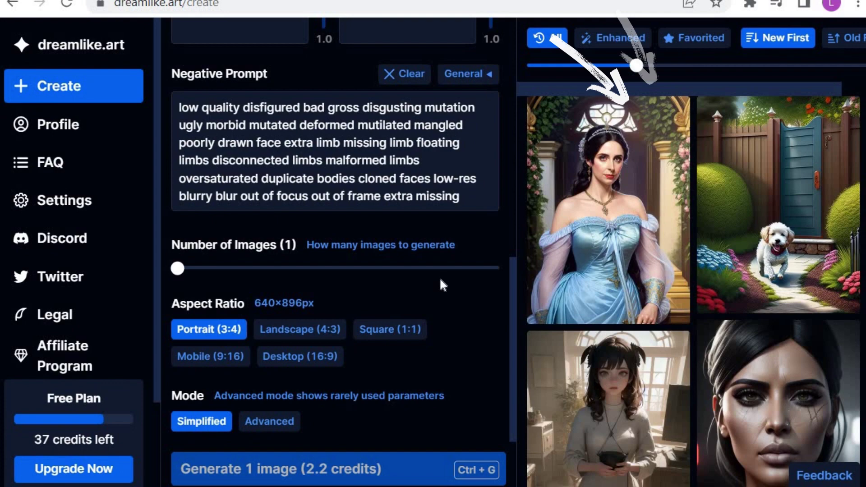
# Step: Paste the 'Strong warrior princess' prompt for the Neurogen 1.0 model
pyautogui.scroll(10, 440, 277)
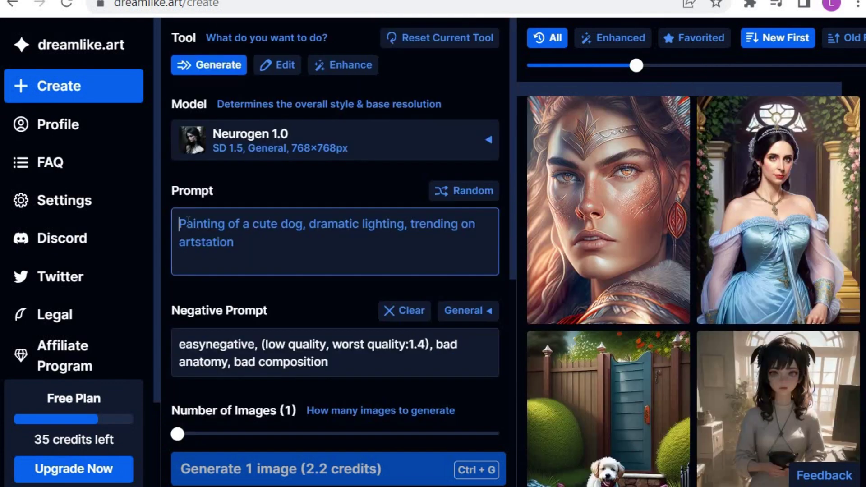
pyautogui.write('Strong warrior princess, centered, key visual, highly detailed, breathtaking beauty, precise lineart, vibrant, comprehensive cinematic, soft natural lighting, portrait photography, magical photography, dramatic lighting, photo realism, ultra-detailed, intimate portrait composition.')
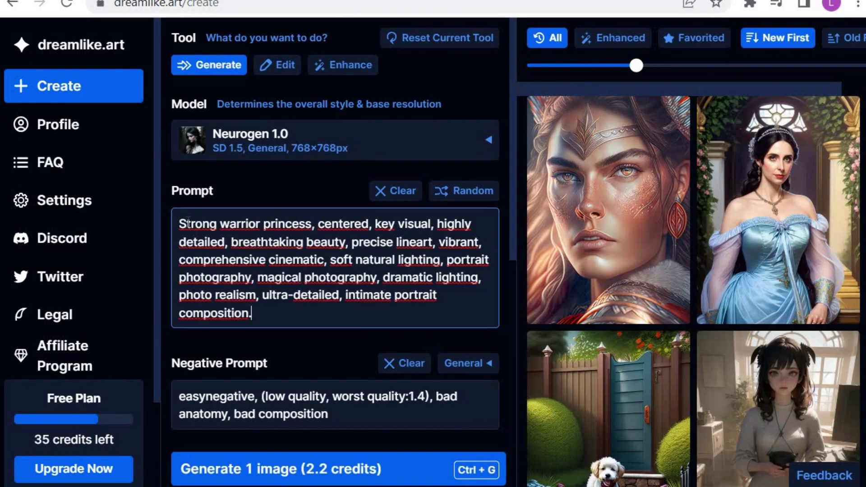
pyautogui.scroll(-2, 268, 272)
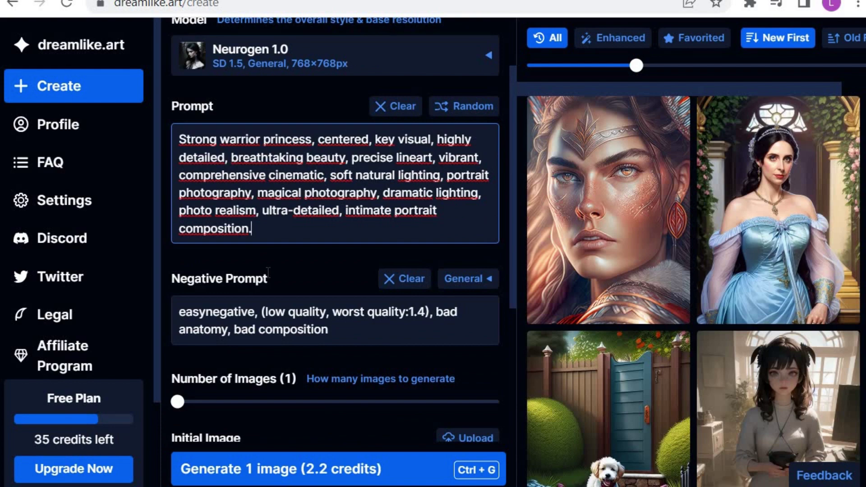
pyautogui.scroll(-4, 268, 273)
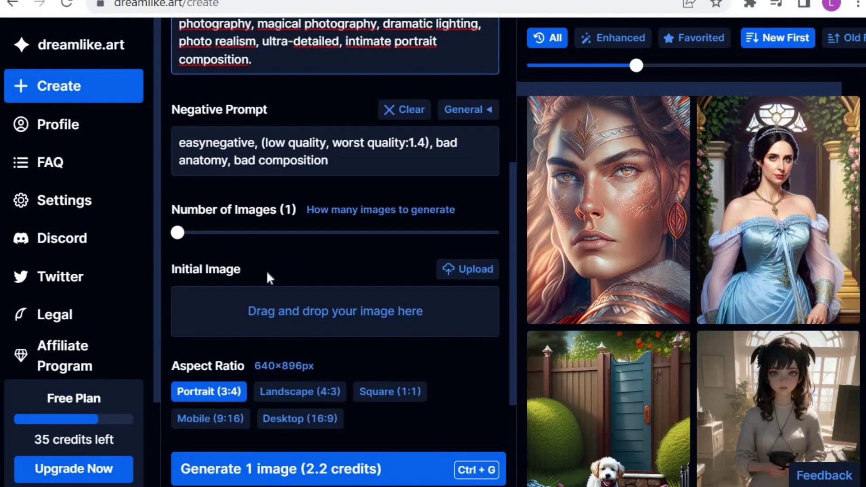
pyautogui.scroll(6, 267, 270)
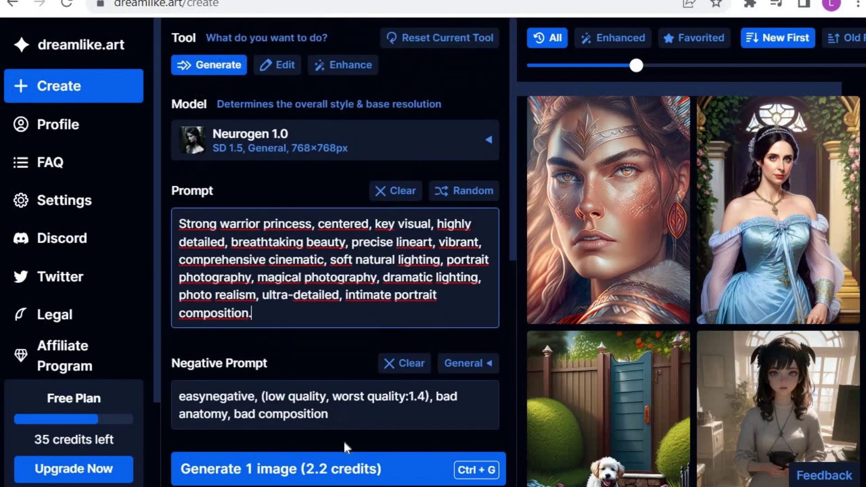
# Step: Generate the warrior portrait and enhance it to 1280×1792 with Fix Faces on
pyautogui.click(359, 475)
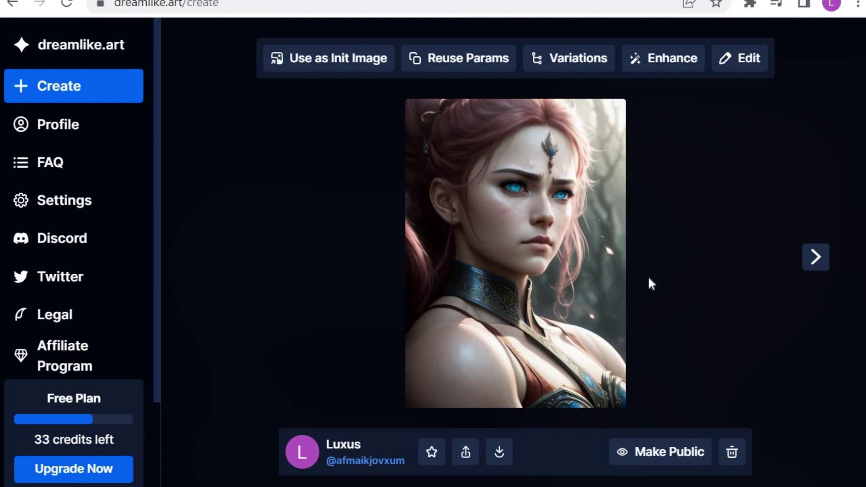
pyautogui.click(655, 70)
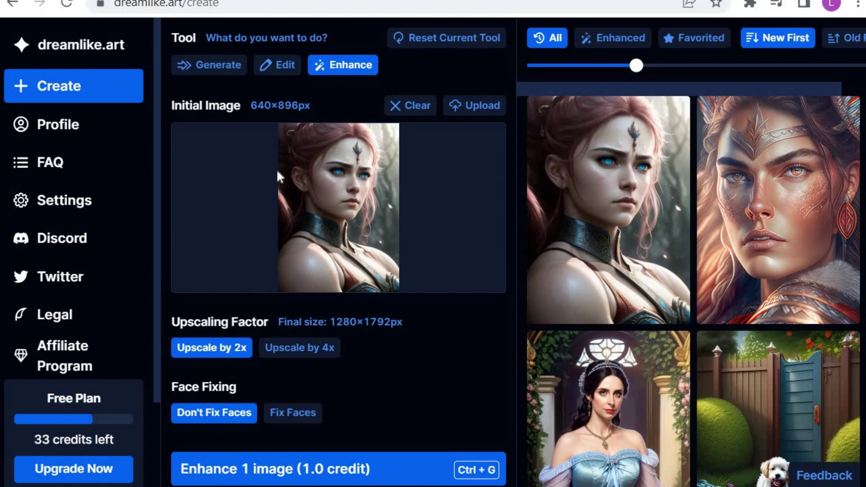
pyautogui.click(293, 412)
pyautogui.click(357, 471)
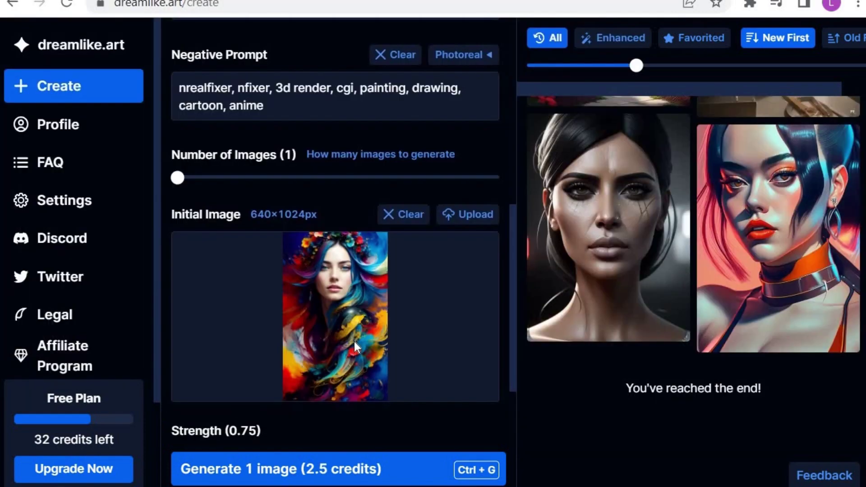
# Step: Switch the model to Realism Engine 1.0
pyautogui.scroll(3, 355, 344)
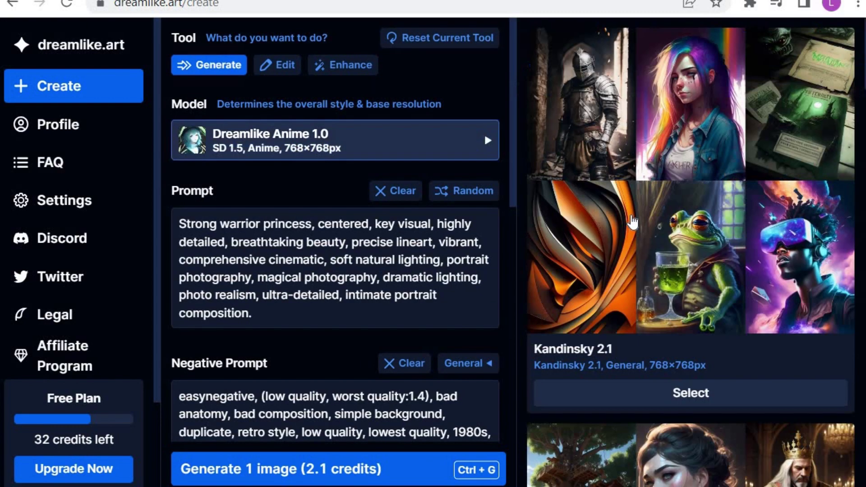
pyautogui.scroll(-5, 691, 181)
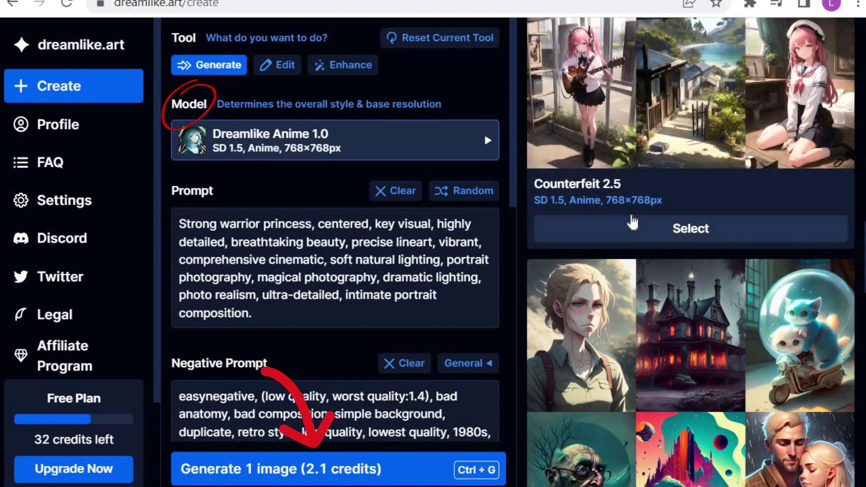
pyautogui.click(629, 224)
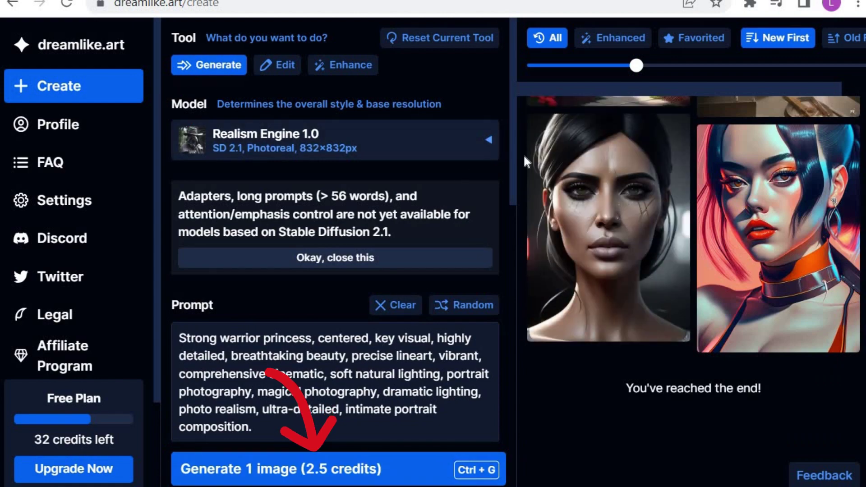
pyautogui.click(489, 140)
pyautogui.click(635, 145)
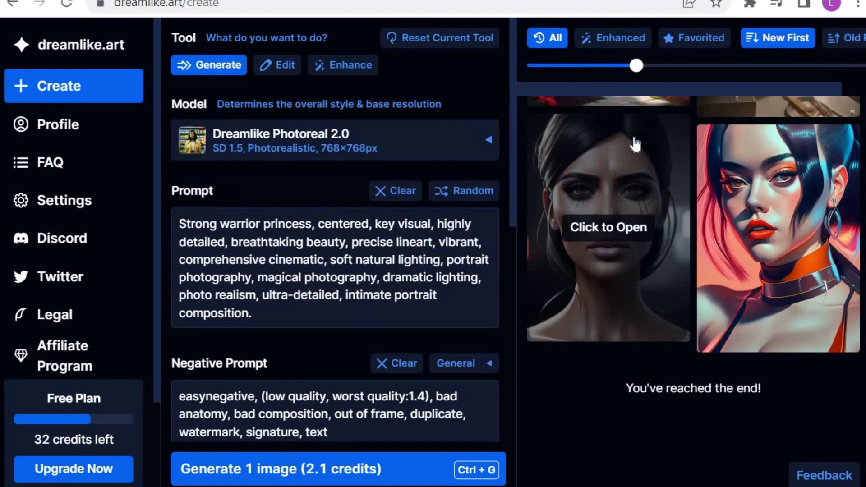
pyautogui.click(489, 140)
pyautogui.scroll(-5, 687, 272)
pyautogui.scroll(-5, 687, 272)
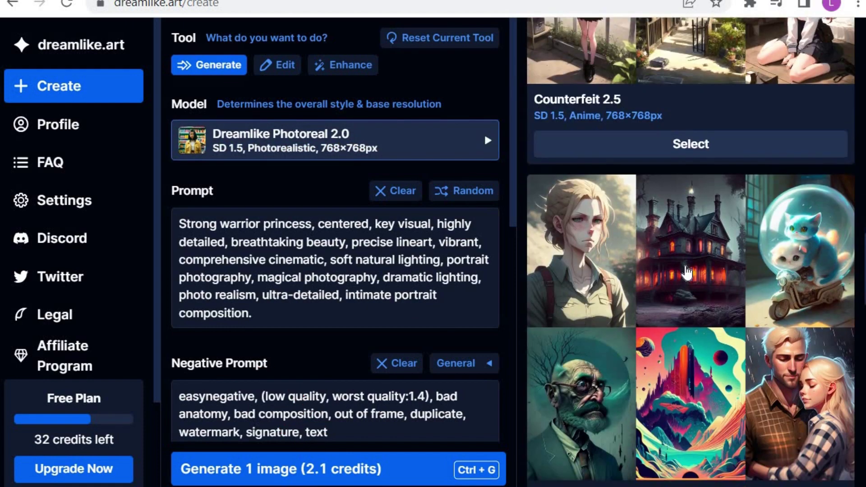
pyautogui.click(685, 274)
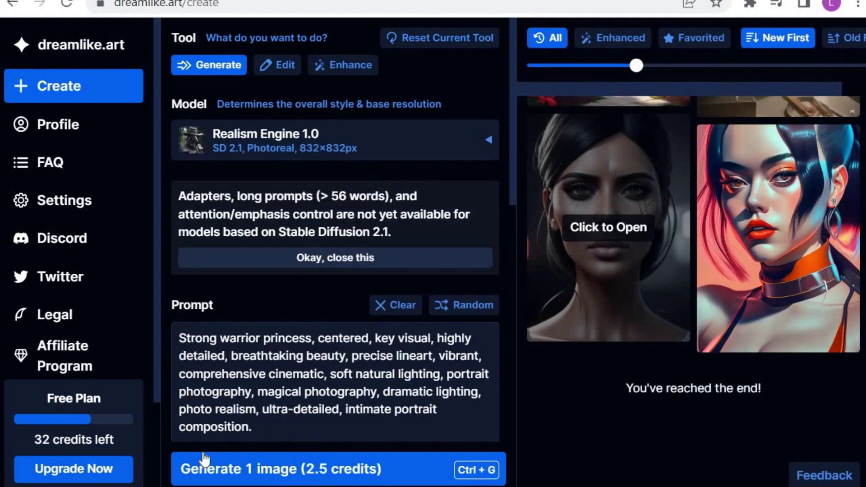
# Step: Replace the prompt with 'Beautiful girl', generate the image, and close the preview
pyautogui.scroll(-4, 356, 340)
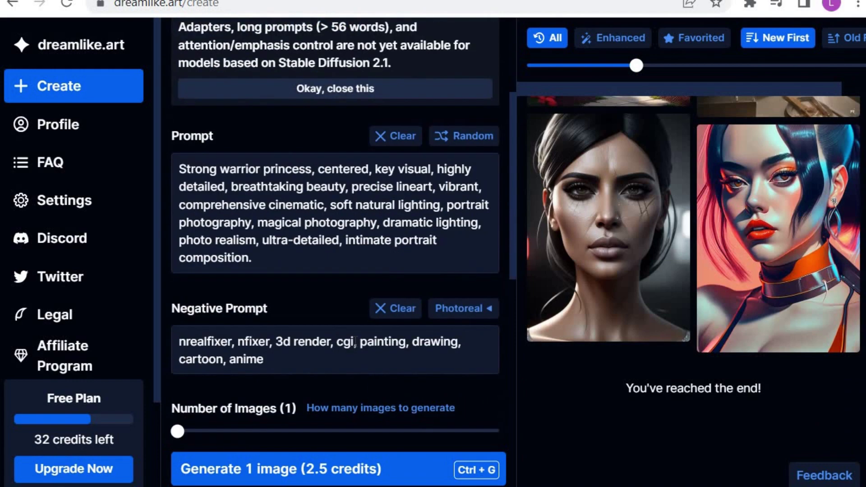
pyautogui.scroll(-2, 355, 341)
pyautogui.moveTo(179, 84); pyautogui.dragTo(310, 85)
pyautogui.write('B')
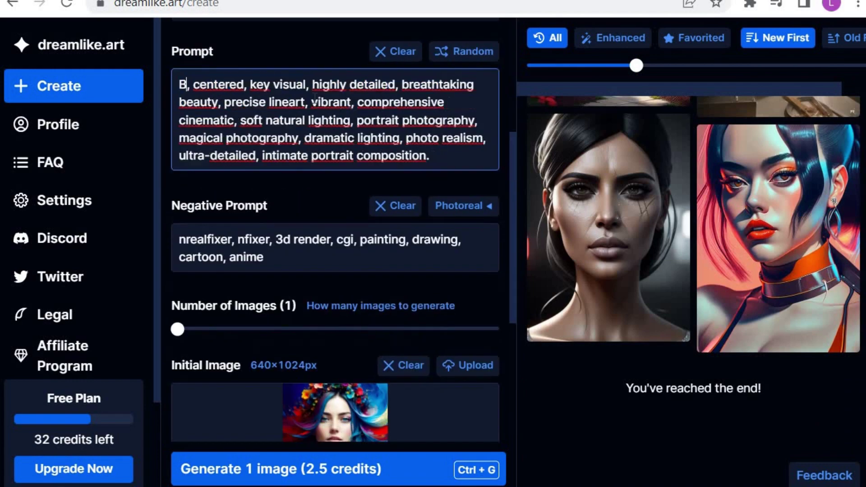
pyautogui.write('eautiful girl')
pyautogui.scroll(-6, 361, 189)
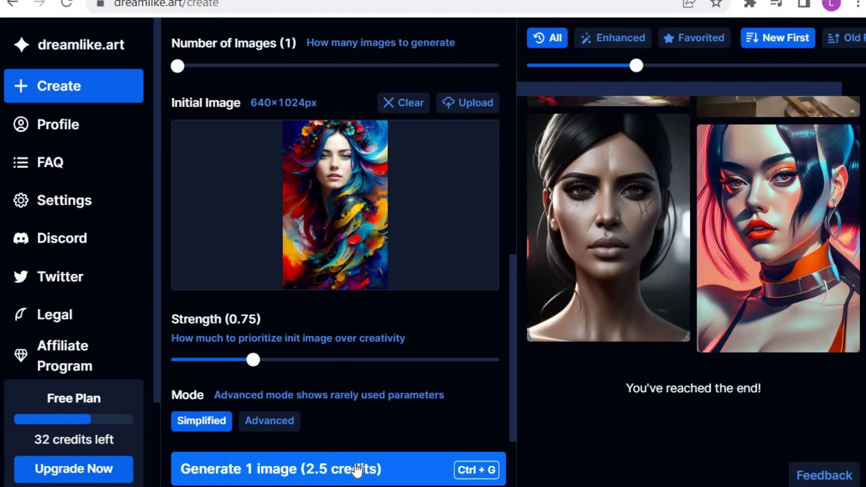
pyautogui.click(357, 469)
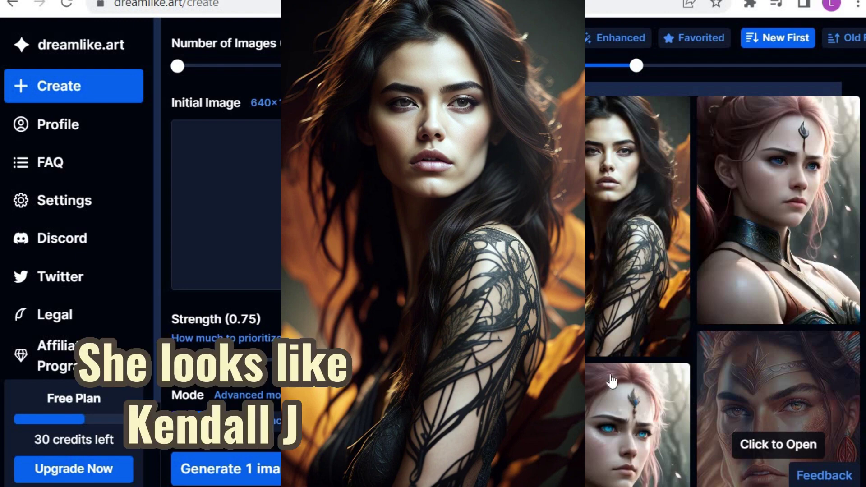
pyautogui.click(600, 74)
pyautogui.click(699, 49)
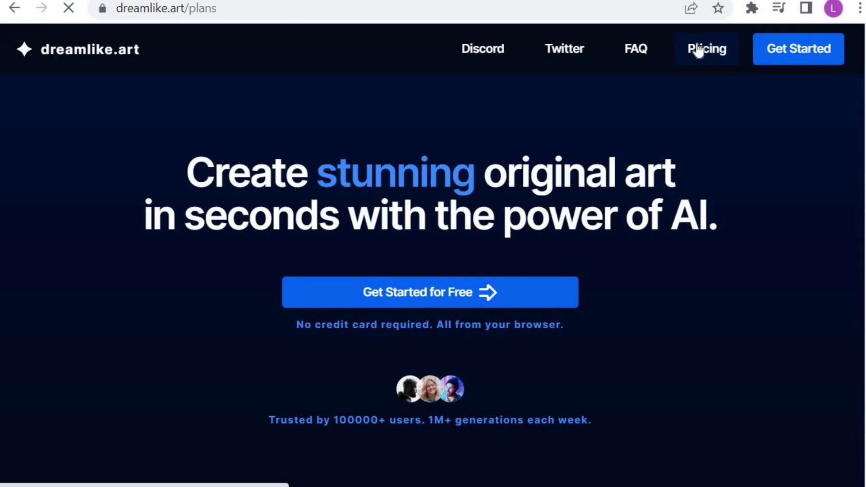
pyautogui.scroll(-3, 539, 161)
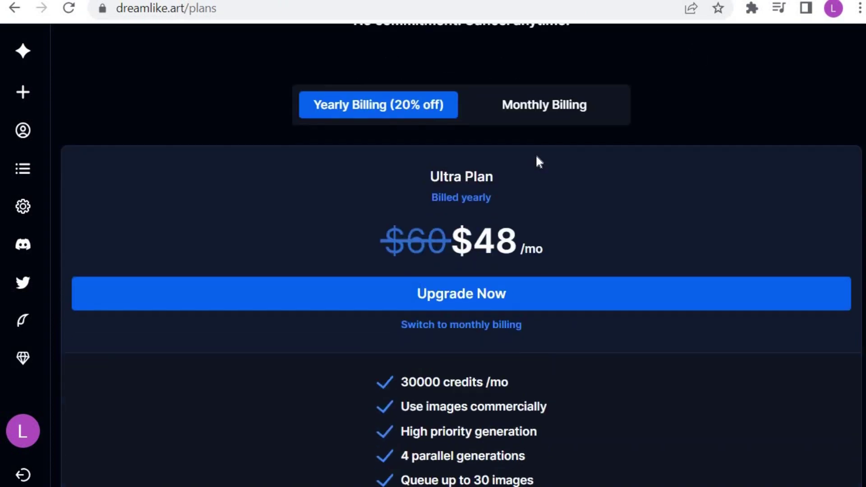
pyautogui.scroll(-10, 539, 161)
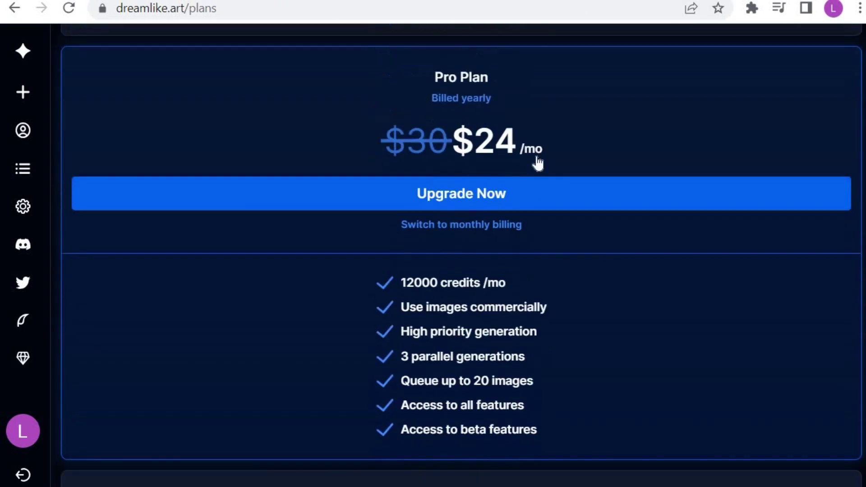
pyautogui.scroll(-6, 538, 163)
pyautogui.scroll(-6, 538, 162)
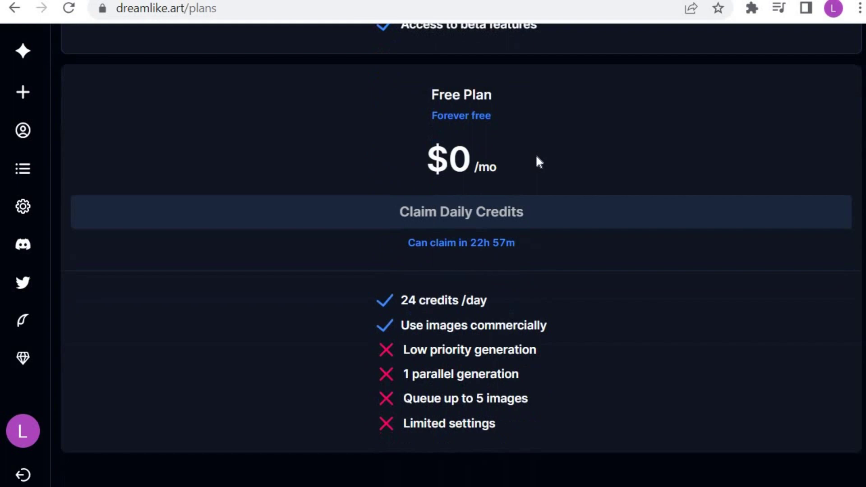
pyautogui.scroll(-3, 537, 160)
pyautogui.scroll(3, 537, 161)
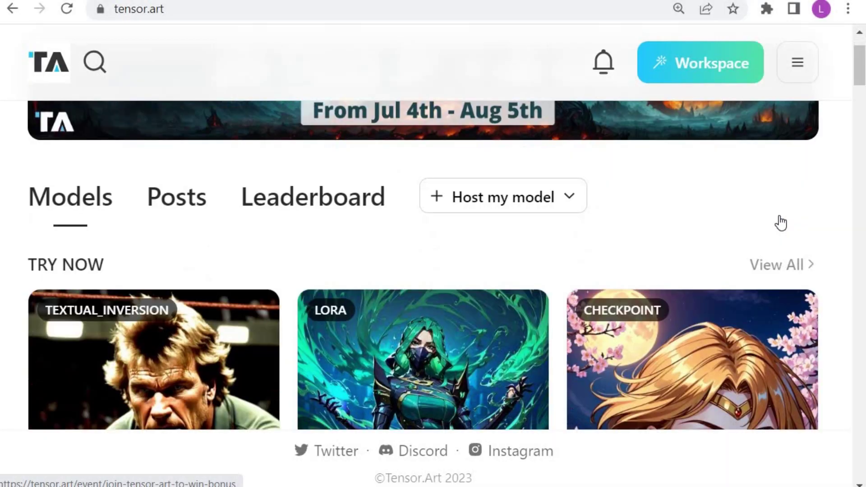
# Step: Scroll through the model grid on the Tensor.Art home page
pyautogui.scroll(-4, 781, 223)
pyautogui.scroll(-4, 838, 207)
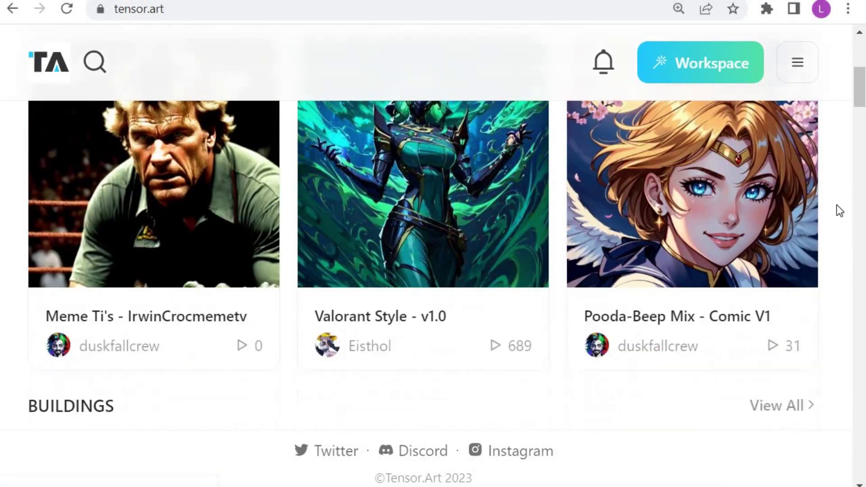
pyautogui.scroll(-4, 838, 206)
pyautogui.scroll(-6, 837, 206)
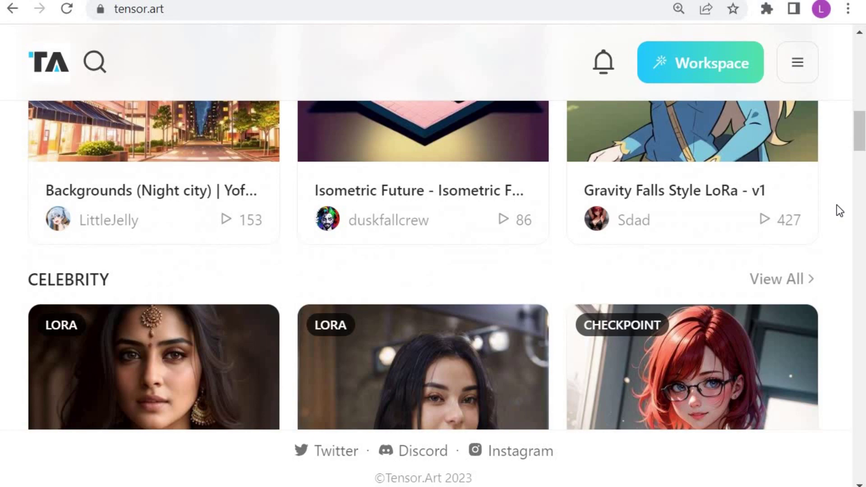
pyautogui.scroll(-10, 838, 207)
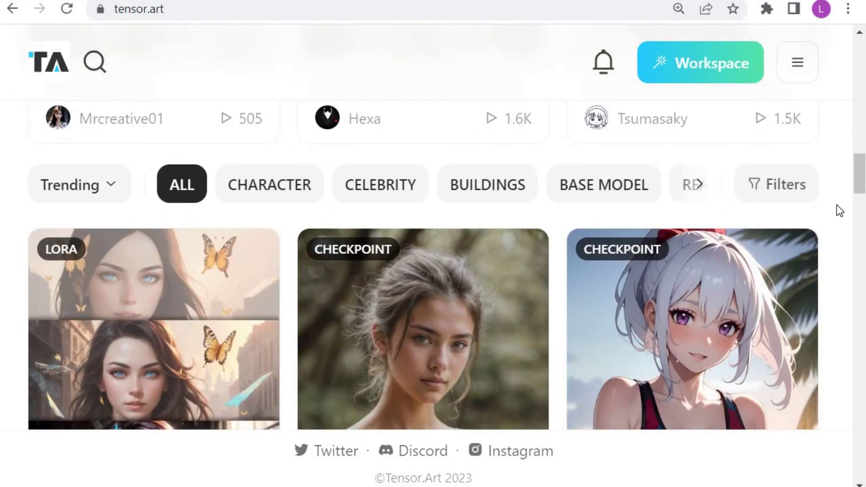
pyautogui.scroll(-13, 838, 205)
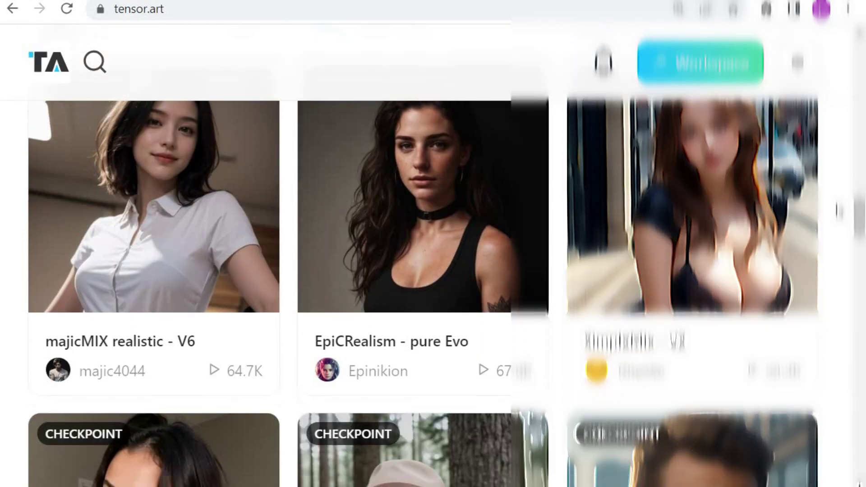
pyautogui.scroll(-7, 837, 206)
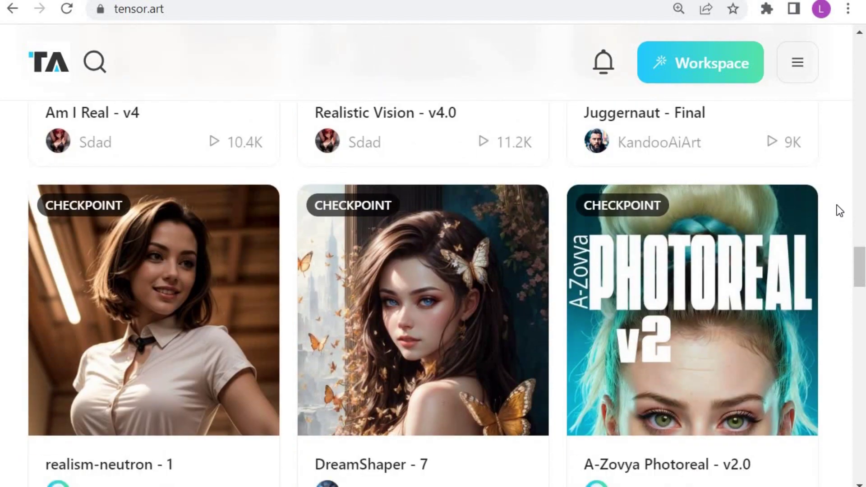
pyautogui.scroll(-11, 837, 206)
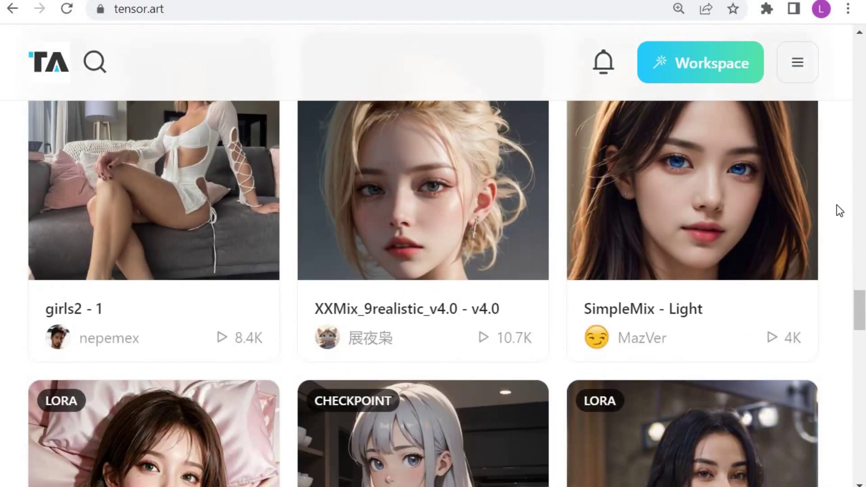
pyautogui.scroll(-10, 838, 205)
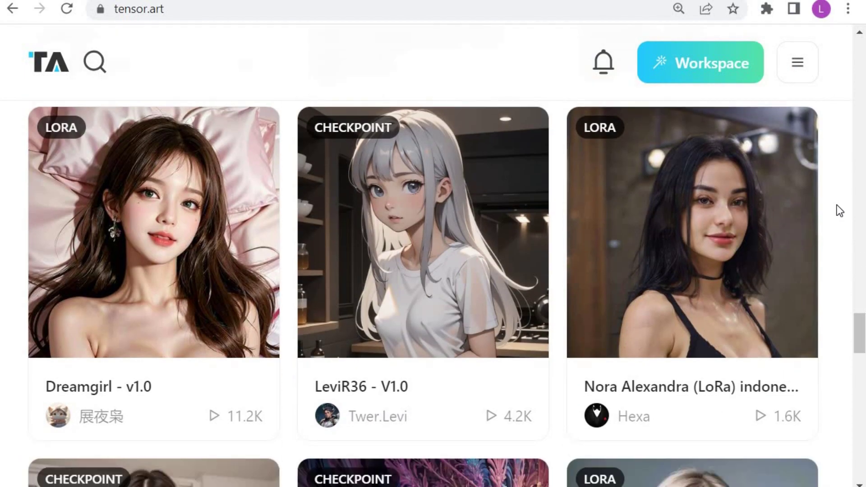
pyautogui.scroll(-12, 837, 205)
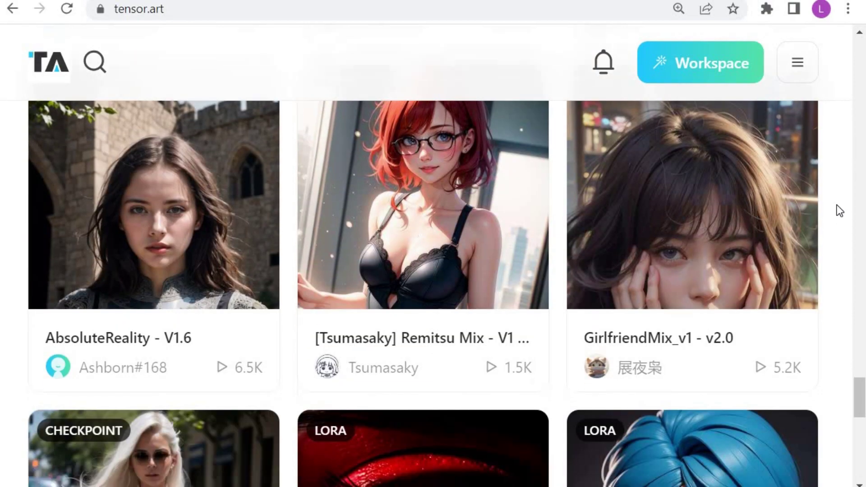
# Step: Open the Posts feed and scroll down to the underwater guitarist image
pyautogui.click(182, 212)
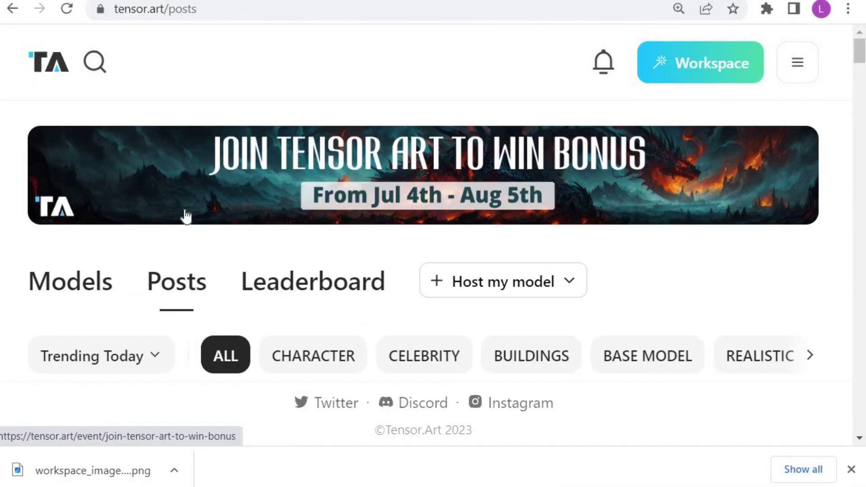
pyautogui.scroll(-8, 185, 217)
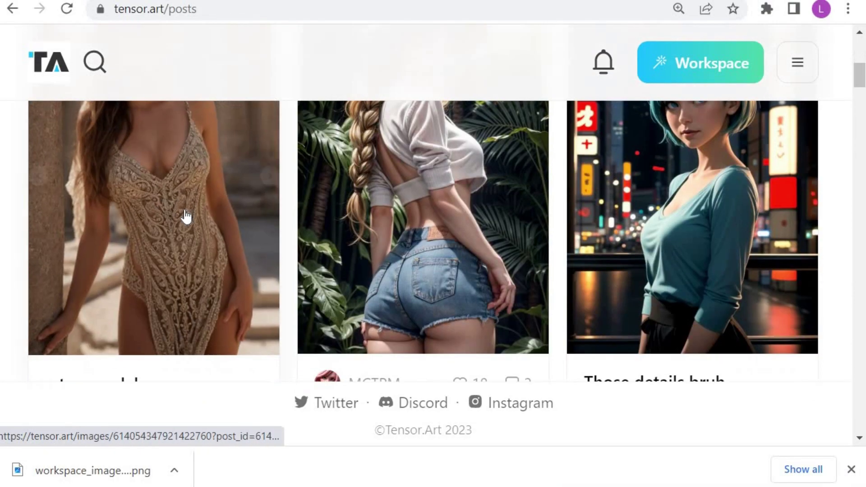
pyautogui.scroll(-15, 186, 217)
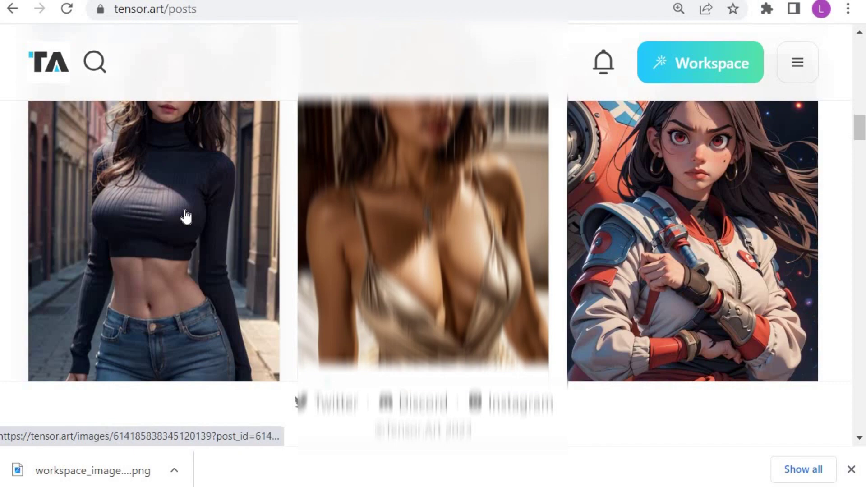
pyautogui.scroll(-15, 186, 216)
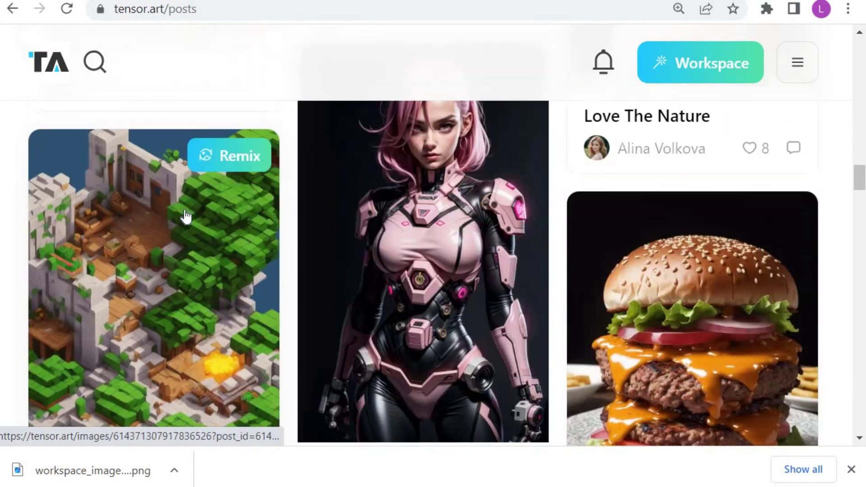
pyautogui.scroll(-10, 186, 217)
pyautogui.scroll(2, 402, 199)
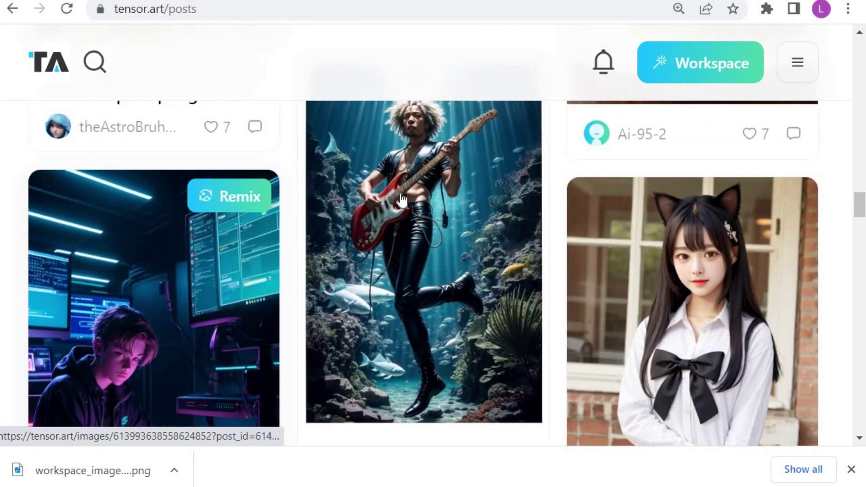
# Step: Remix the guitarist post, loading Realisian v4.0, DPM++ 2M SDE Karras, 40 steps, CFG 7
pyautogui.click(402, 199)
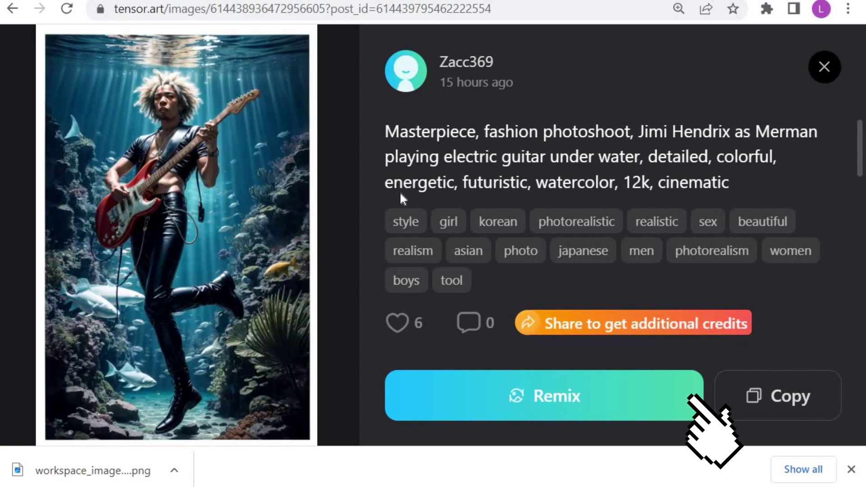
pyautogui.click(497, 409)
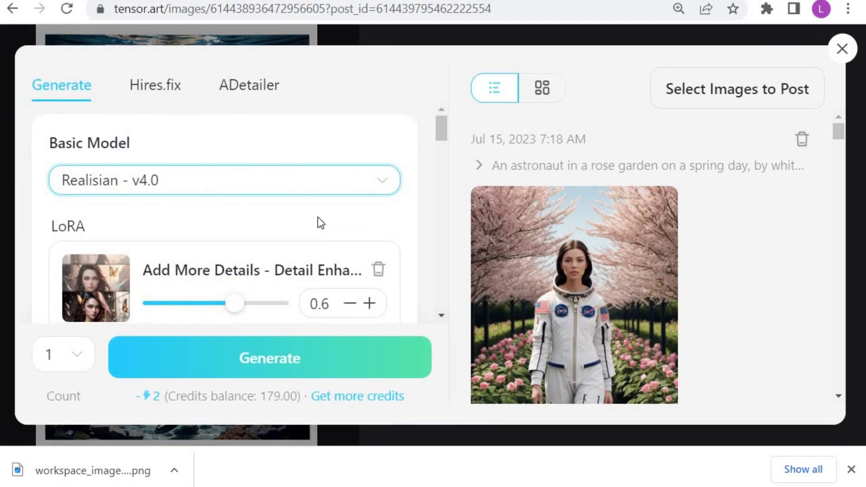
pyautogui.scroll(-5, 318, 217)
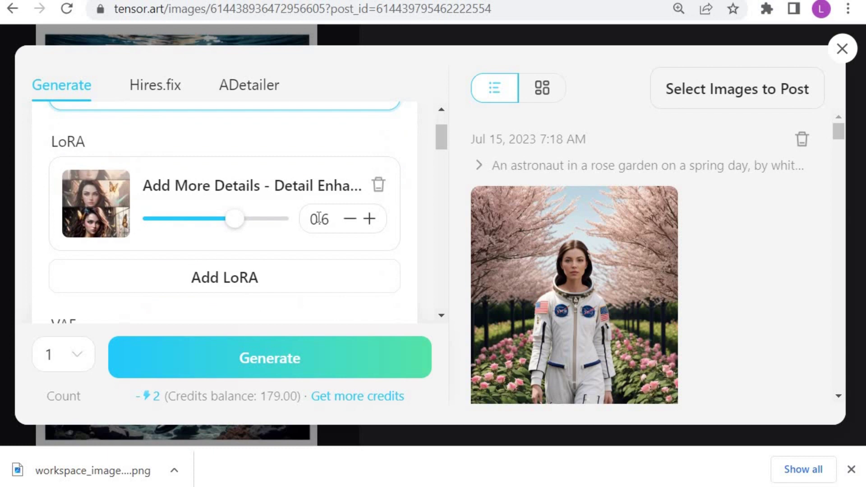
pyautogui.scroll(-2, 318, 218)
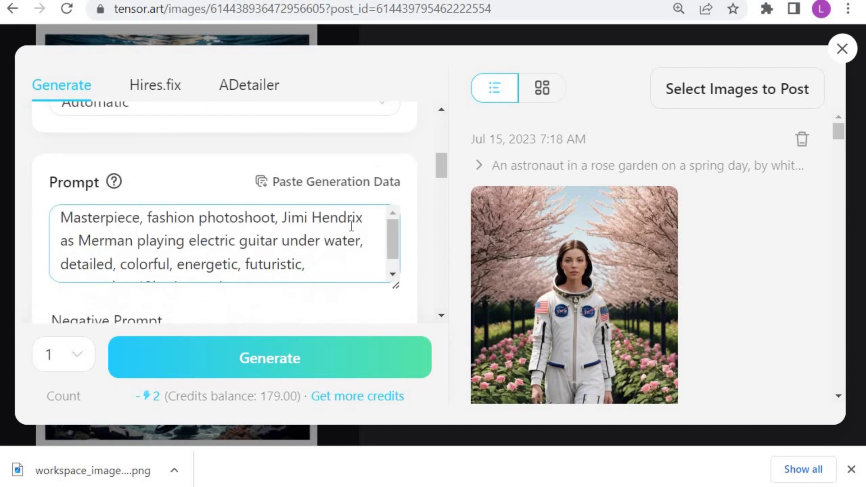
pyautogui.scroll(-6, 351, 225)
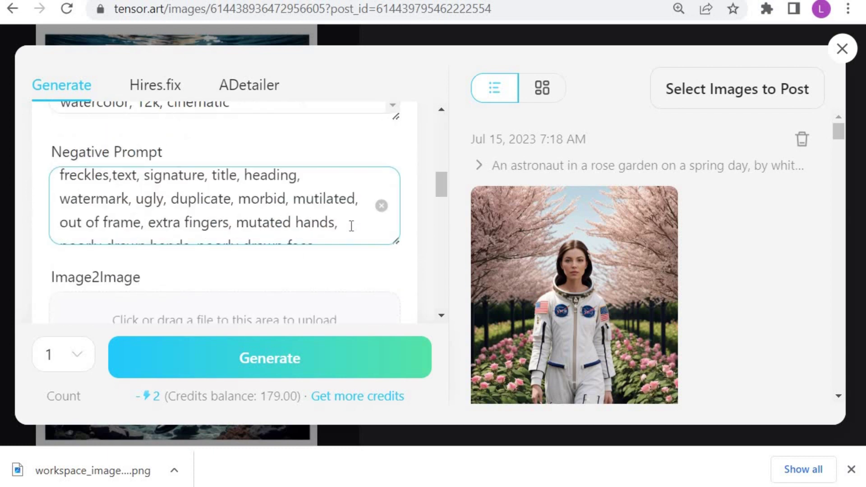
pyautogui.scroll(-10, 353, 258)
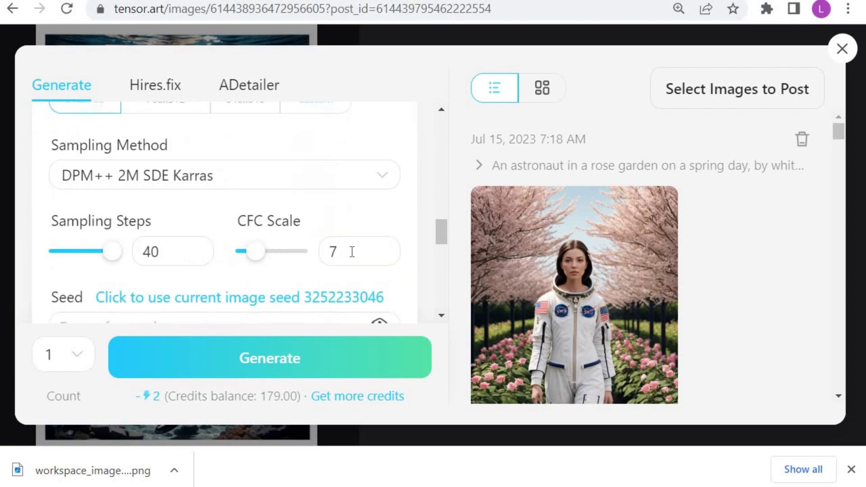
# Step: Add 'long blond hair,' to the prompt, generate, and preview the new image full size
pyautogui.scroll(-4, 354, 257)
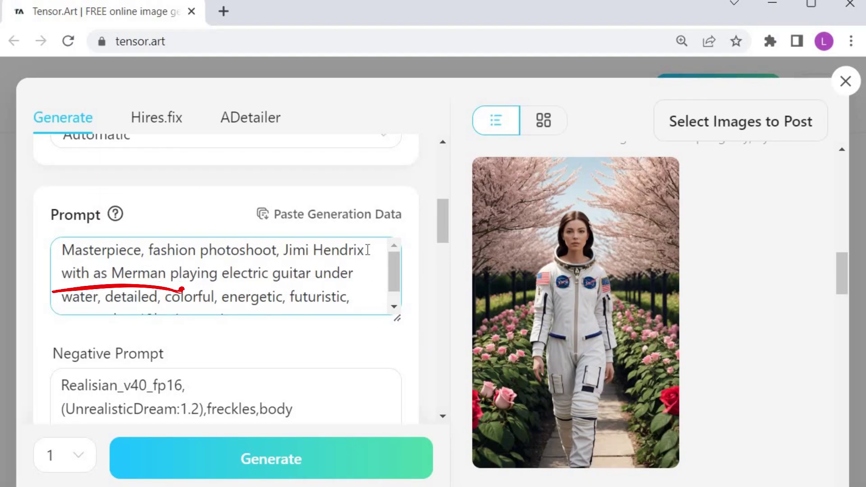
pyautogui.write('long blond hair,')
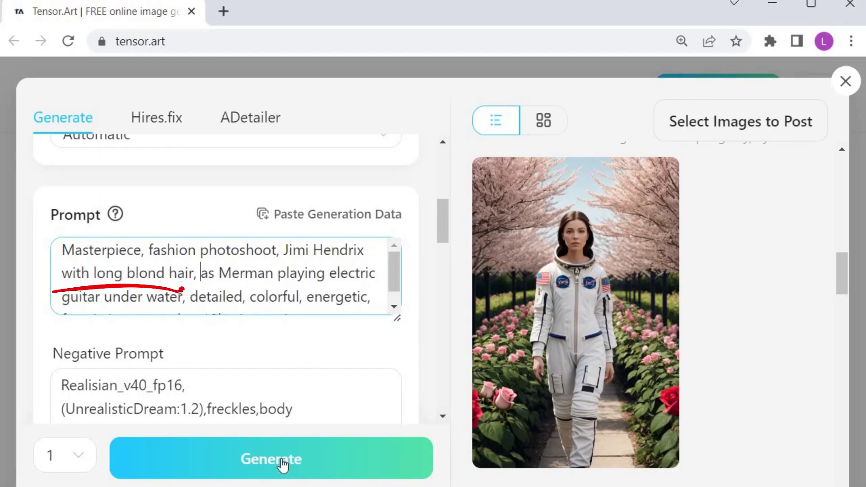
pyautogui.click(283, 465)
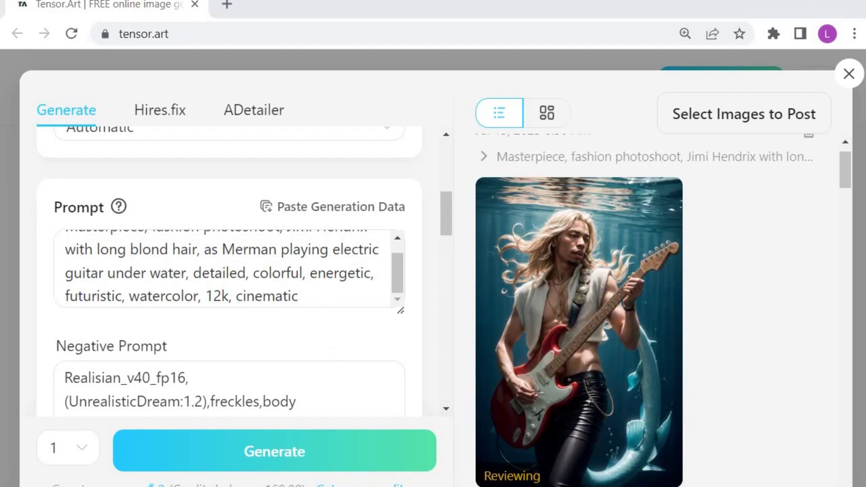
pyautogui.click(664, 375)
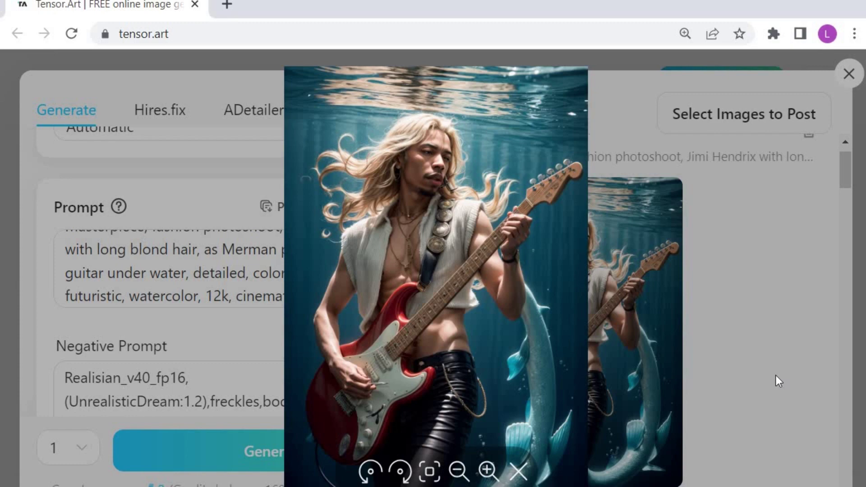
pyautogui.click(519, 472)
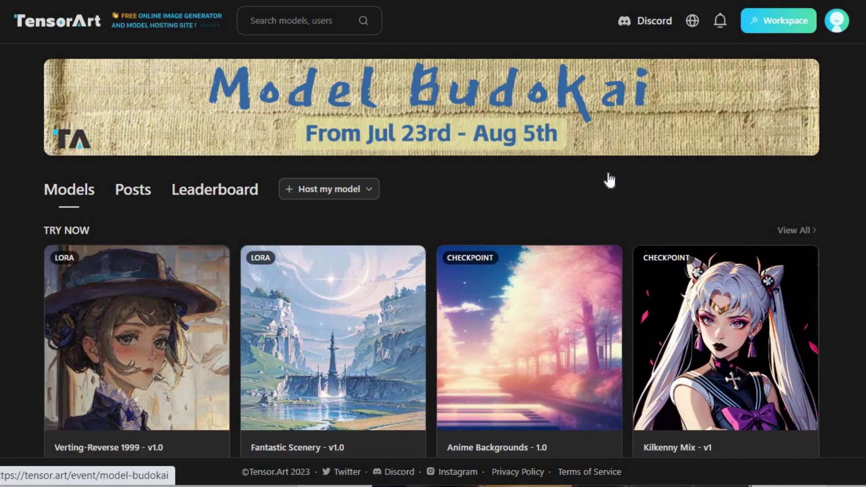
# Step: Open the DreamShaper XL 0.9 Alpha model from the SDXL row
pyautogui.scroll(-3, 609, 180)
pyautogui.scroll(-3, 609, 181)
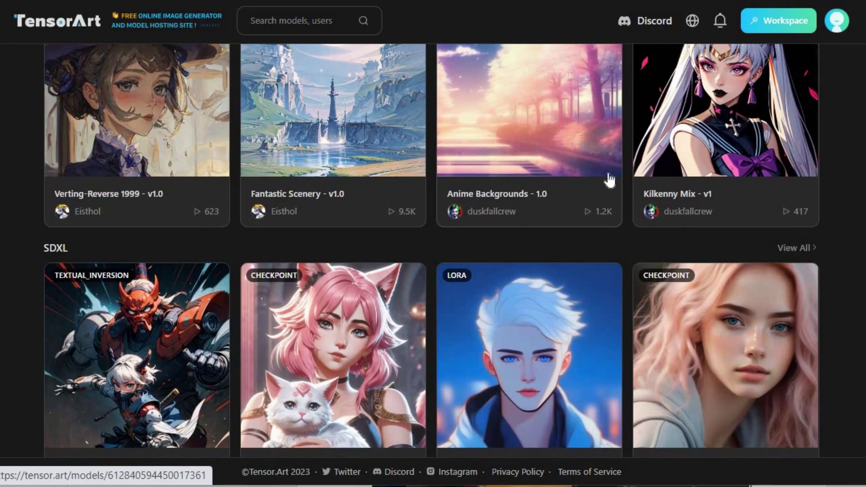
pyautogui.scroll(-4, 609, 179)
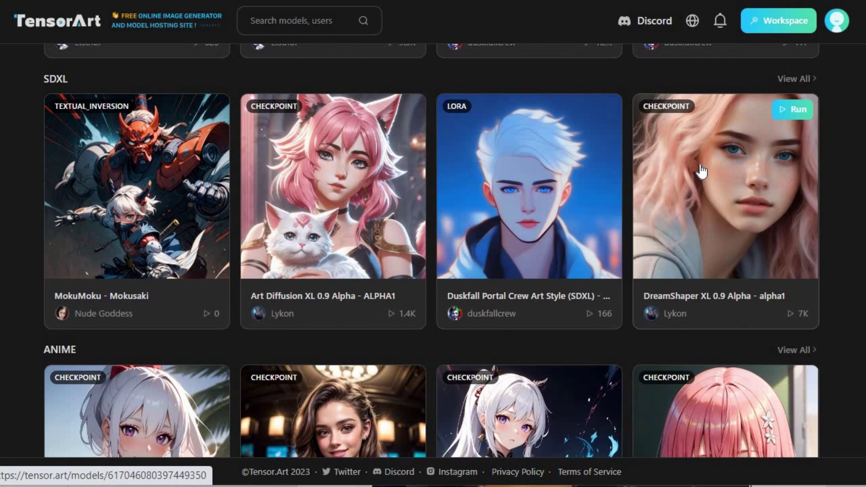
pyautogui.click(700, 164)
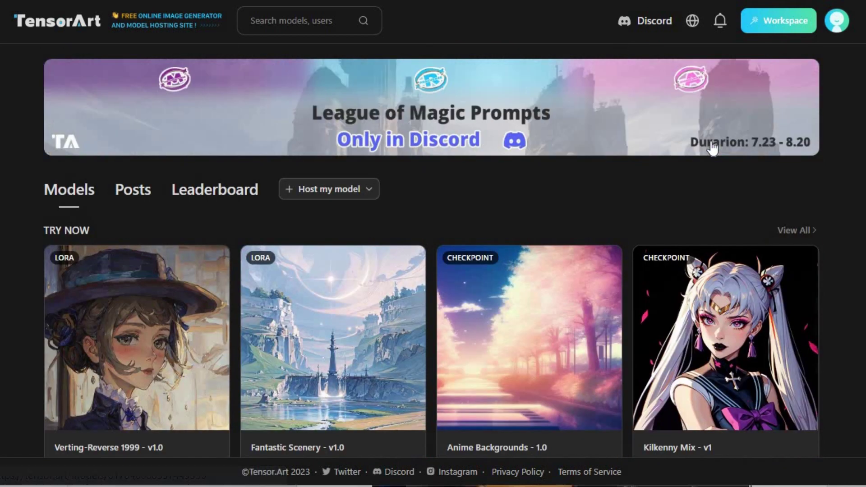
pyautogui.scroll(-2, 711, 147)
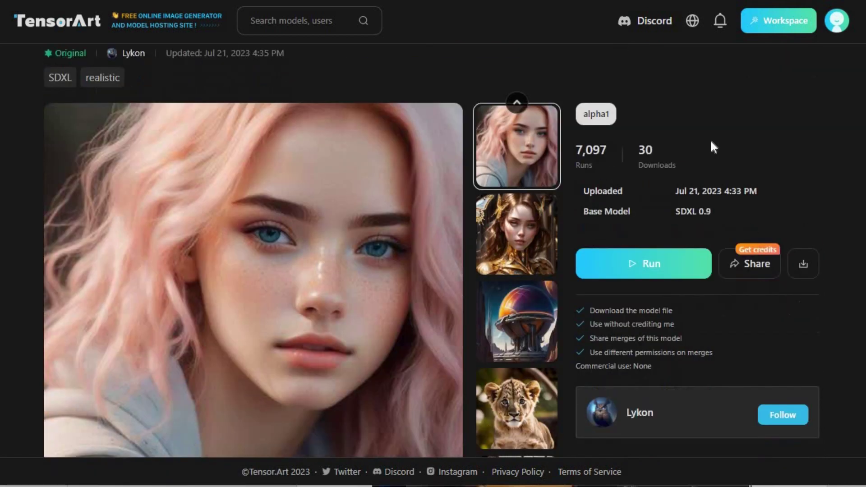
pyautogui.scroll(1, 645, 270)
# Step: Paste the red-scarf cat prompt, add Arcane Style LoRA XL0.9, and generate the pub image
pyautogui.click(645, 270)
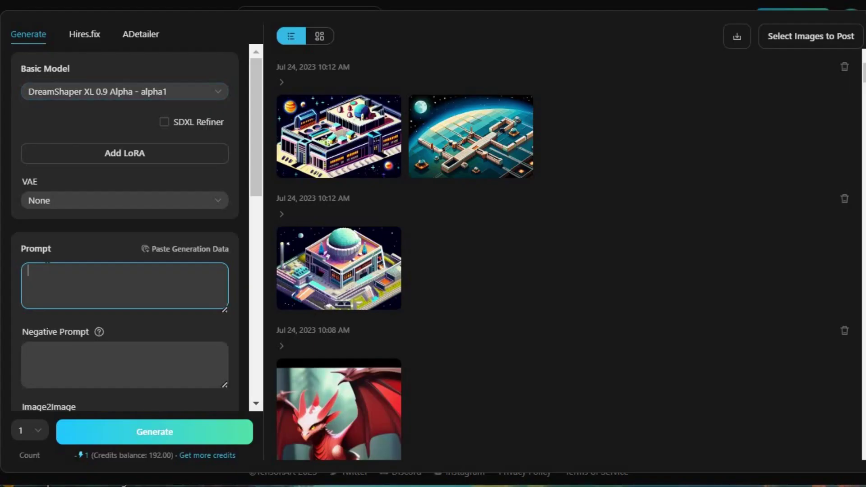
pyautogui.hotkey('ctrl', 'v')
pyautogui.click(124, 153)
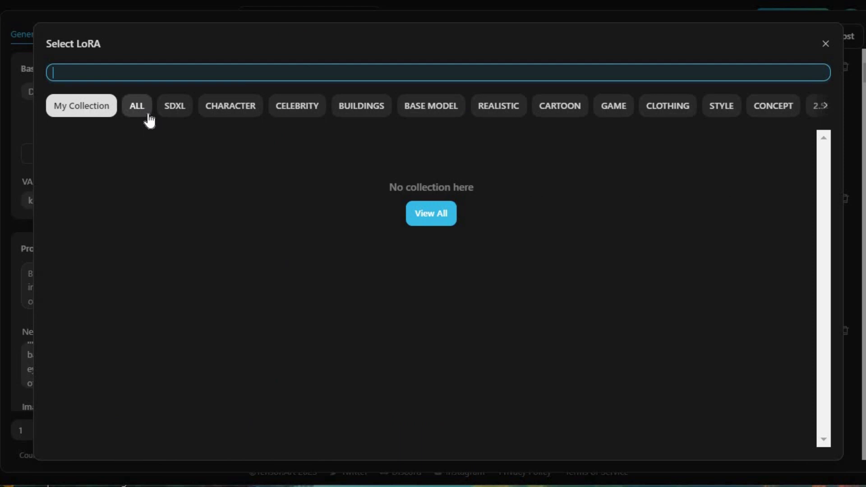
pyautogui.click(137, 105)
pyautogui.click(135, 310)
pyautogui.scroll(-5, 145, 245)
pyautogui.scroll(5, 145, 244)
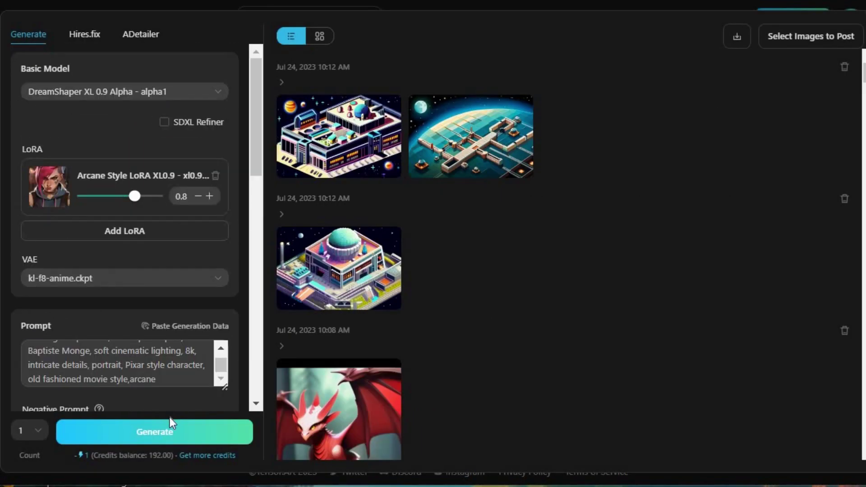
pyautogui.click(175, 434)
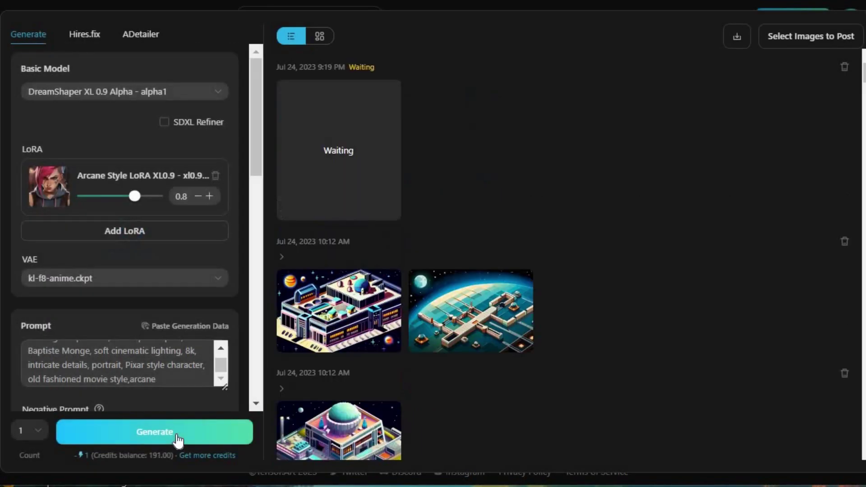
pyautogui.hotkey('ctrl', '+')
pyautogui.hotkey('ctrl', '+')
pyautogui.hotkey('ctrl', '+')
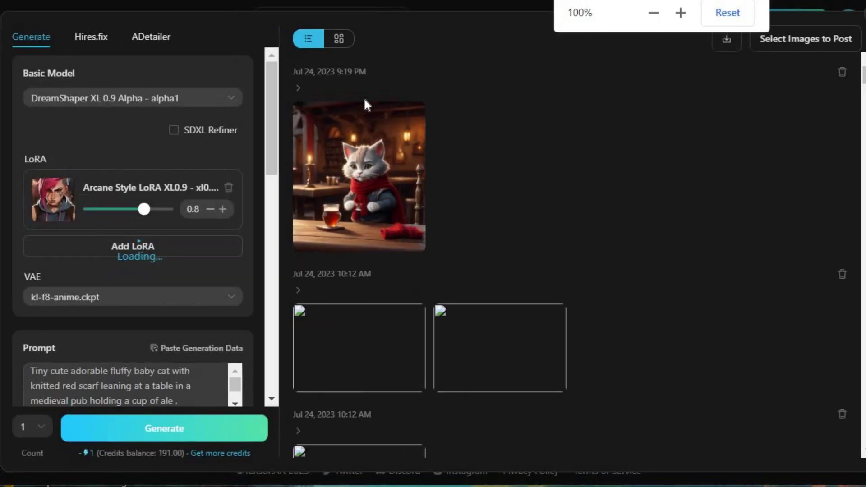
# Step: Remix the cat with the Oni Style SDXL LoRA, seed 0, and a green scarf, then generate
pyautogui.hotkey('ctrl', '+')
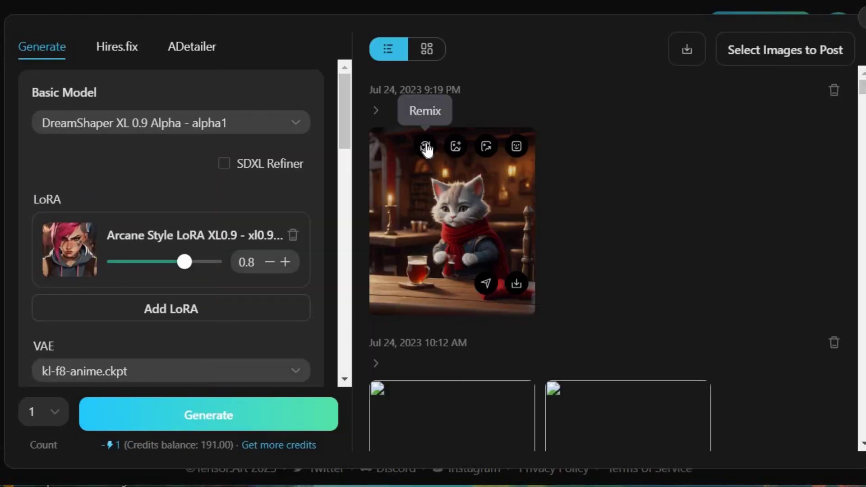
pyautogui.click(426, 148)
pyautogui.scroll(-2, 274, 185)
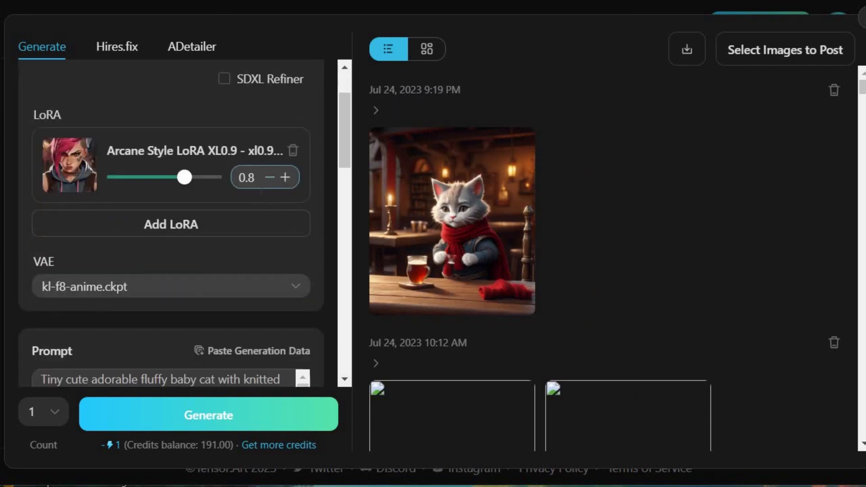
pyautogui.click(209, 224)
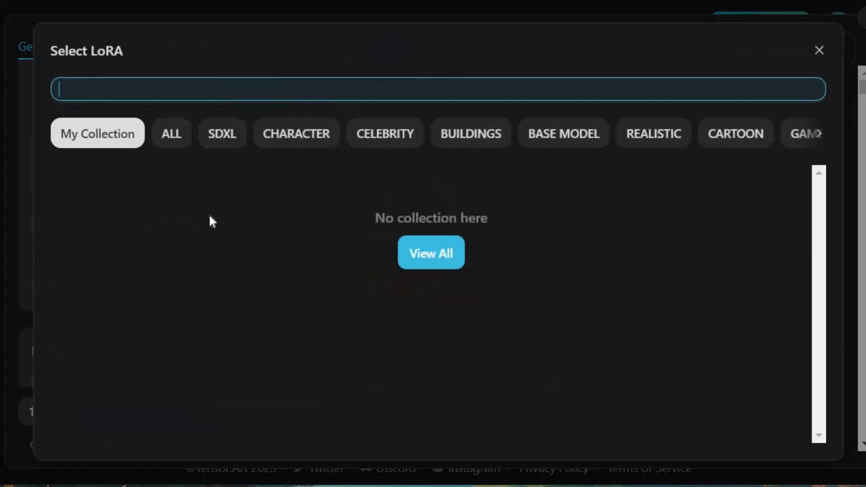
pyautogui.click(176, 134)
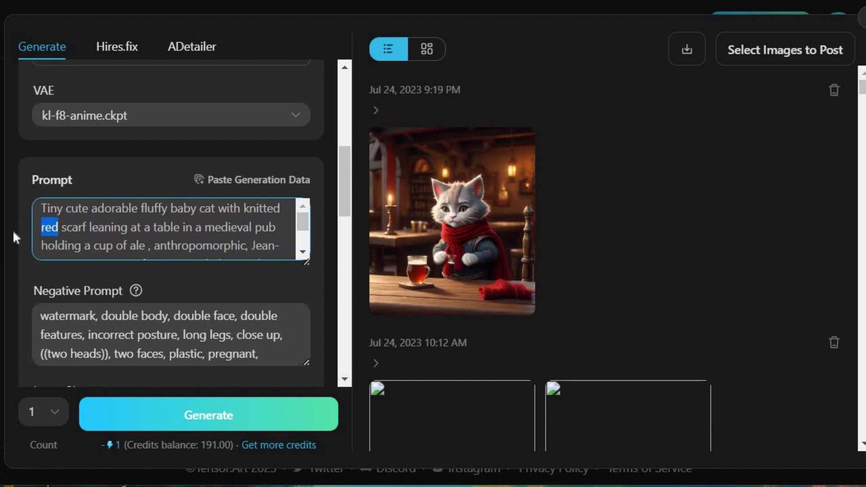
pyautogui.write('green scarf leaning at a table in a medieval')
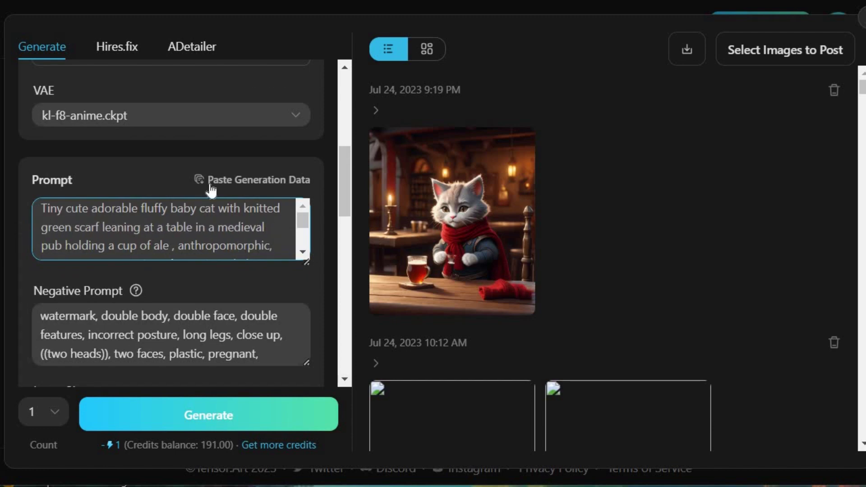
pyautogui.scroll(-3, 170, 228)
pyautogui.scroll(-8, 245, 226)
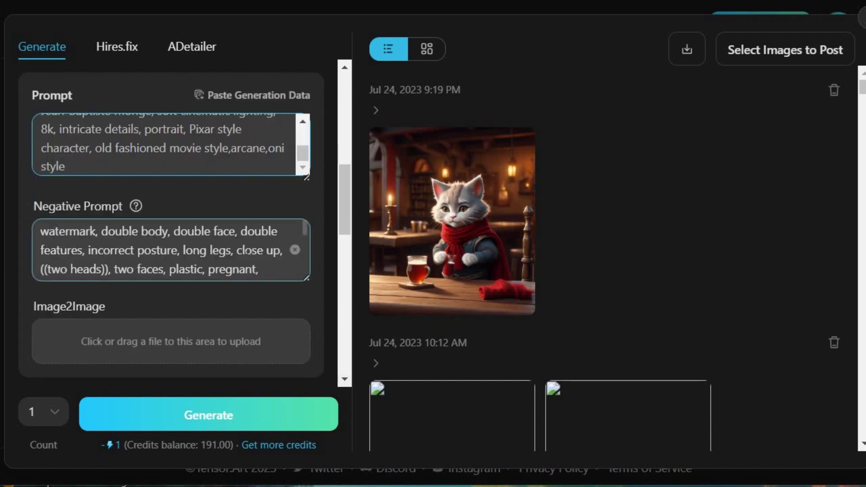
pyautogui.click(231, 216)
pyautogui.scroll(-3, 252, 239)
pyautogui.scroll(5, 260, 253)
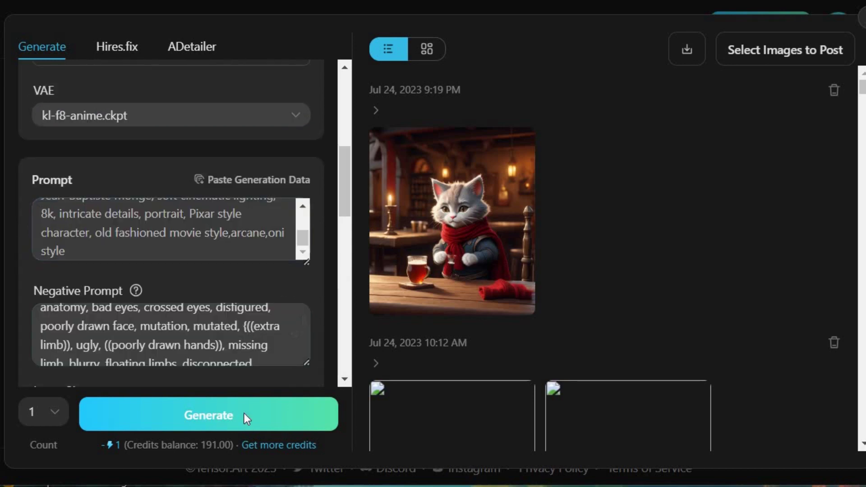
pyautogui.click(245, 414)
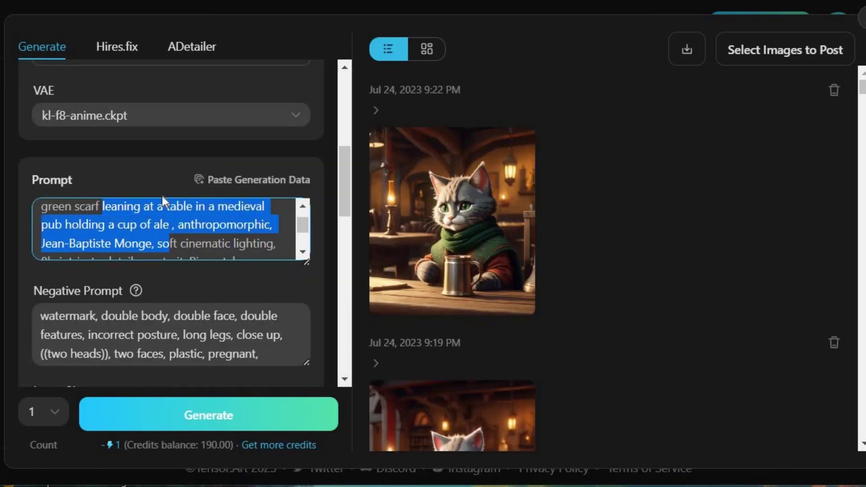
# Step: Replace the pub wording with 'playing in a park' and generate again
pyautogui.moveTo(208, 246); pyautogui.dragTo(225, 245)
pyautogui.press('BackSpace')
pyautogui.write('playing in a park ,')
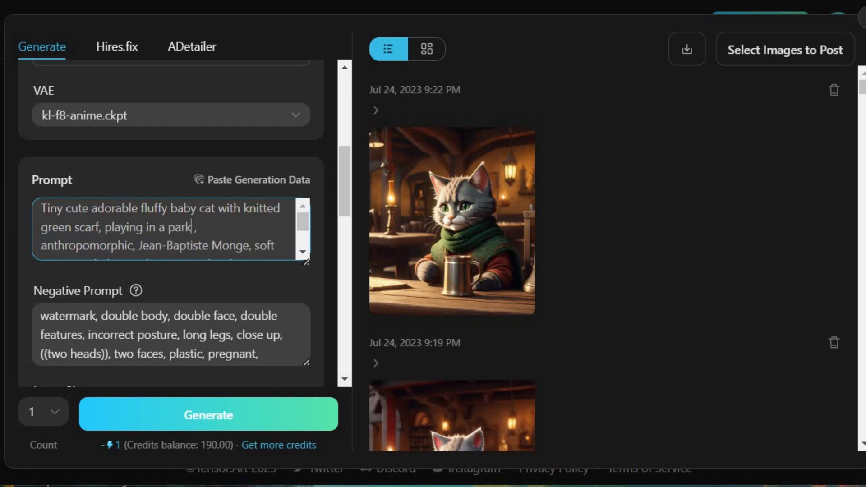
pyautogui.click(253, 414)
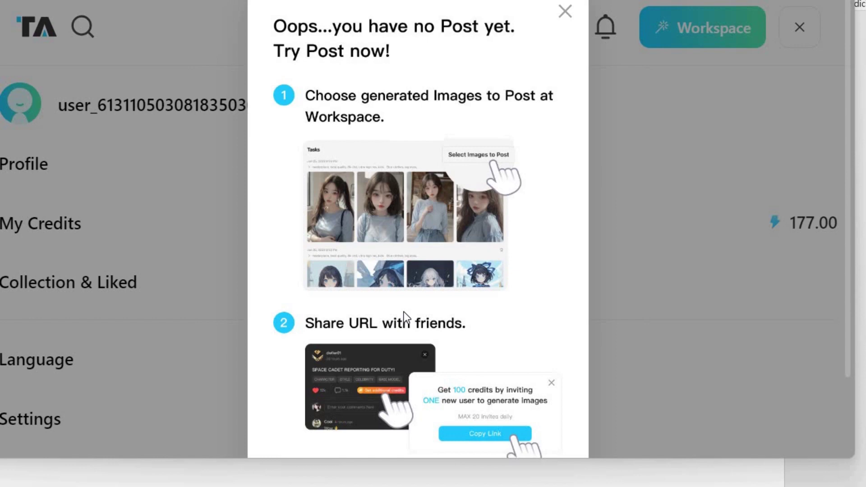
# Step: Scroll through the Tensor.Art credits overview listing the daily sign reward and ways to earn credits
pyautogui.scroll(-2, 405, 312)
pyautogui.scroll(-1, 405, 313)
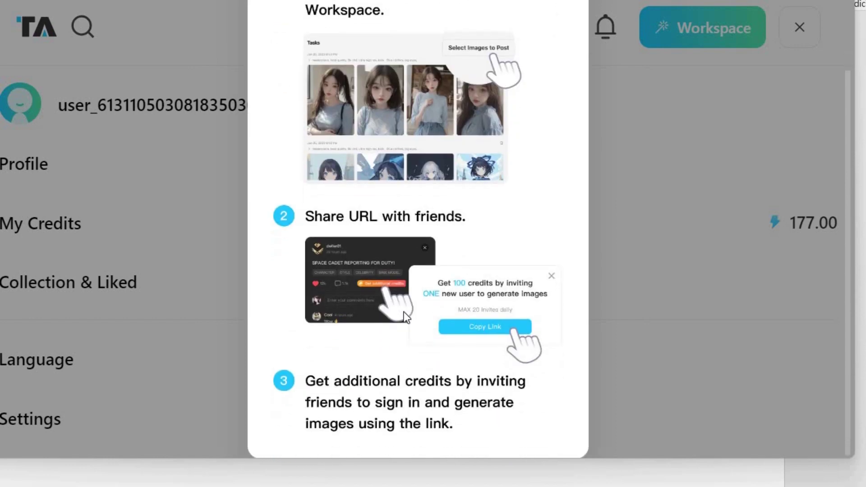
pyautogui.scroll(3, 405, 313)
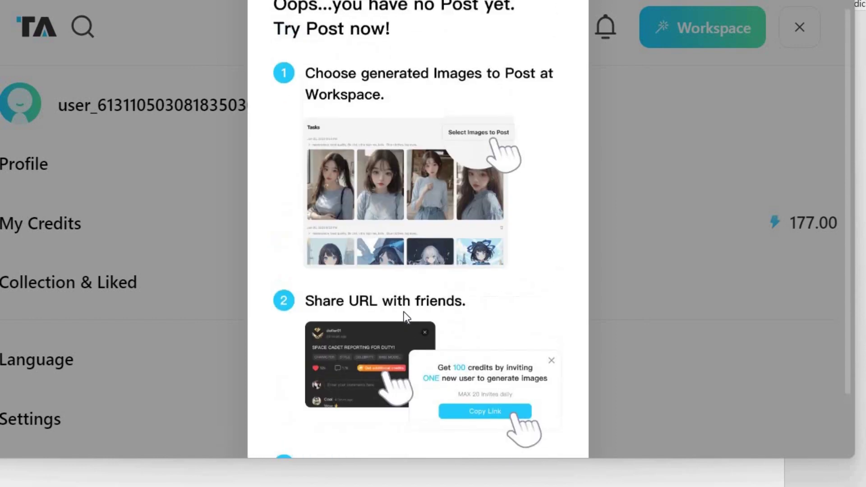
pyautogui.scroll(-3, 404, 312)
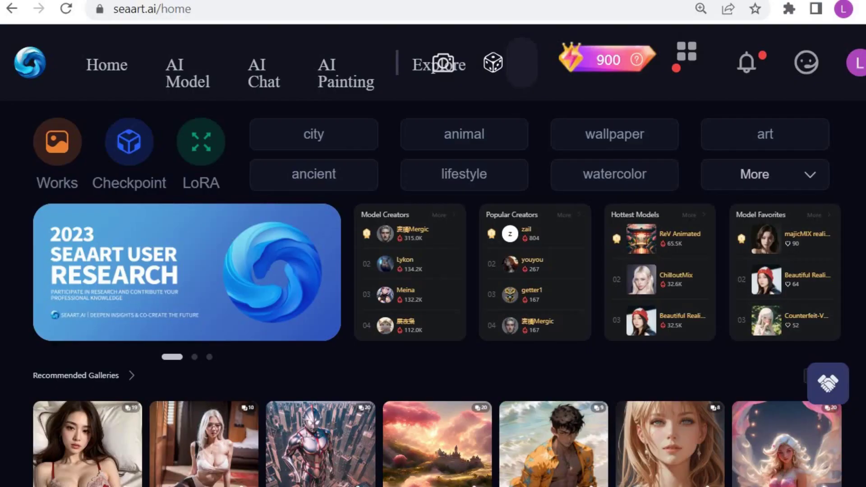
pyautogui.scroll(-10, 121, 70)
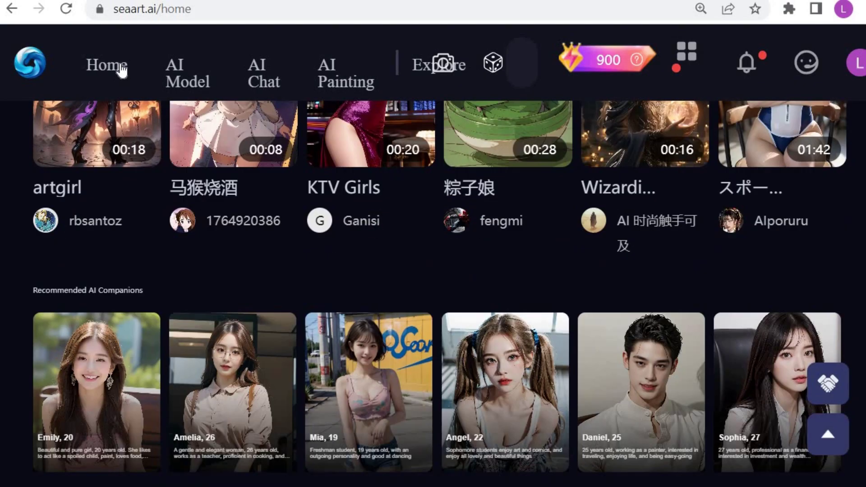
pyautogui.scroll(-10, 121, 70)
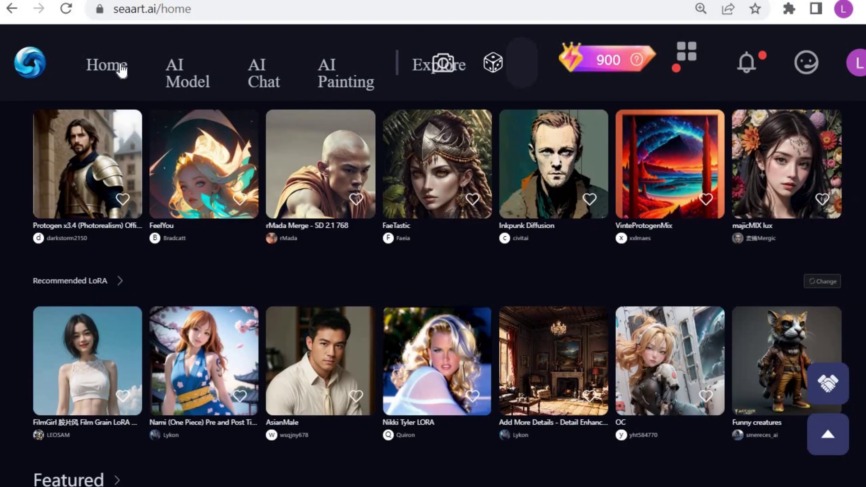
pyautogui.scroll(-15, 121, 70)
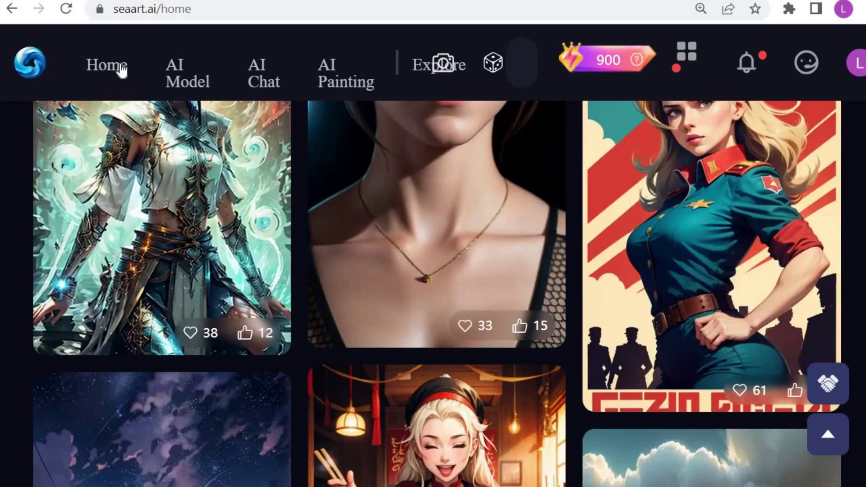
pyautogui.scroll(-15, 121, 70)
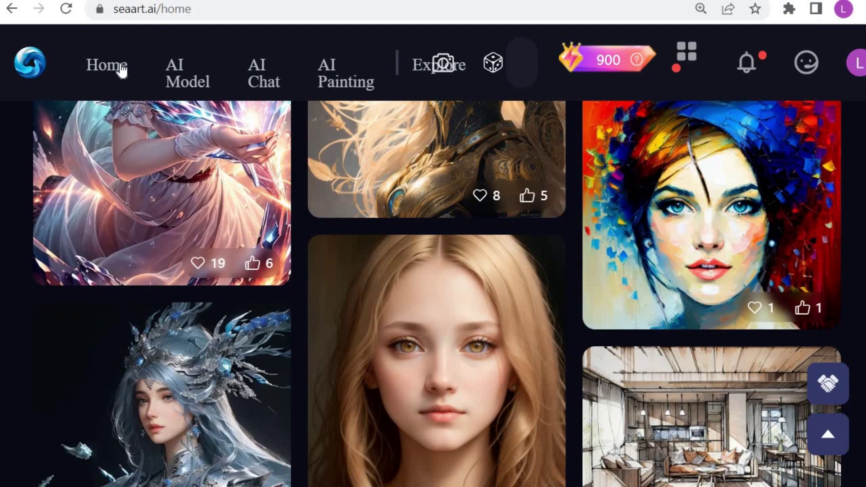
pyautogui.scroll(-8, 121, 70)
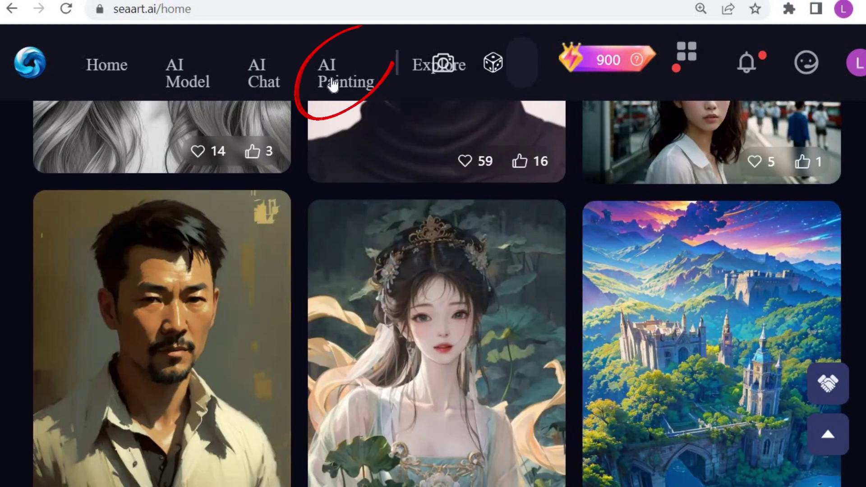
# Step: Expand the 'Cyborg woman' prompt with the magic wand, add the SteampunkAI LoRA and enable Advanced Config
pyautogui.click(332, 78)
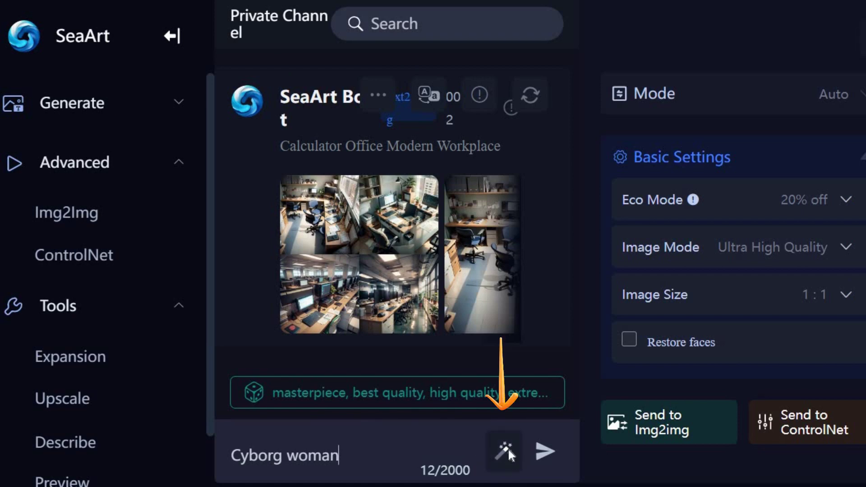
pyautogui.click(507, 451)
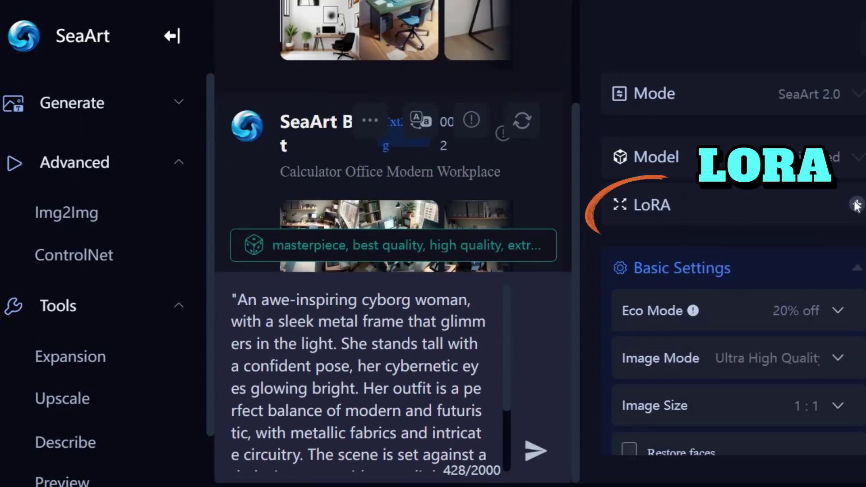
pyautogui.click(857, 205)
pyautogui.scroll(-3, 781, 228)
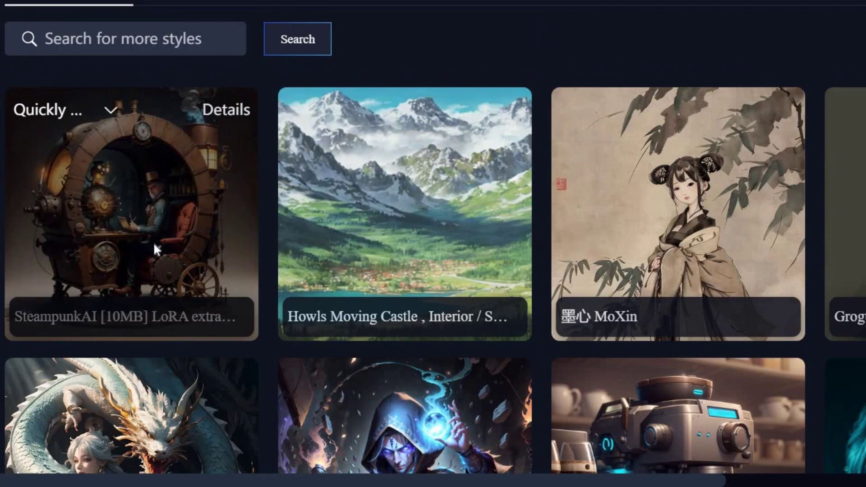
pyautogui.click(154, 248)
pyautogui.scroll(-5, 789, 367)
pyautogui.click(846, 369)
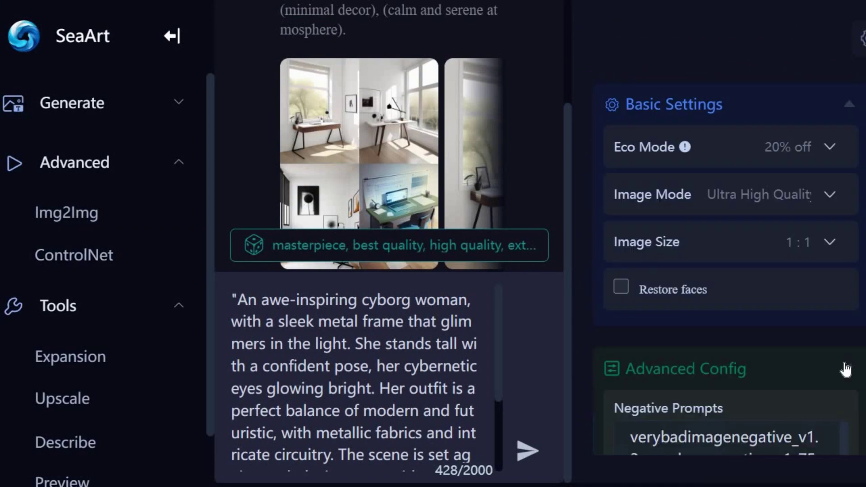
# Step: Page through the generated cyborg woman images one by one
pyautogui.scroll(-4, 845, 370)
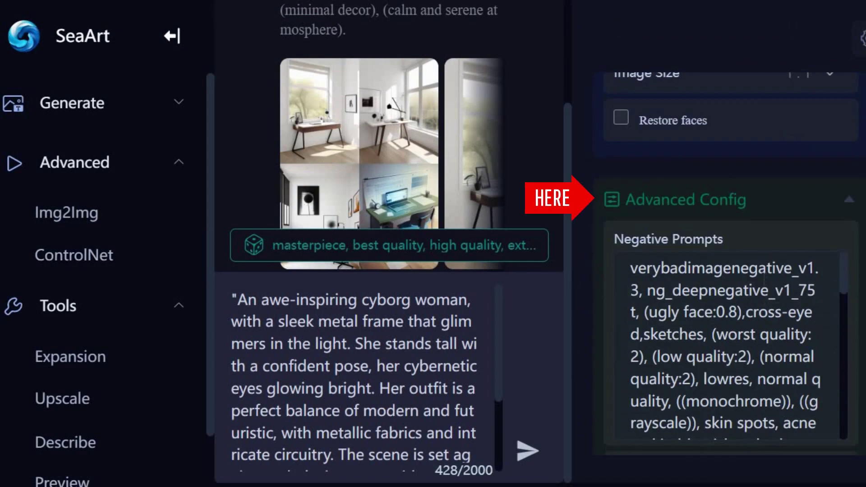
pyautogui.scroll(-3, 765, 279)
pyautogui.scroll(3, 765, 279)
pyautogui.scroll(-2, 765, 278)
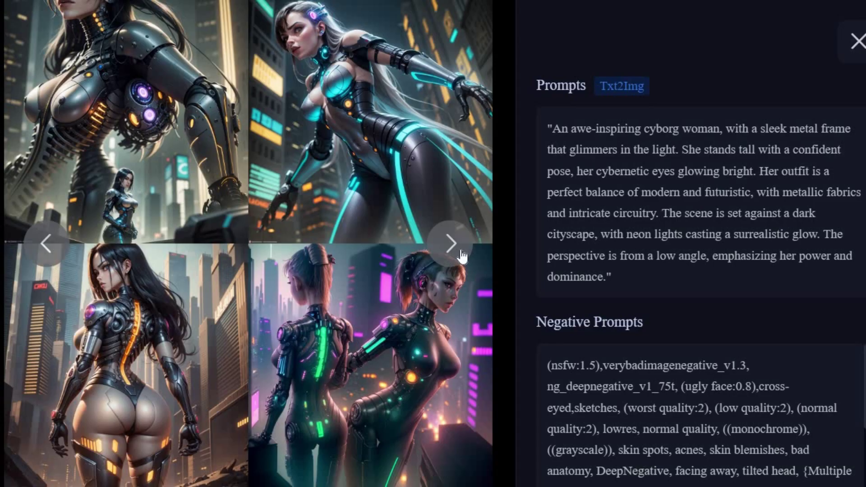
pyautogui.click(462, 255)
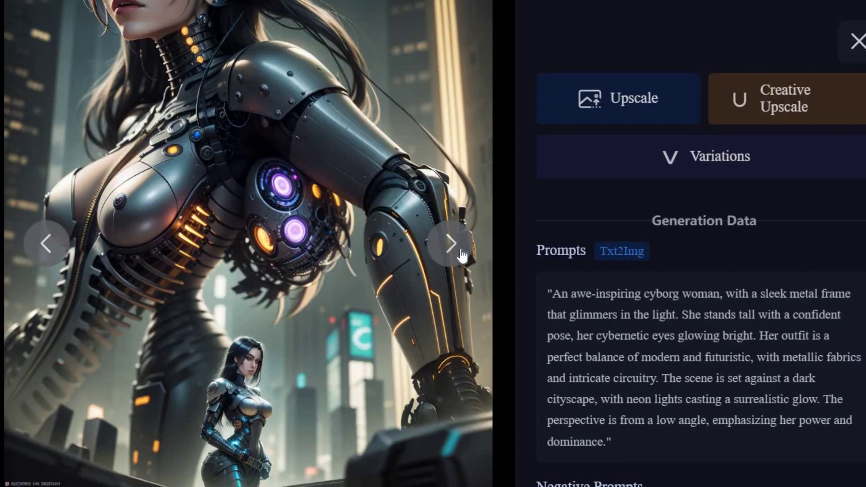
pyautogui.click(463, 255)
pyautogui.click(456, 251)
pyautogui.click(447, 248)
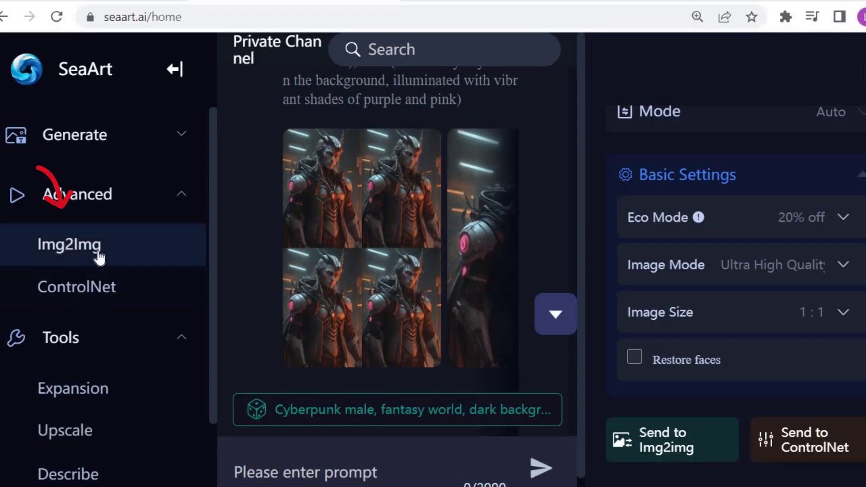
# Step: Run Img2Img on the uploaded Hulk image with the 'hulk in the forest' prompt
pyautogui.click(124, 252)
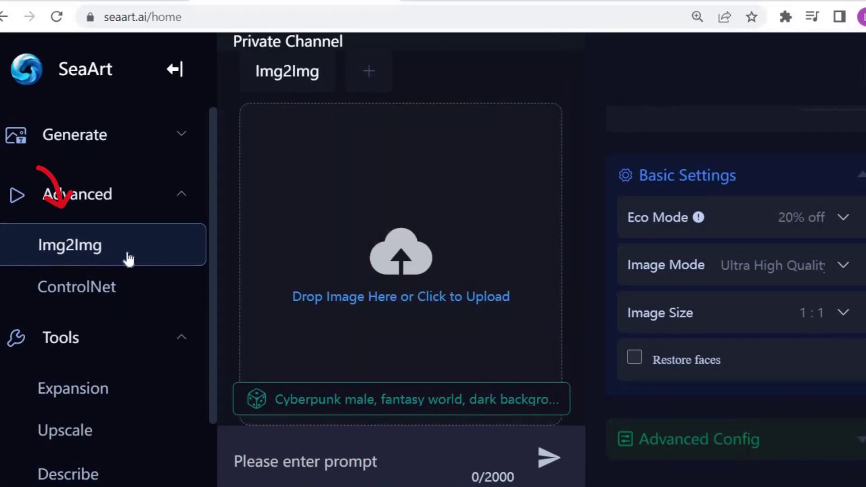
pyautogui.click(388, 274)
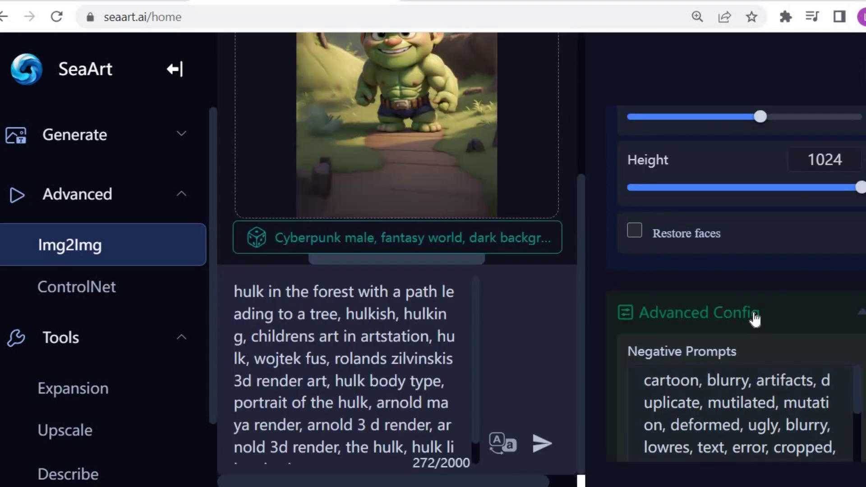
pyautogui.scroll(-3, 755, 319)
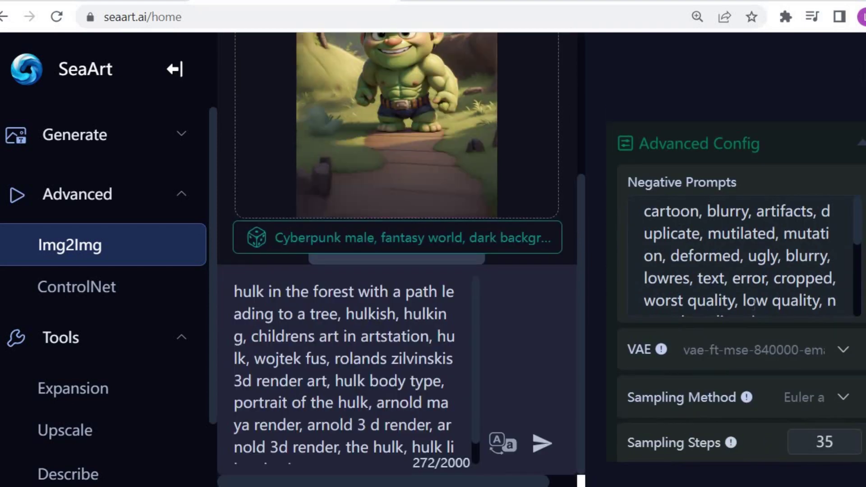
pyautogui.scroll(-5, 754, 303)
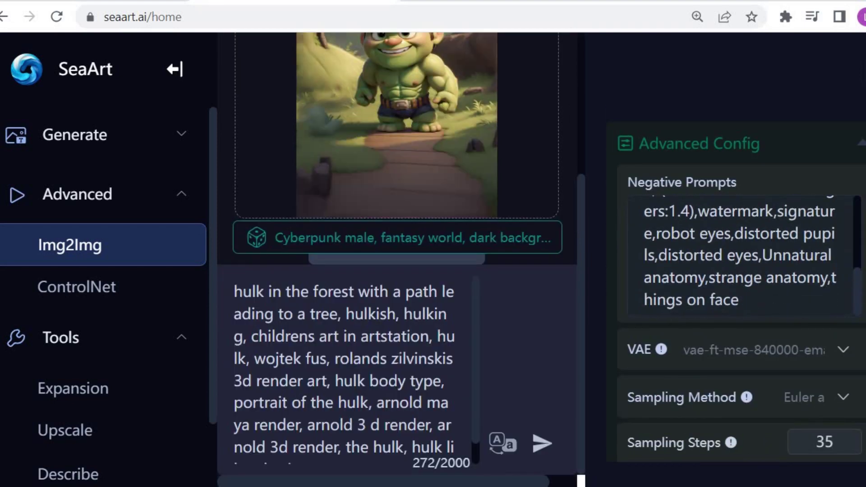
pyautogui.scroll(-1, 356, 370)
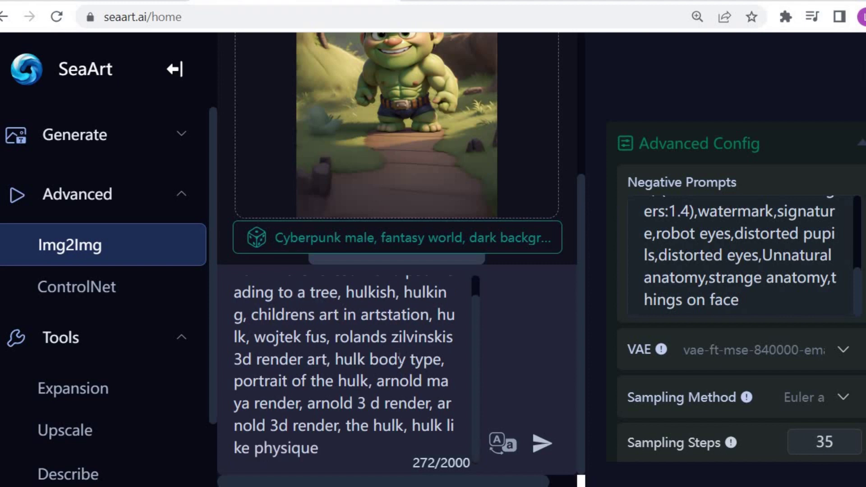
pyautogui.click(540, 445)
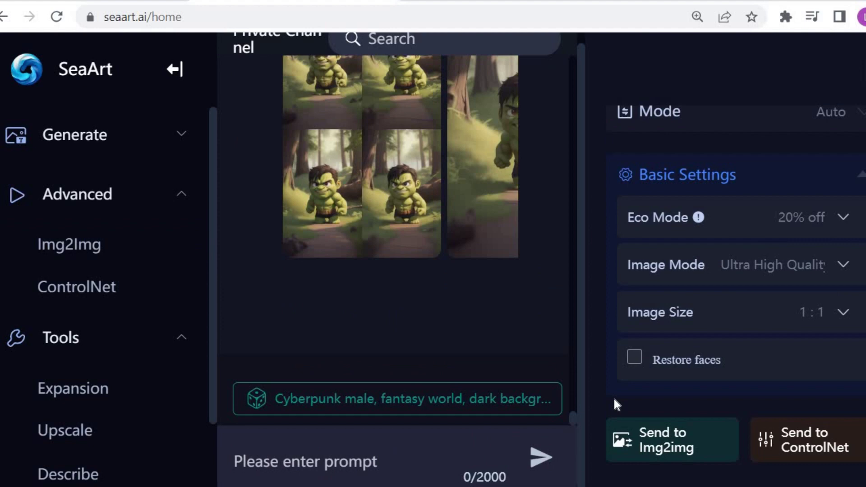
# Step: Open the four chibi Hulk results full size and step through them
pyautogui.scroll(2, 363, 199)
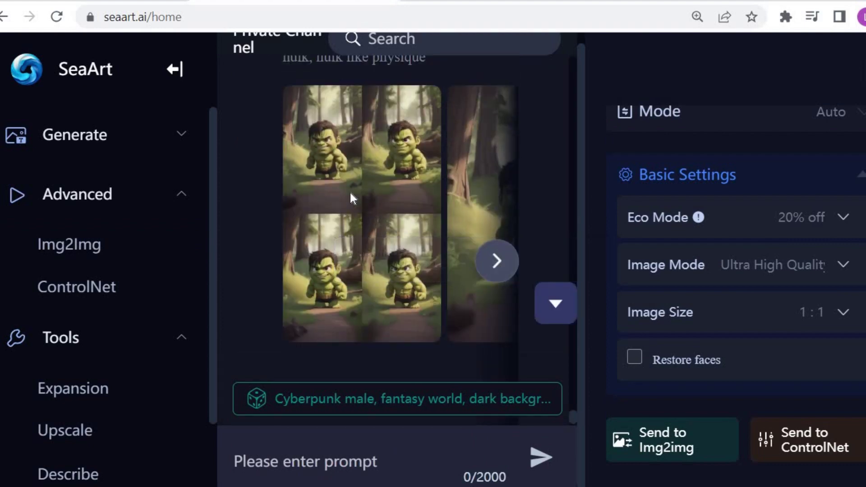
pyautogui.click(351, 194)
pyautogui.click(463, 270)
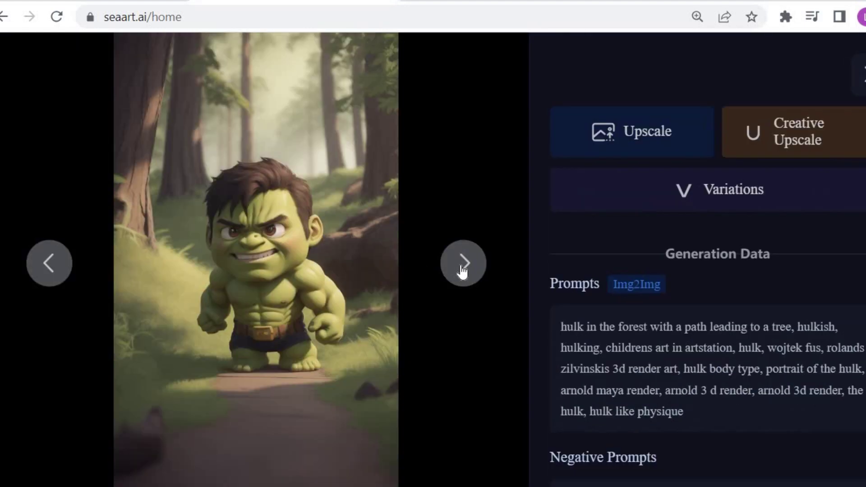
pyautogui.click(463, 271)
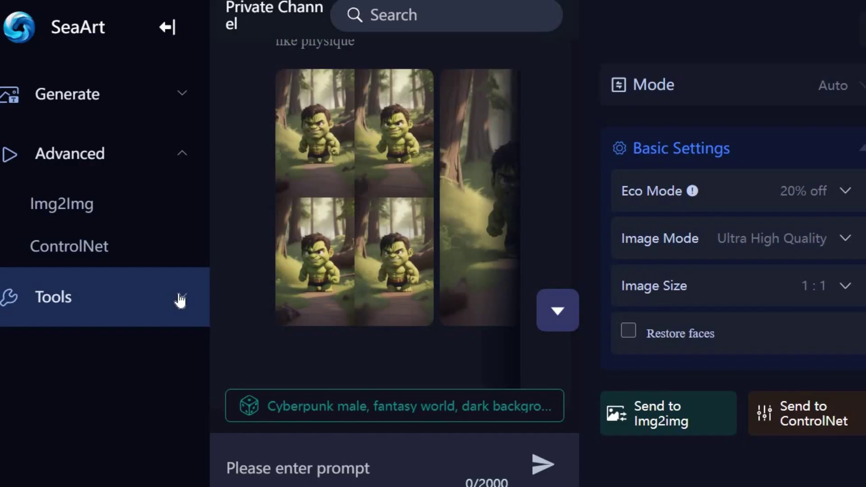
# Step: Widen the Hulk image to a 1024×1024 square in Expansion and browse the expanded results
pyautogui.click(176, 298)
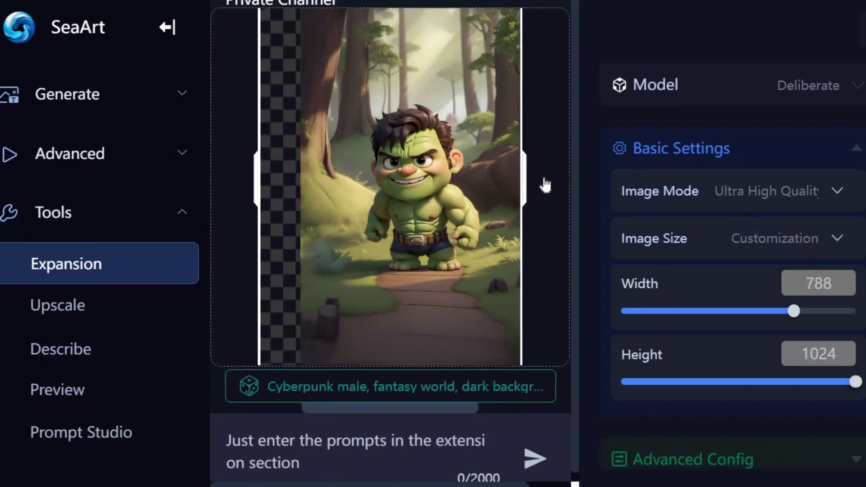
pyautogui.moveTo(542, 184); pyautogui.dragTo(570, 170)
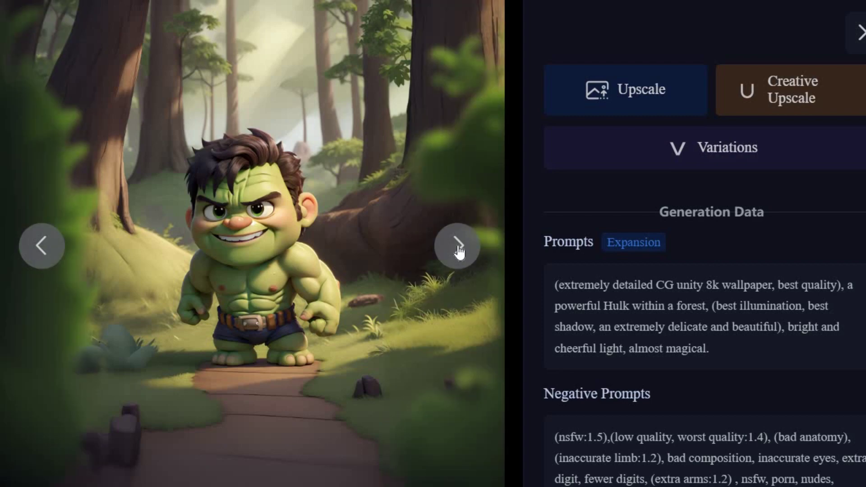
pyautogui.click(458, 248)
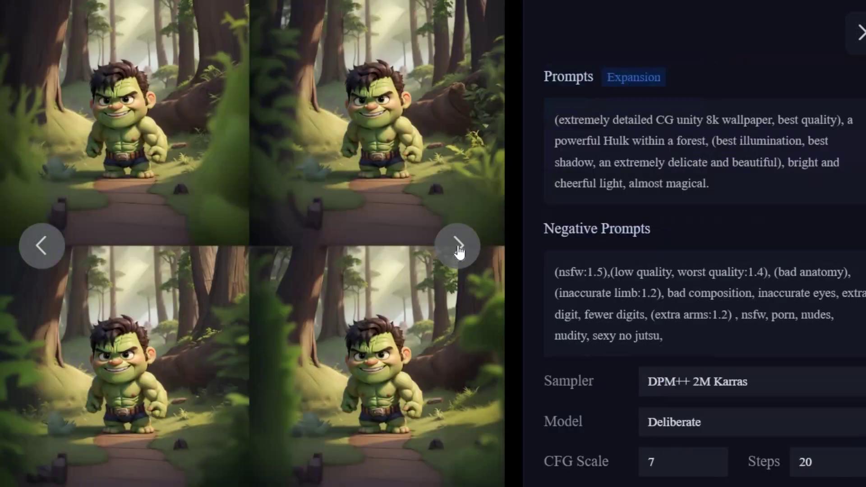
pyautogui.click(458, 248)
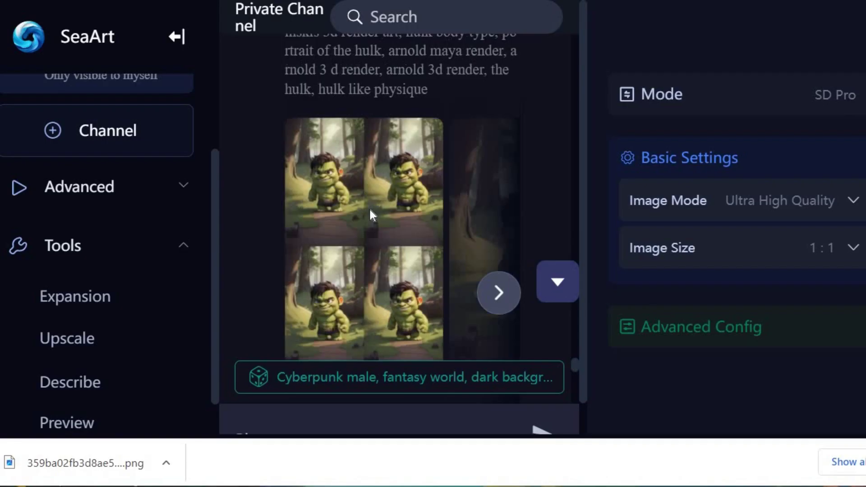
pyautogui.scroll(4, 369, 208)
pyautogui.scroll(-5, 491, 189)
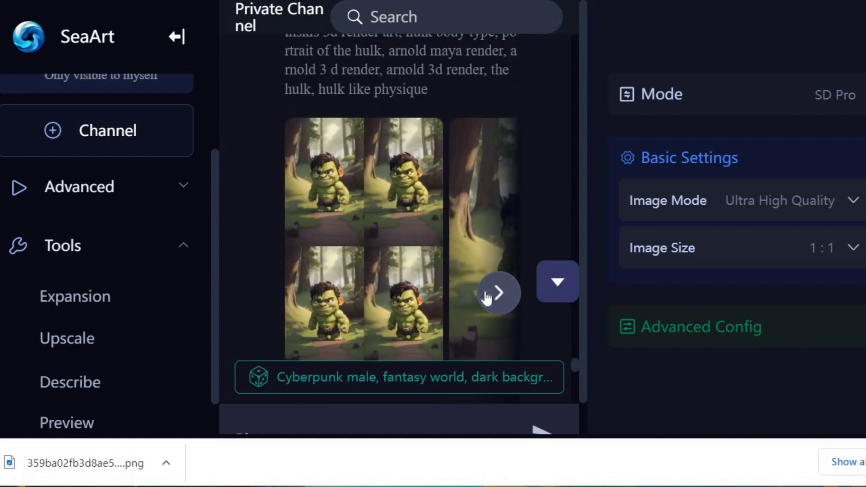
pyautogui.click(487, 295)
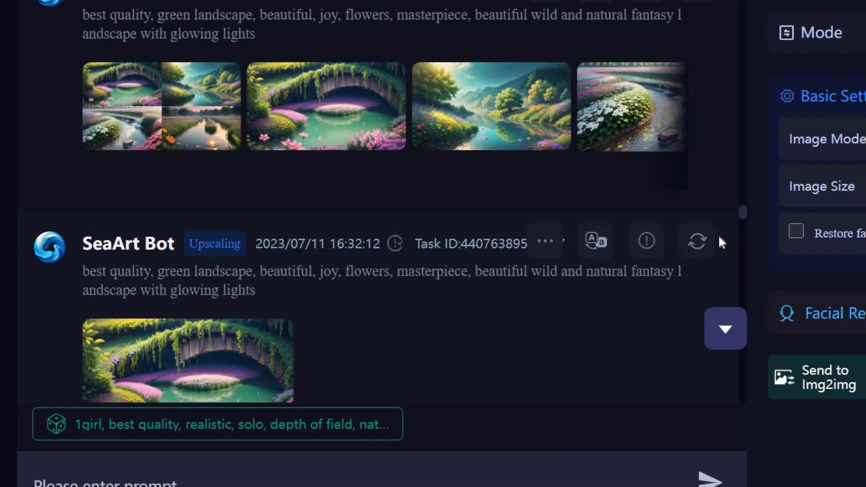
# Step: Scroll back through the channel history, then down the SeaArt home community gallery
pyautogui.scroll(10, 719, 242)
pyautogui.scroll(15, 720, 237)
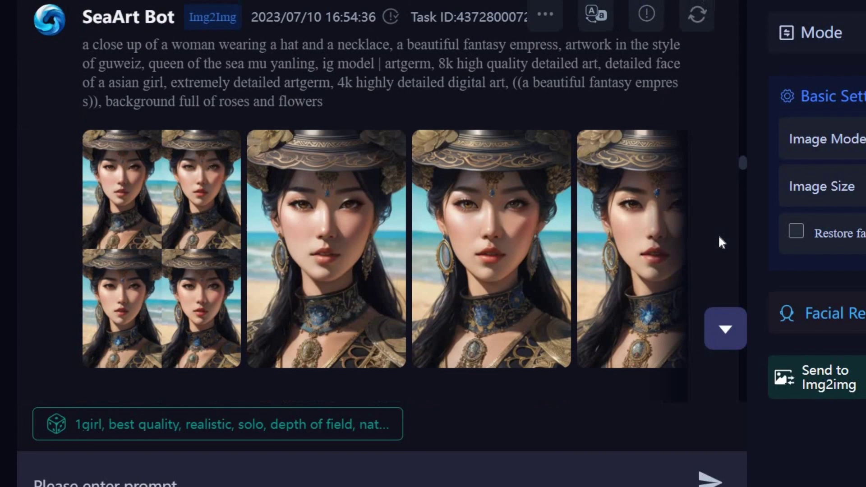
pyautogui.scroll(15, 719, 237)
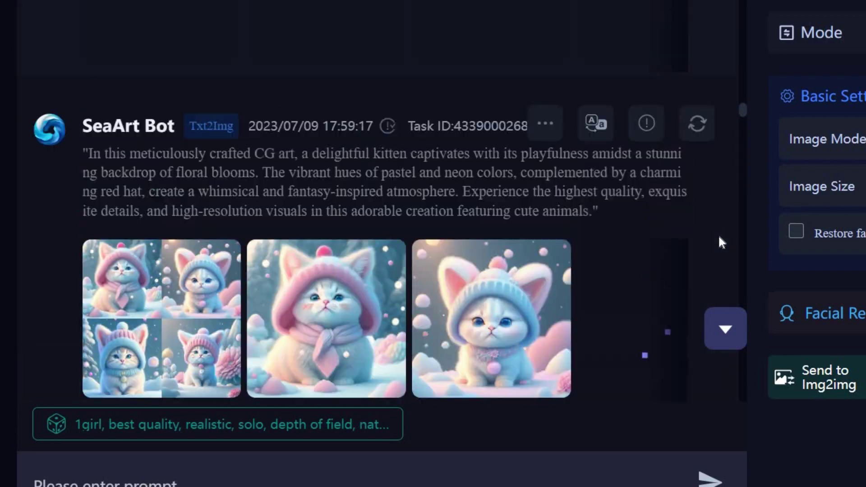
pyautogui.scroll(15, 720, 241)
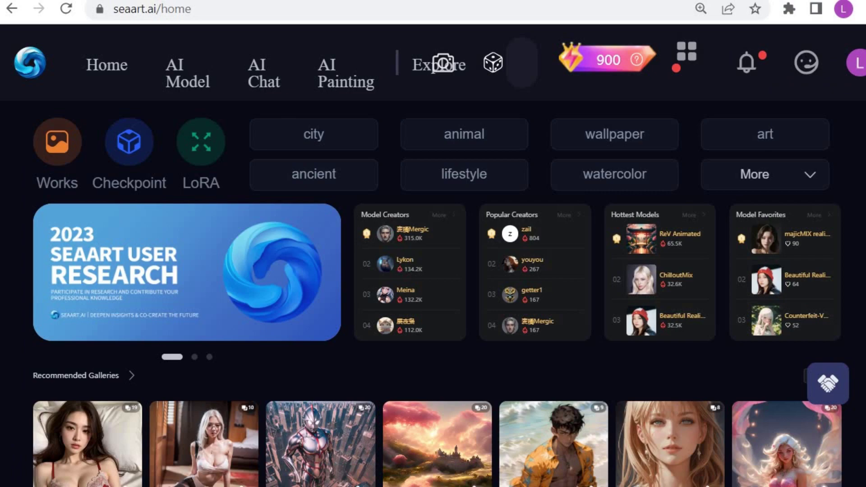
pyautogui.scroll(-8, 118, 68)
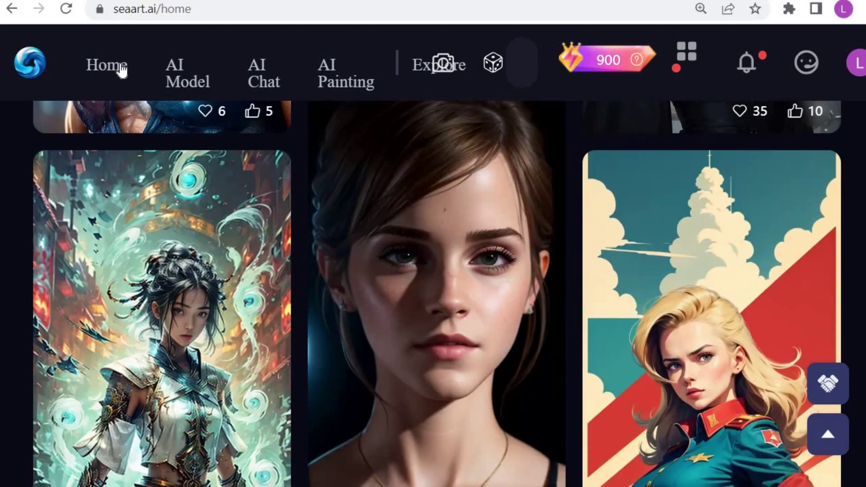
pyautogui.scroll(-20, 121, 70)
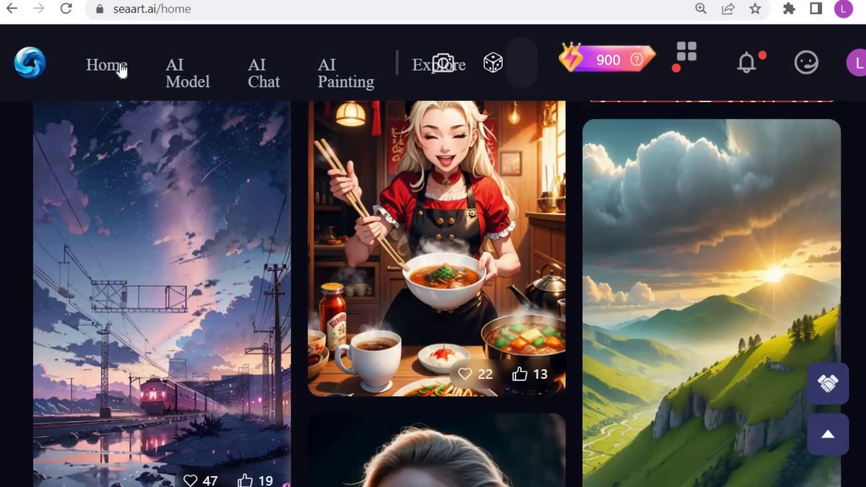
pyautogui.scroll(-15, 121, 70)
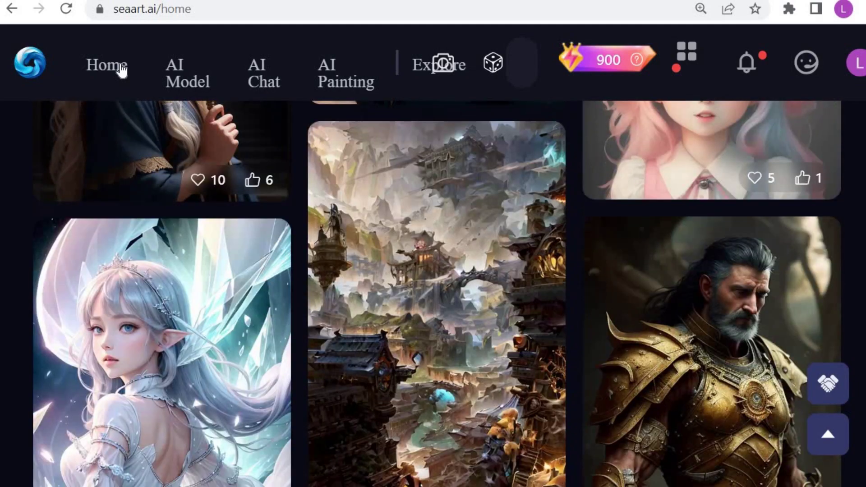
pyautogui.scroll(-5, 118, 68)
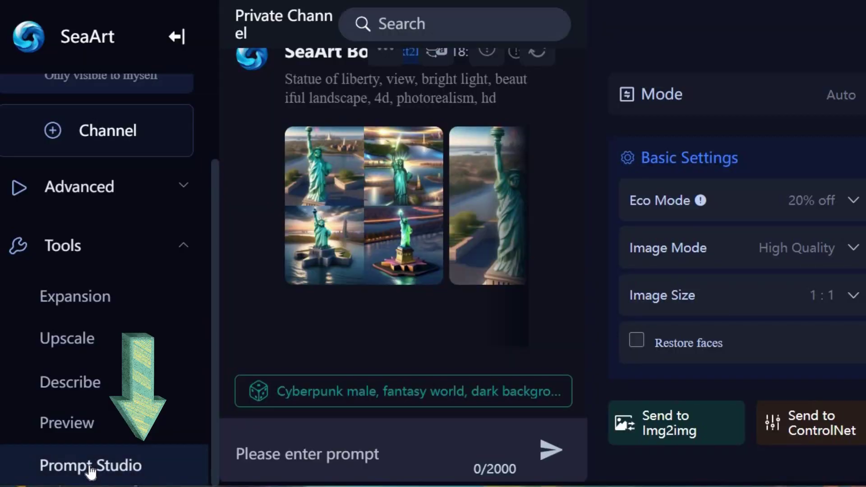
# Step: Check the Prompt Studio Mode options, generate the Venice canal images and view the next one
pyautogui.click(90, 467)
pyautogui.click(522, 44)
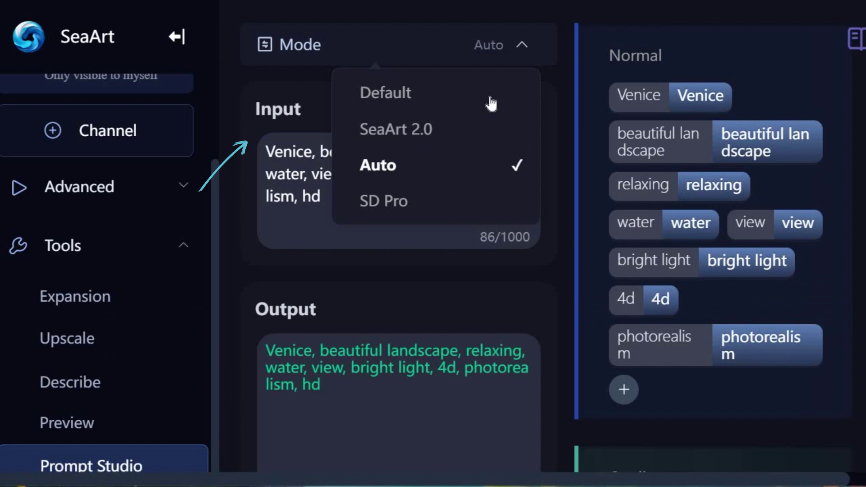
pyautogui.moveTo(419, 201)
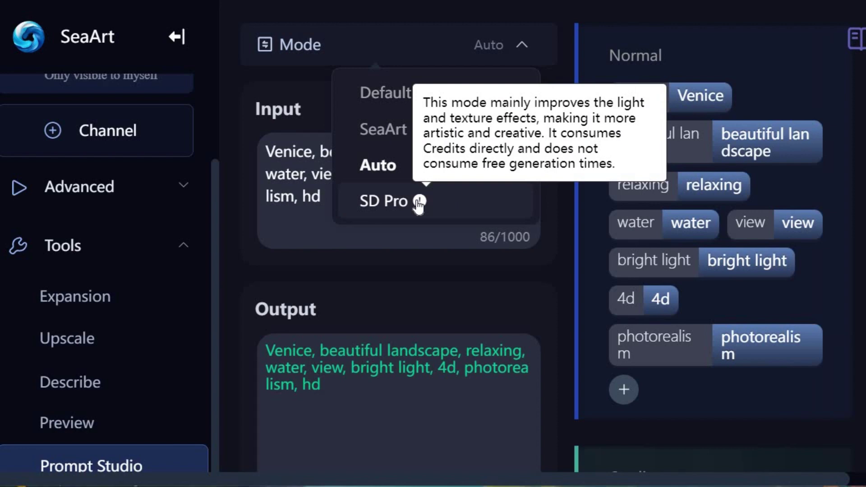
pyautogui.scroll(-3, 453, 422)
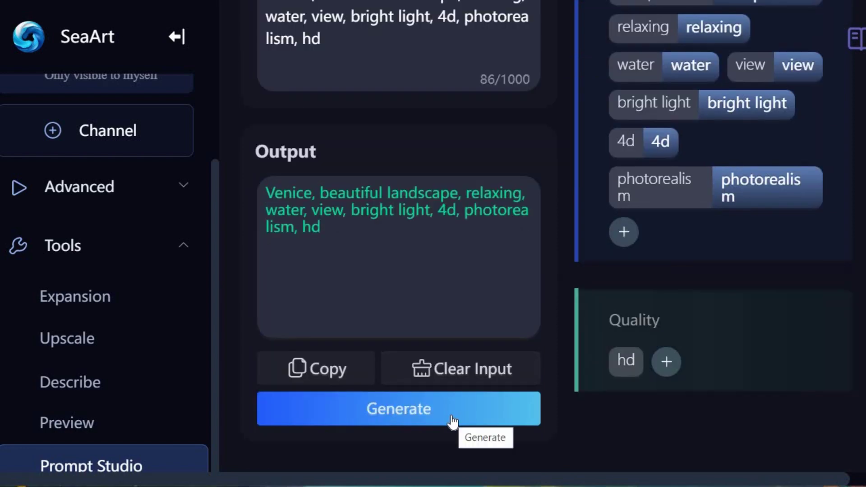
pyautogui.click(452, 419)
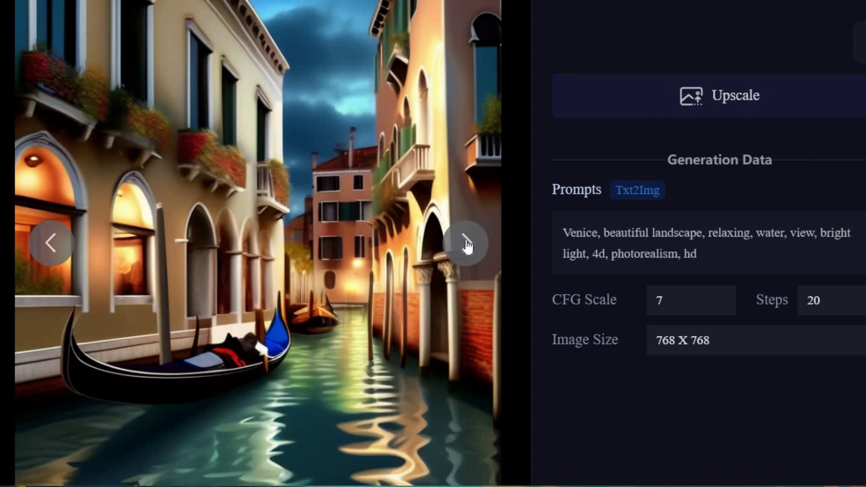
pyautogui.click(466, 244)
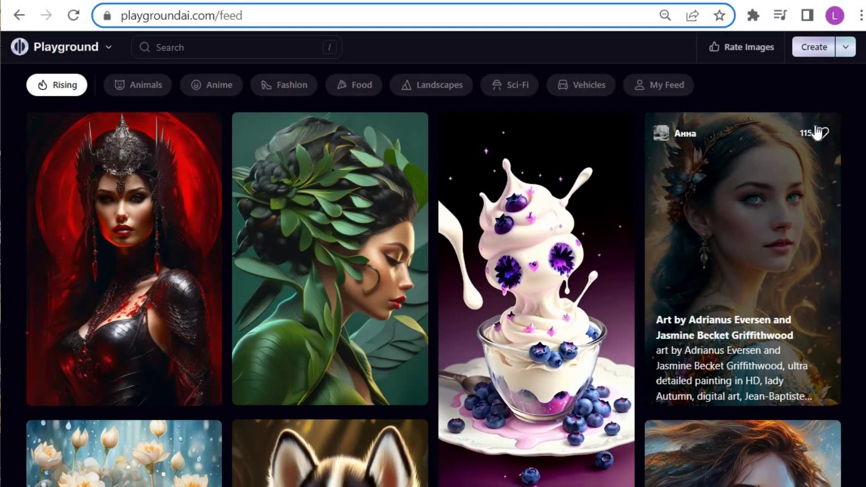
# Step: Scroll the Playground feed and start a new board via Create > On a Board
pyautogui.scroll(-6, 817, 132)
pyautogui.scroll(-20, 816, 133)
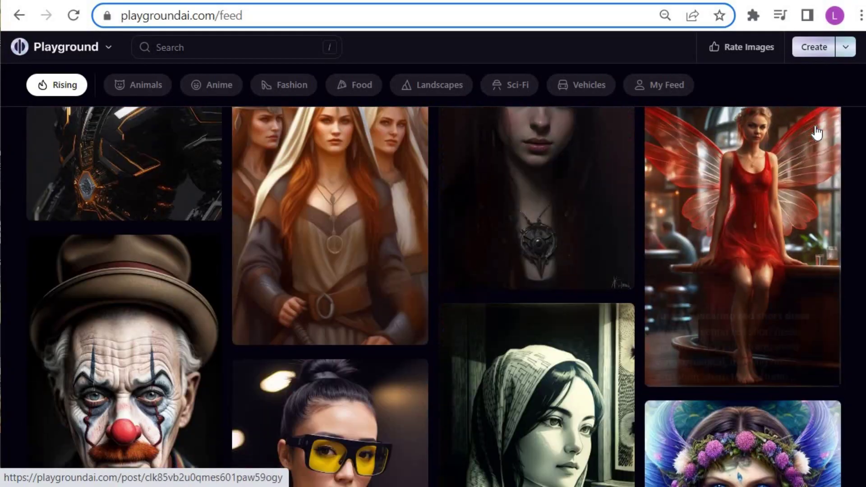
pyautogui.click(846, 47)
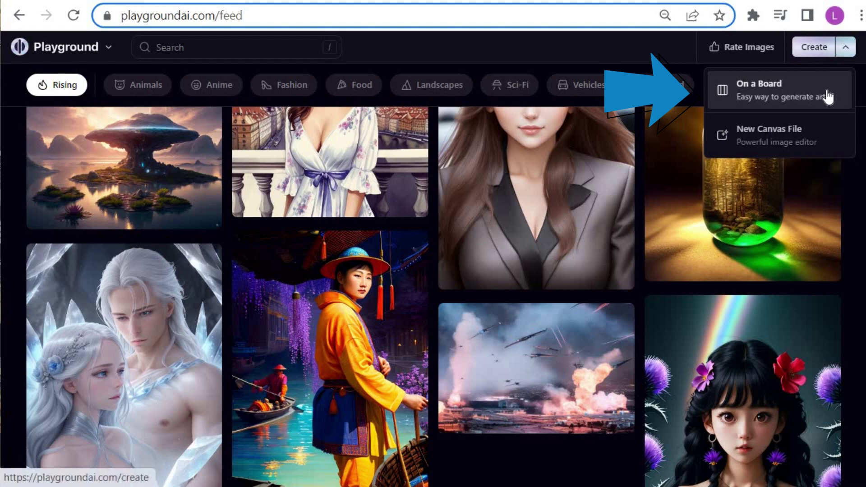
pyautogui.click(828, 96)
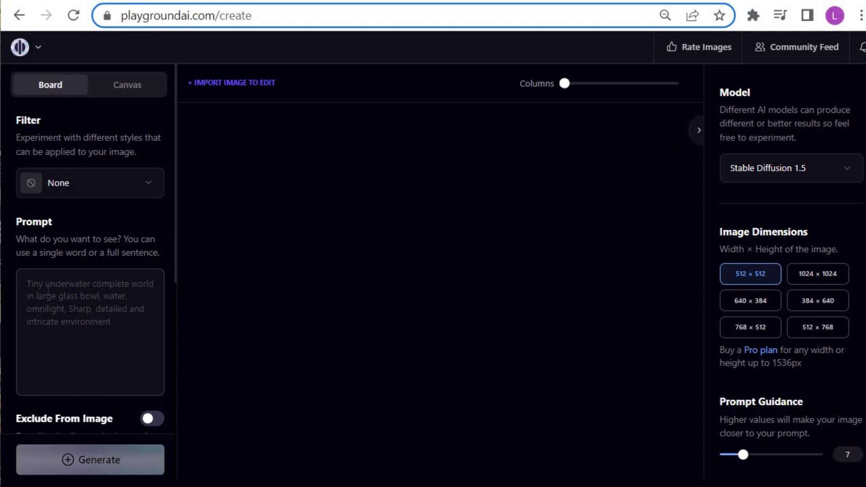
# Step: Paste the fantasy building landscape prompt and try the Playground v1 model's filter gallery
pyautogui.write('A building in a serene landscape, fantasy art')
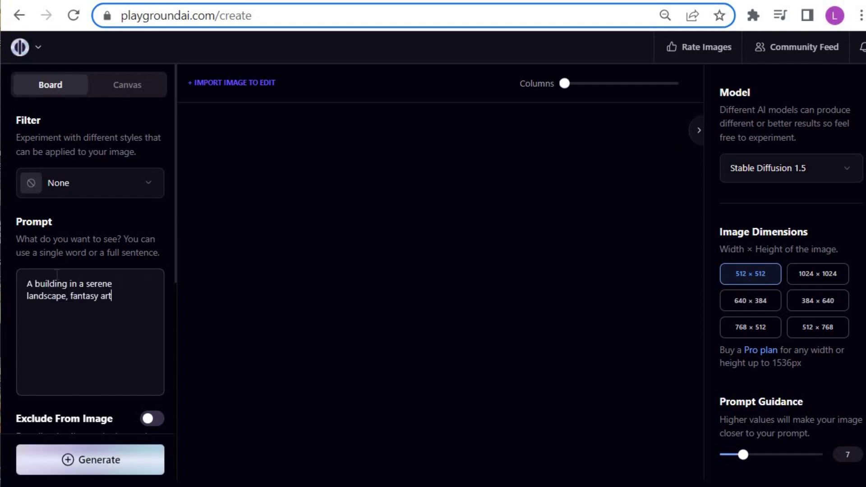
pyautogui.click(847, 170)
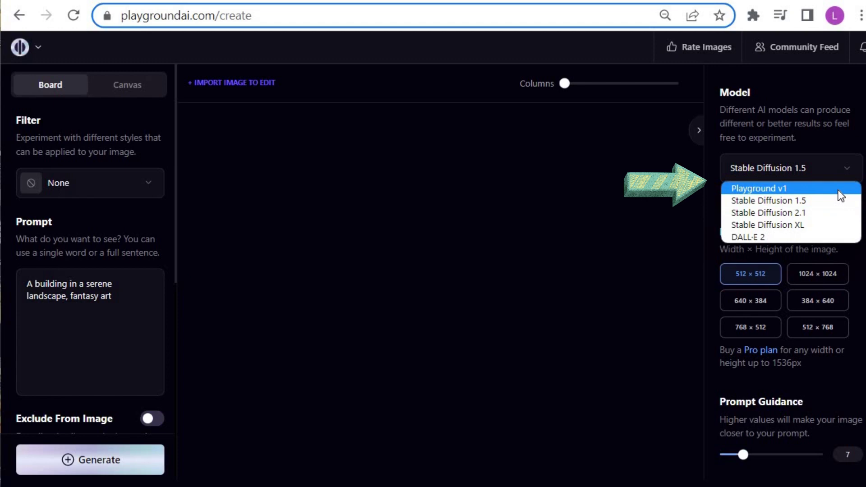
pyautogui.click(839, 190)
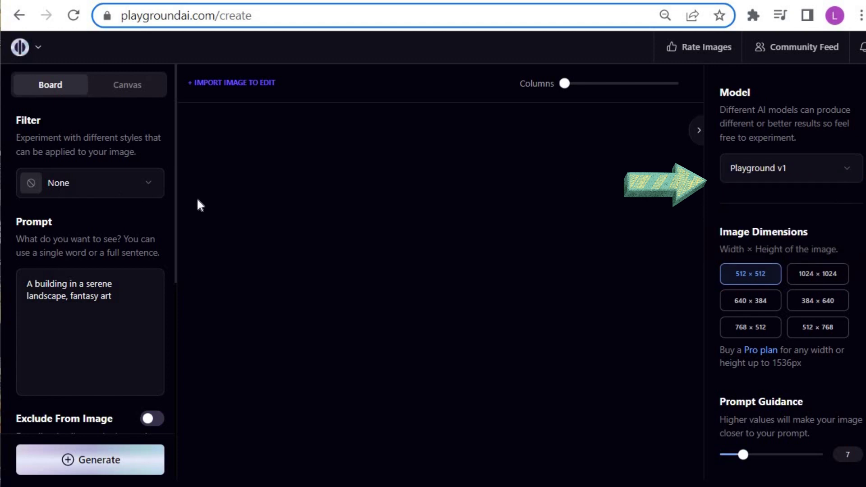
pyautogui.click(155, 185)
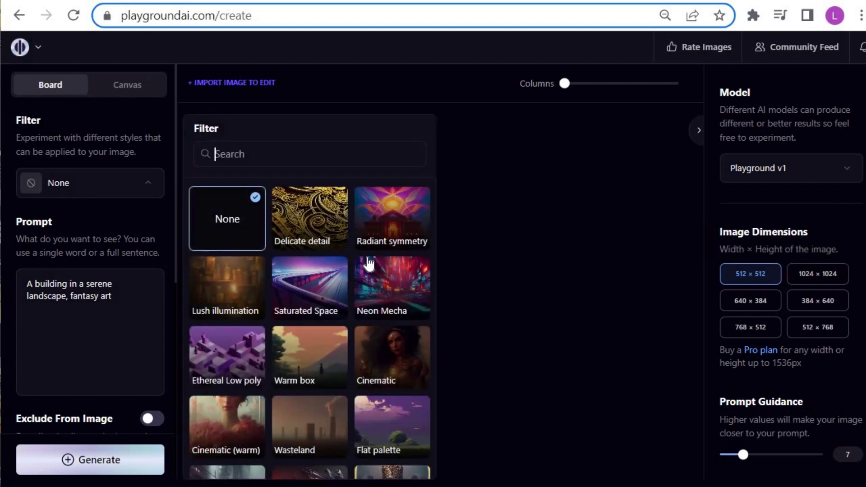
pyautogui.scroll(-5, 400, 323)
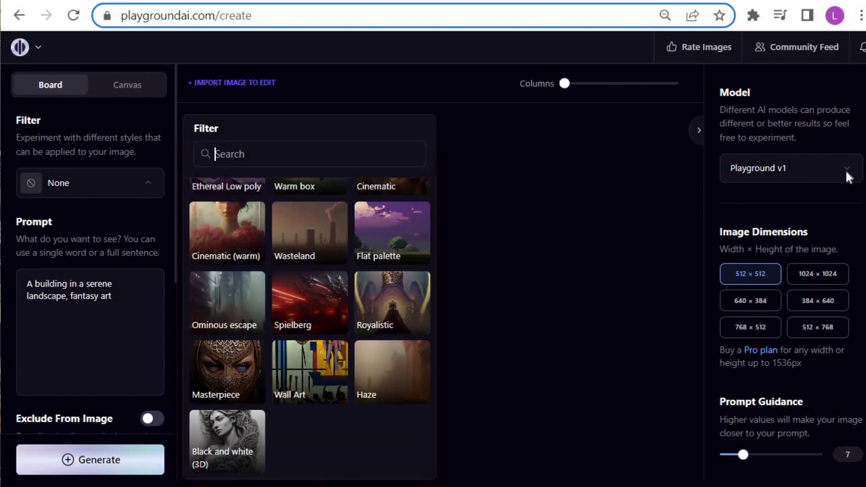
# Step: Switch the model to Stable Diffusion 1.5 and apply the Protogen Anime 2.2 filter
pyautogui.click(847, 172)
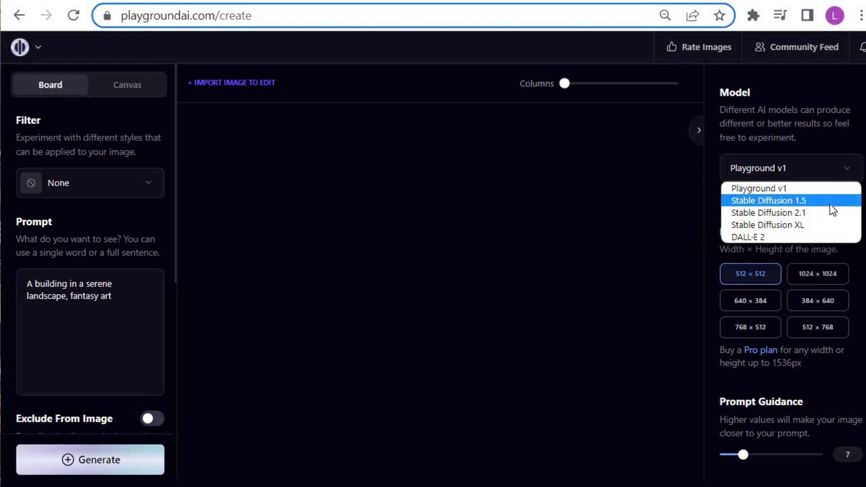
pyautogui.click(830, 203)
pyautogui.click(156, 185)
pyautogui.scroll(-10, 314, 265)
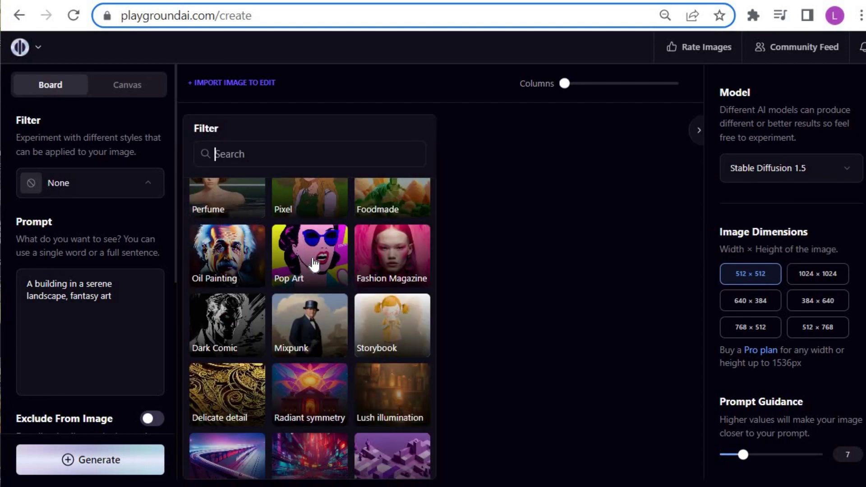
pyautogui.scroll(-5, 313, 260)
pyautogui.click(312, 256)
pyautogui.scroll(-10, 847, 350)
# Step: Generate two fantasy building images with the k_euler sampler and enlarge the thatched-roof house
pyautogui.click(847, 354)
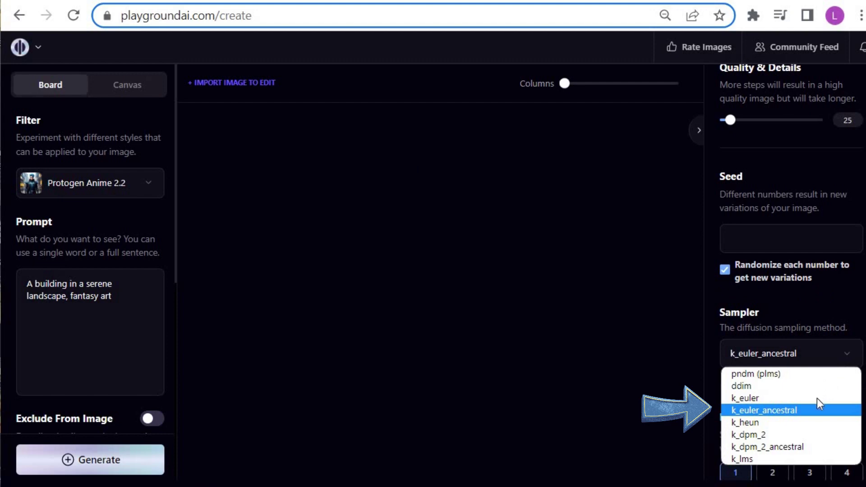
pyautogui.press('Up')
pyautogui.press('Up')
pyautogui.press('Up')
pyautogui.press('Down')
pyautogui.press('Down')
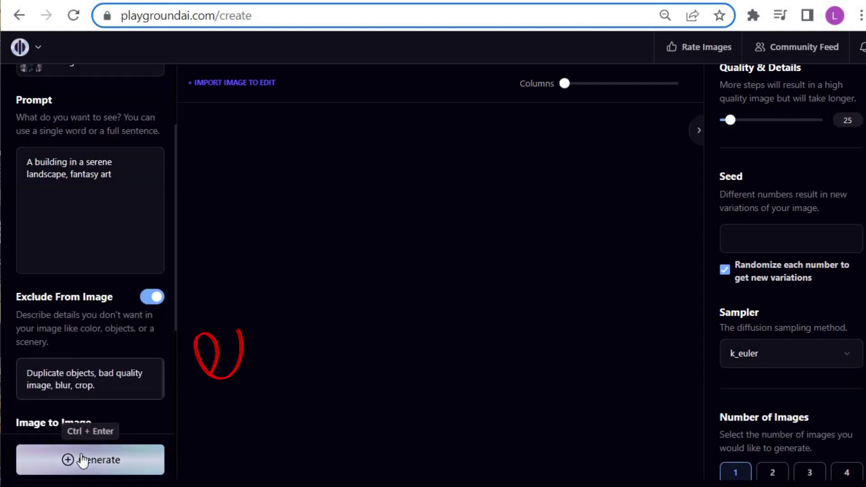
pyautogui.click(773, 472)
pyautogui.click(118, 468)
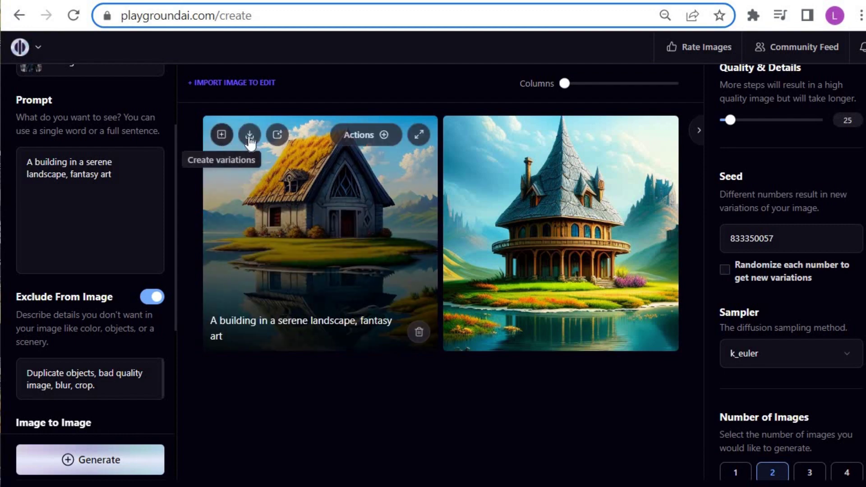
pyautogui.click(411, 158)
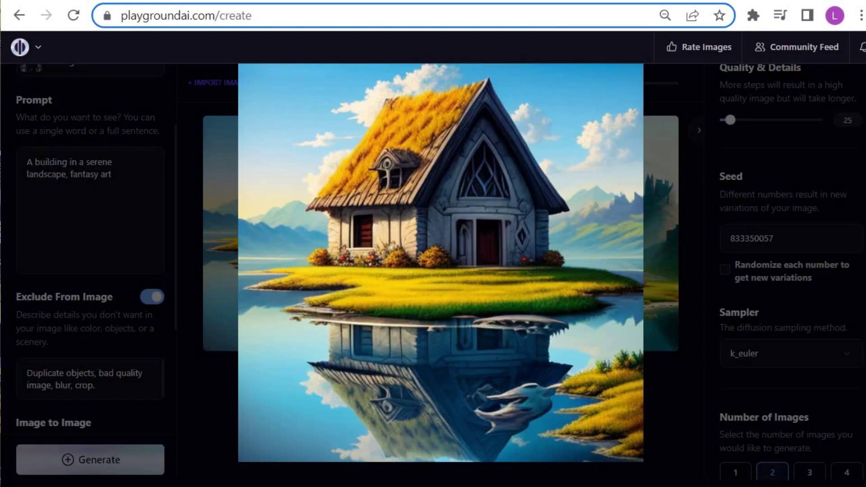
# Step: Create a new canvas file from Your Canvas Files in the site menu
pyautogui.click(37, 47)
pyautogui.click(80, 144)
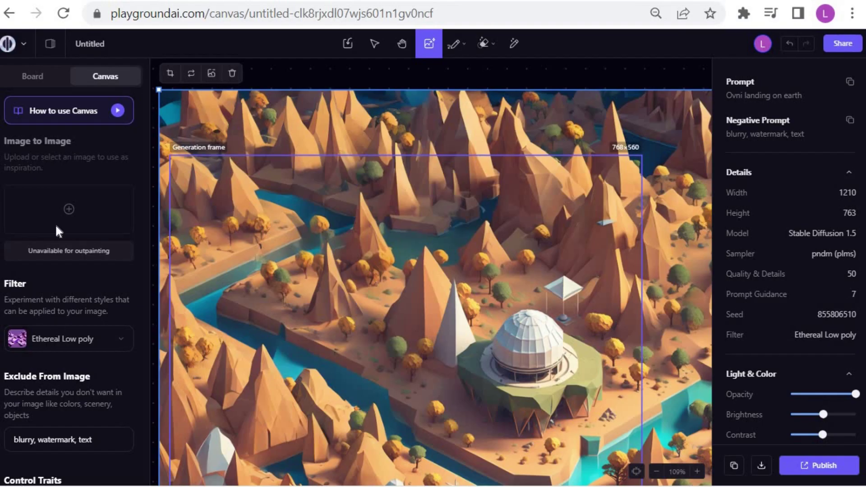
pyautogui.click(23, 44)
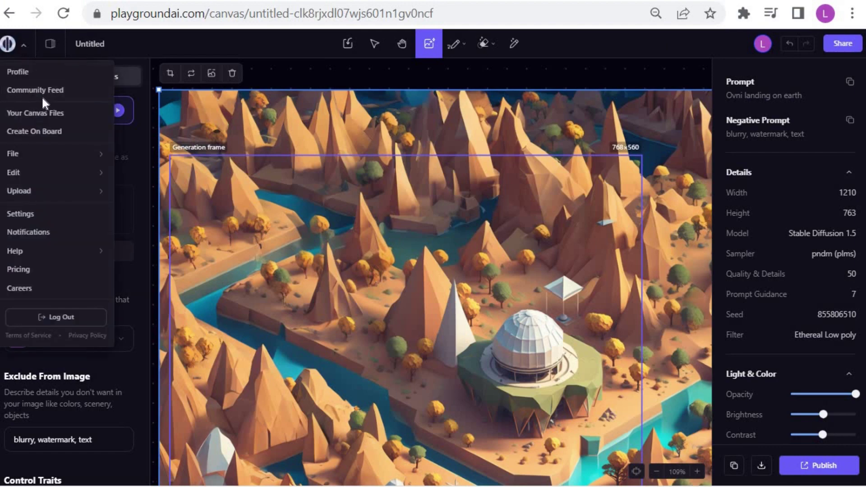
pyautogui.click(44, 91)
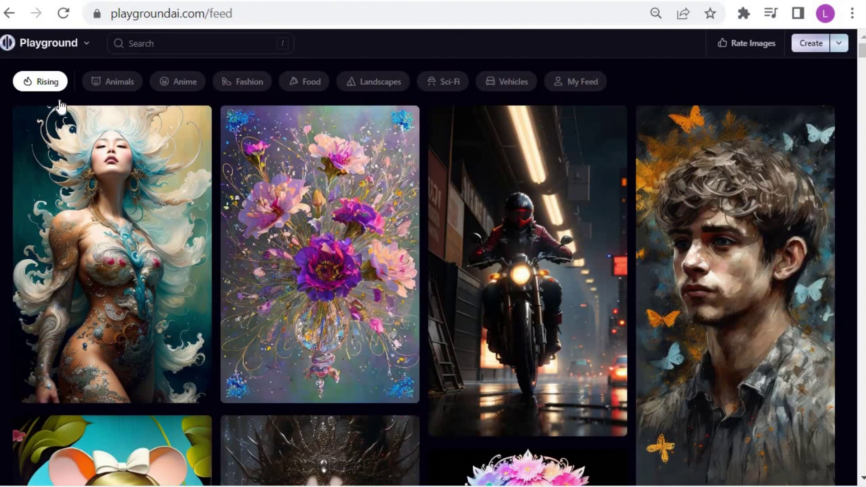
pyautogui.click(87, 45)
pyautogui.click(78, 119)
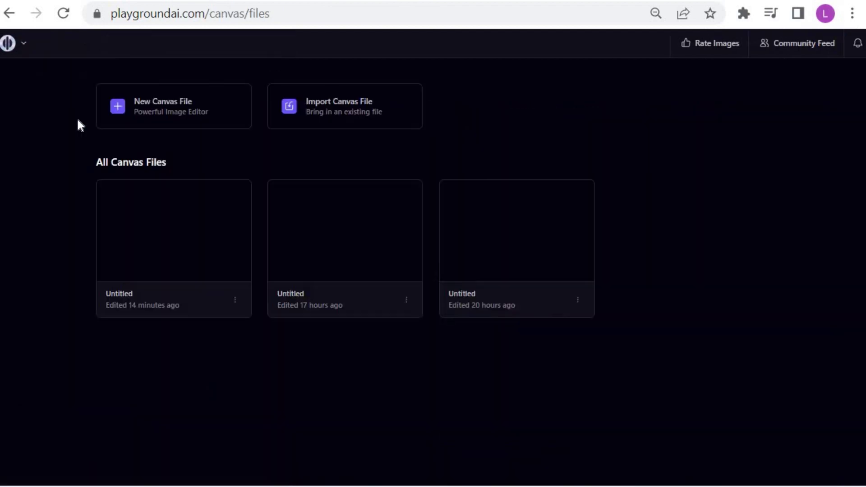
pyautogui.click(118, 110)
pyautogui.click(160, 320)
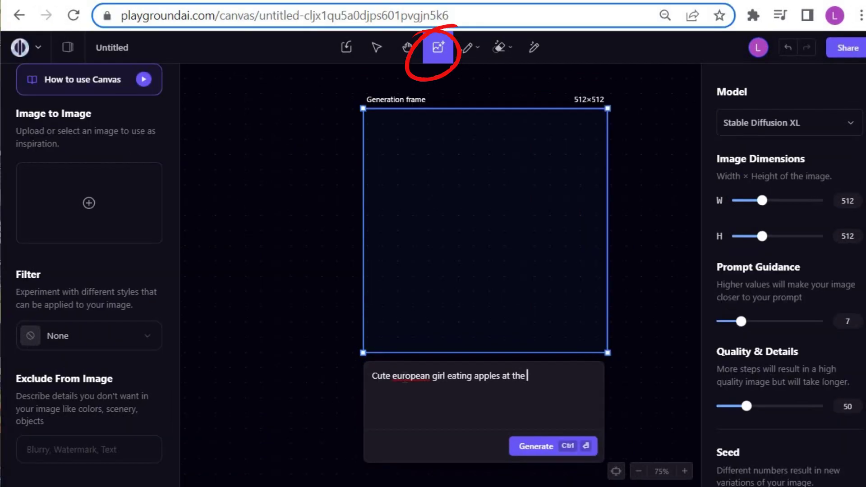
# Step: Enter the 'girl eating apples at the forest' prompt, paste the exclusions, and apply Delicate detail
pyautogui.write('forest')
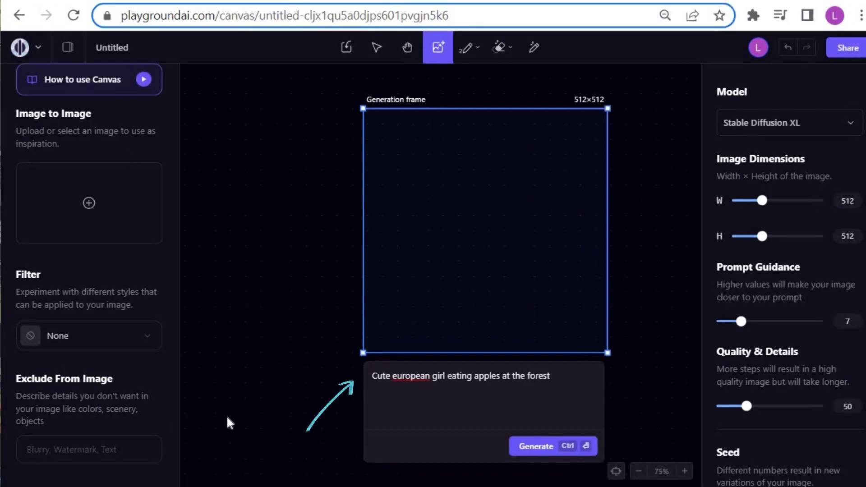
pyautogui.click(62, 457)
pyautogui.write('bad quality, text, blurry, 2 heads, crop.')
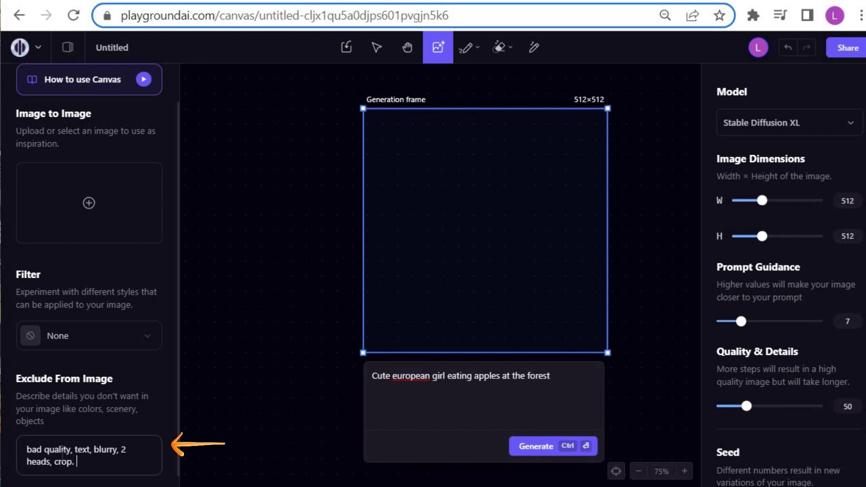
pyautogui.click(852, 126)
pyautogui.click(149, 338)
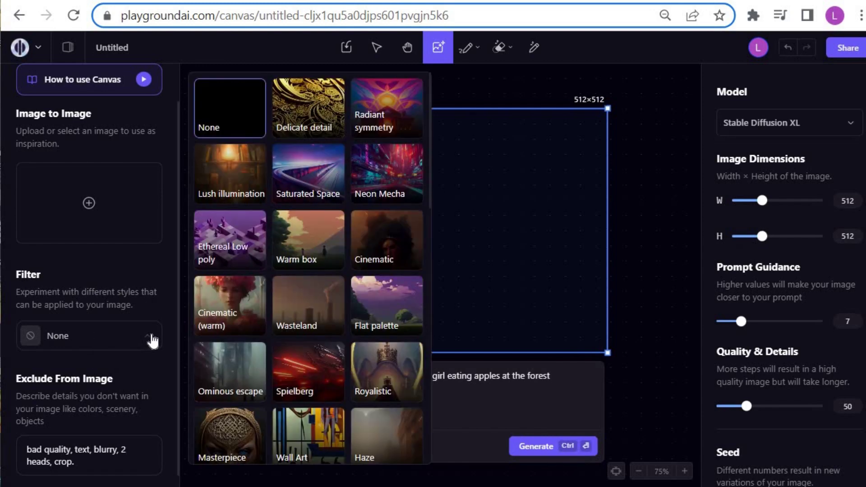
pyautogui.click(323, 131)
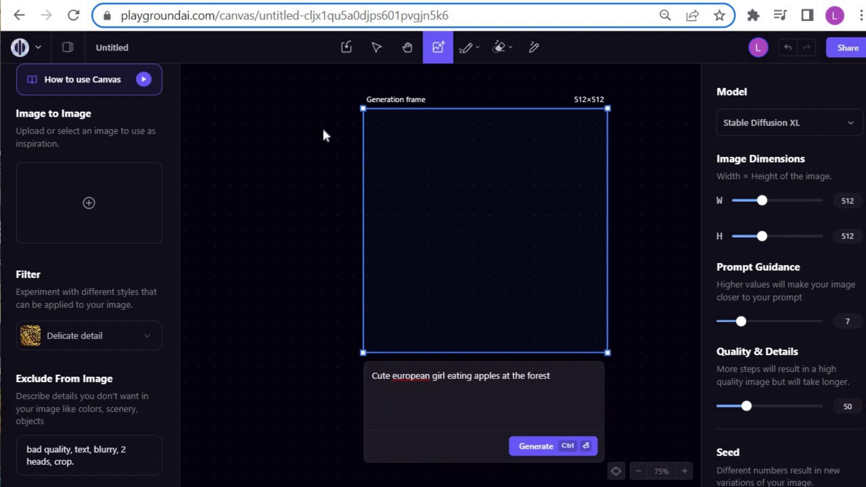
# Step: Generate the apple-eating girl image and extend the forest to the right and left
pyautogui.click(529, 449)
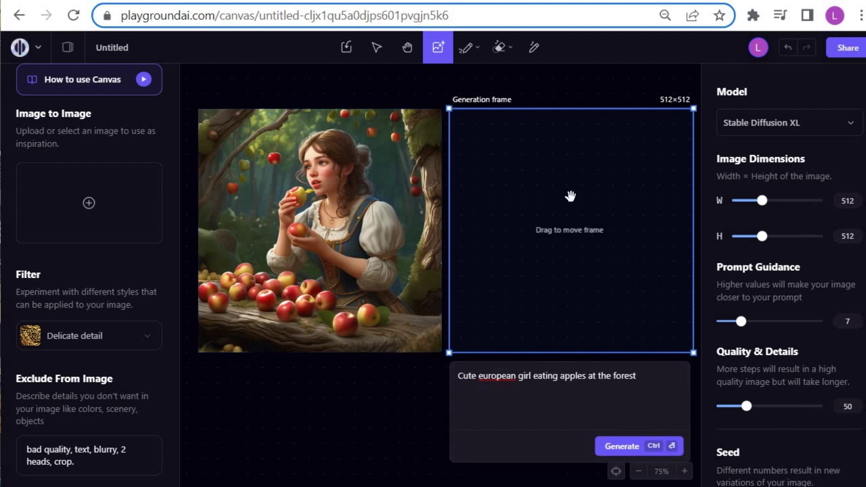
pyautogui.moveTo(567, 198); pyautogui.dragTo(421, 199)
pyautogui.click(465, 449)
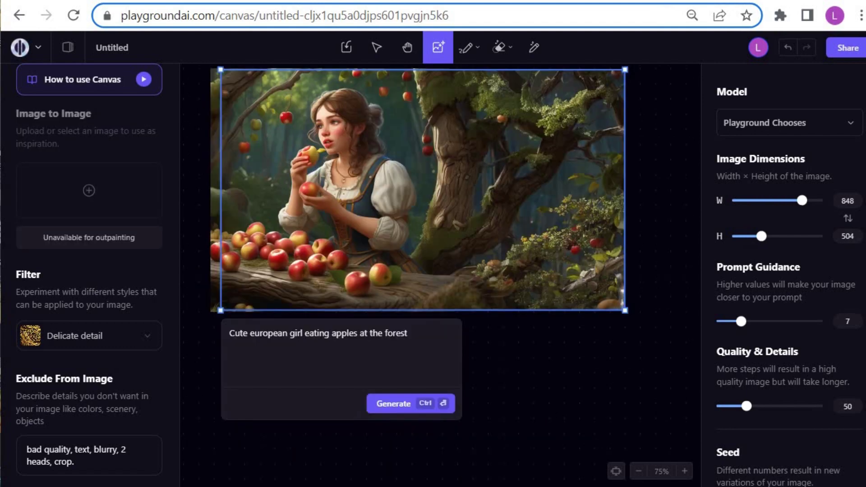
pyautogui.moveTo(406, 185); pyautogui.dragTo(278, 121)
pyautogui.click(353, 450)
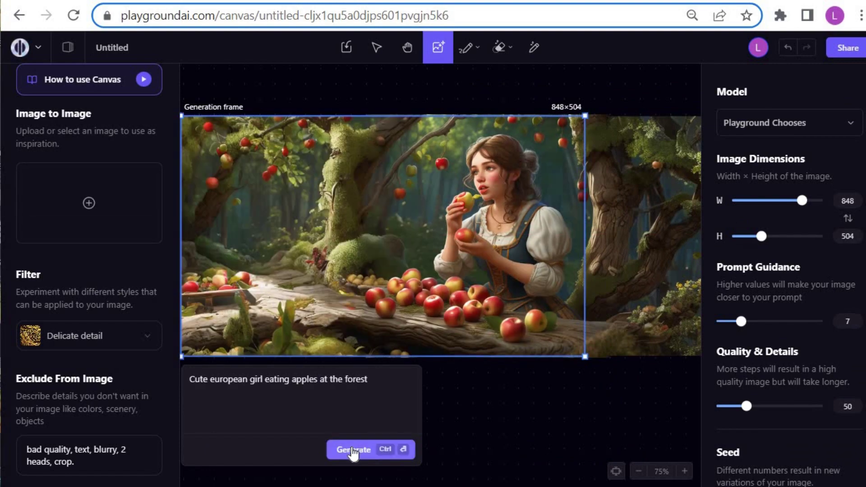
# Step: Fill the empty upper-left area and the gap above, giving a 1259×744 forest scene
pyautogui.moveTo(405, 113); pyautogui.dragTo(594, 96)
pyautogui.click(447, 429)
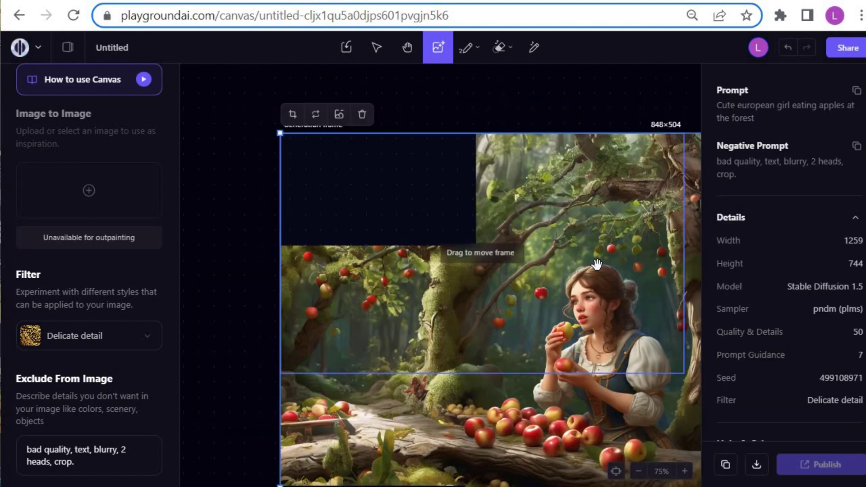
pyautogui.click(589, 261)
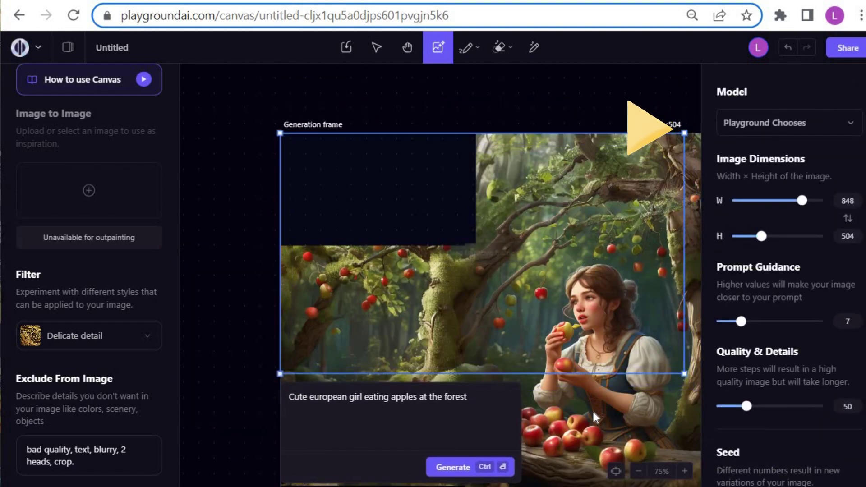
pyautogui.click(453, 468)
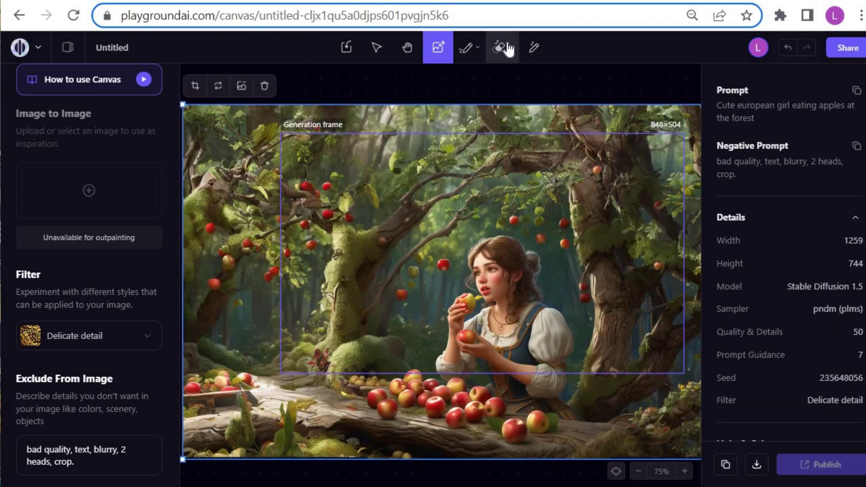
# Step: Use the Object Eraser to brush out the branch at the upper left of the forest image
pyautogui.click(501, 47)
pyautogui.moveTo(544, 82)
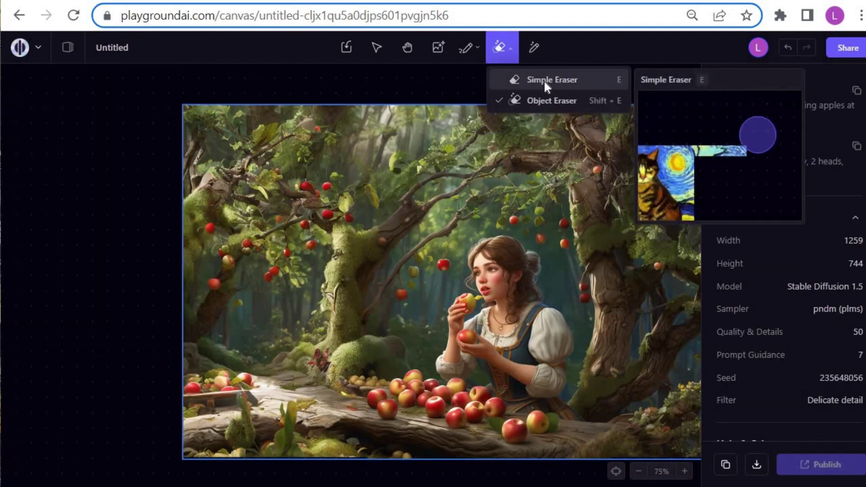
pyautogui.click(540, 101)
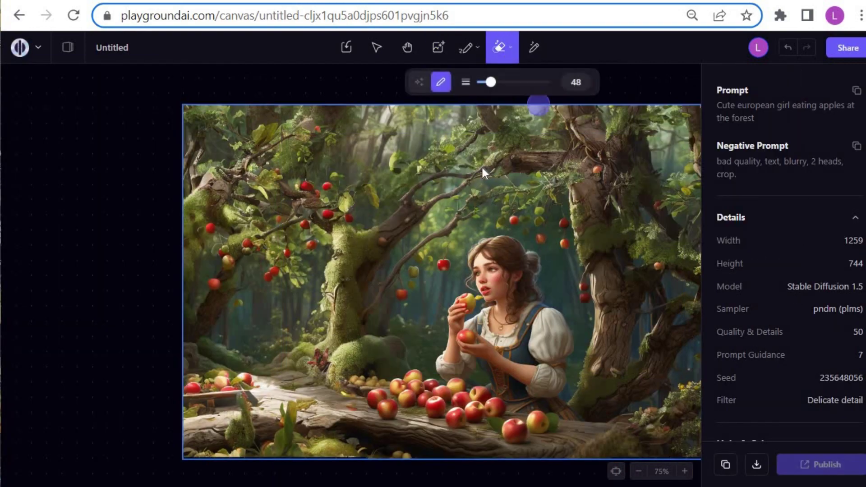
pyautogui.moveTo(214, 284); pyautogui.dragTo(226, 289)
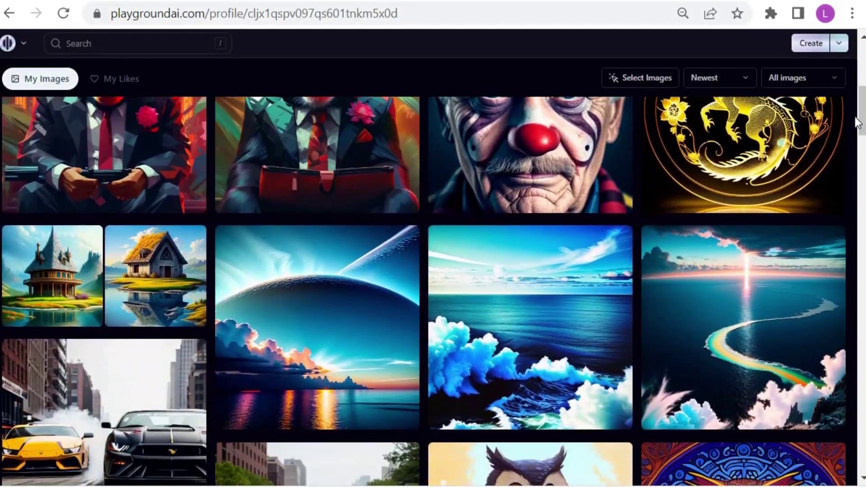
# Step: Browse the My Images gallery and the Free, Pro ($15/mo) and DALL·E 2 ($10/mo) plans
pyautogui.scroll(-12, 856, 120)
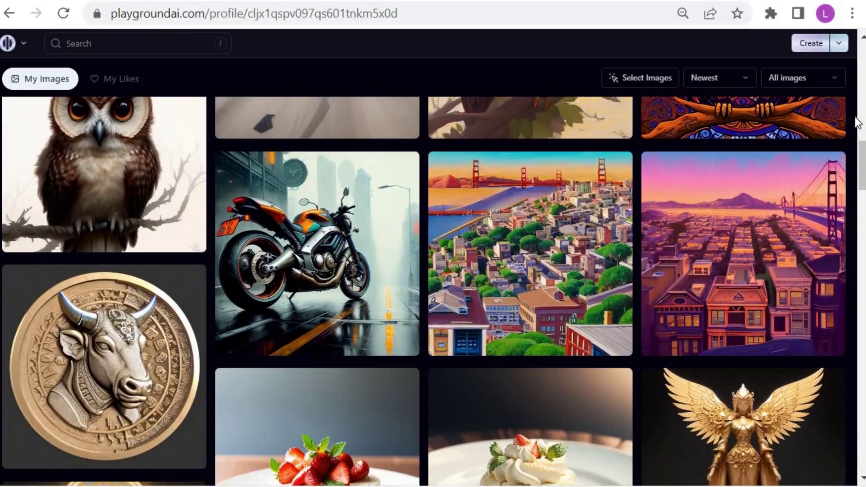
pyautogui.scroll(-11, 856, 122)
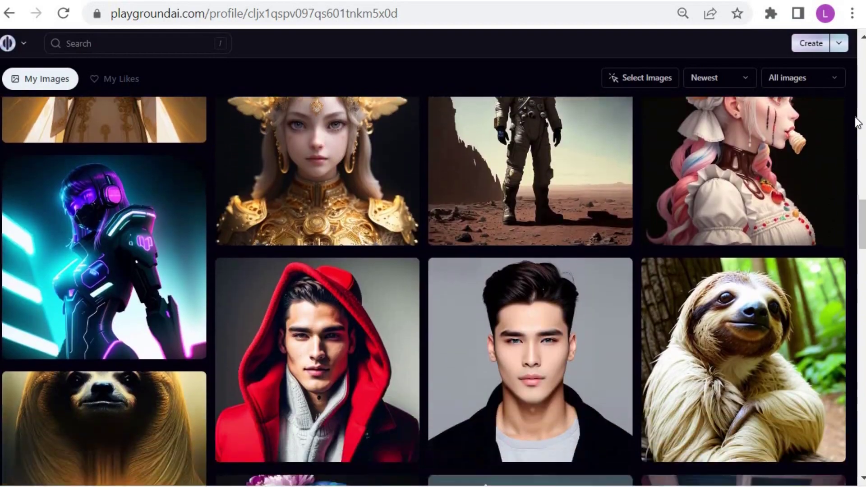
pyautogui.scroll(-12, 856, 122)
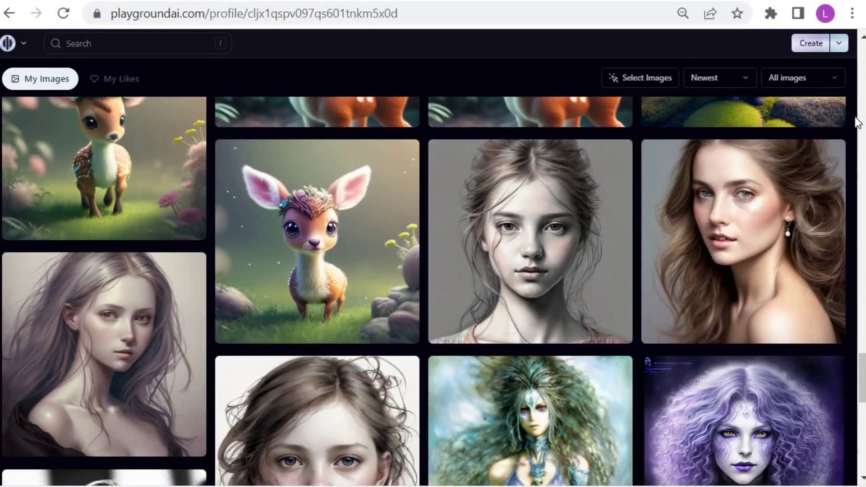
pyautogui.scroll(-5, 856, 122)
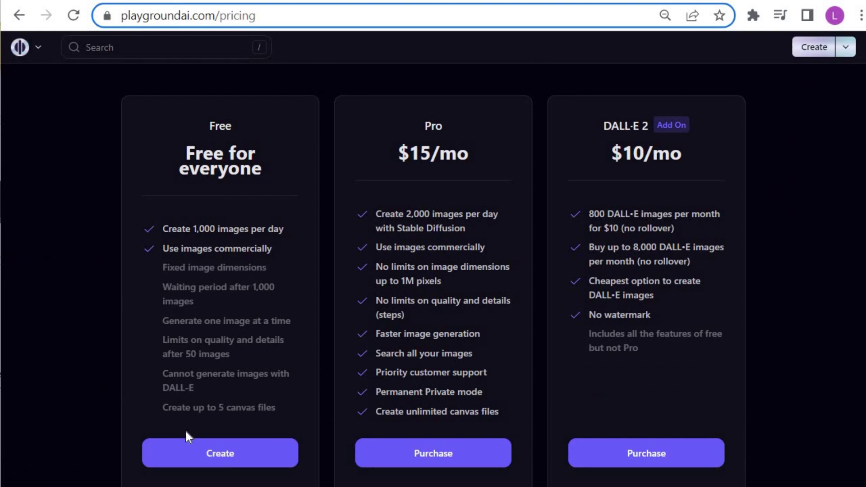
pyautogui.moveTo(308, 392); pyautogui.dragTo(123, 369)
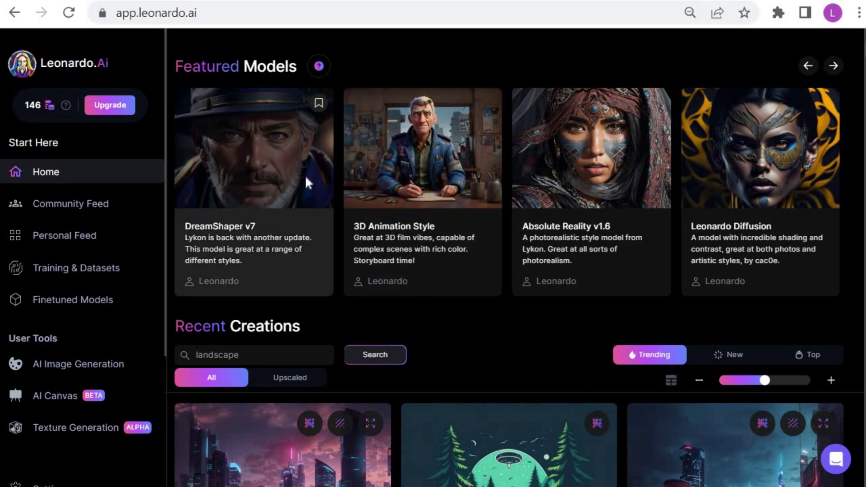
# Step: Look over the DreamShaper v7 model details, then close them
pyautogui.click(305, 175)
pyautogui.scroll(-6, 387, 265)
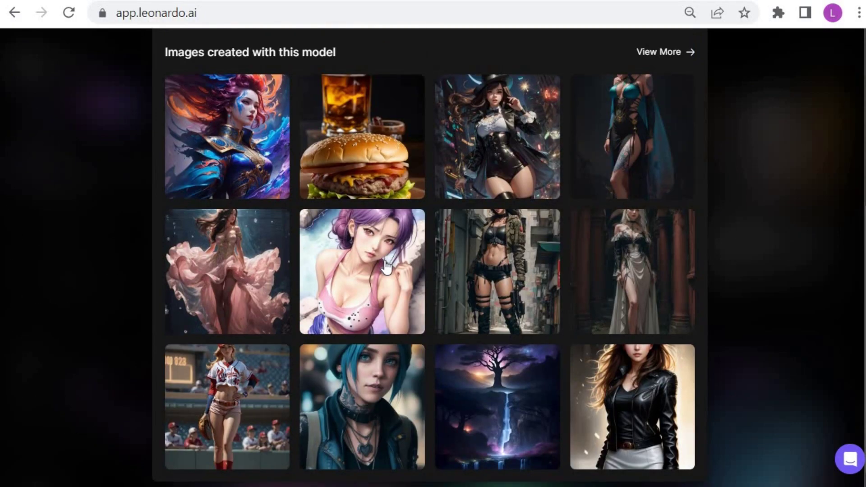
pyautogui.scroll(6, 386, 266)
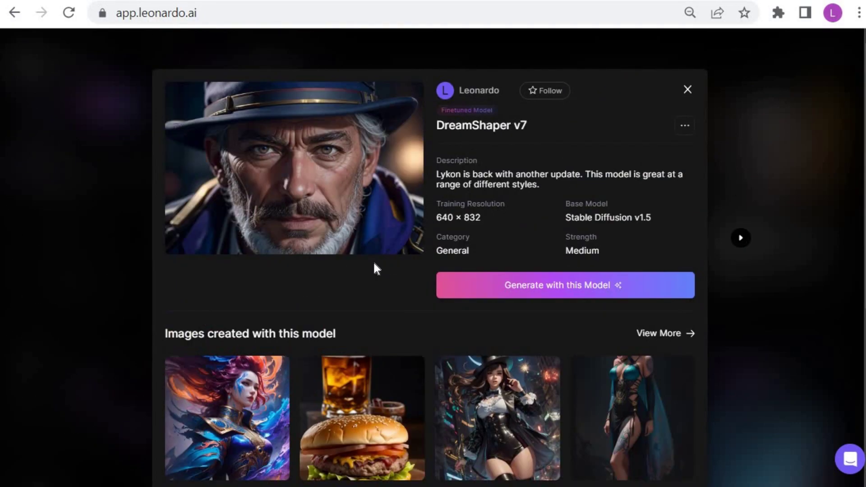
pyautogui.click(687, 90)
# Step: Page through the Featured Models carousel to Isometric Fantasy and review its details
pyautogui.click(834, 66)
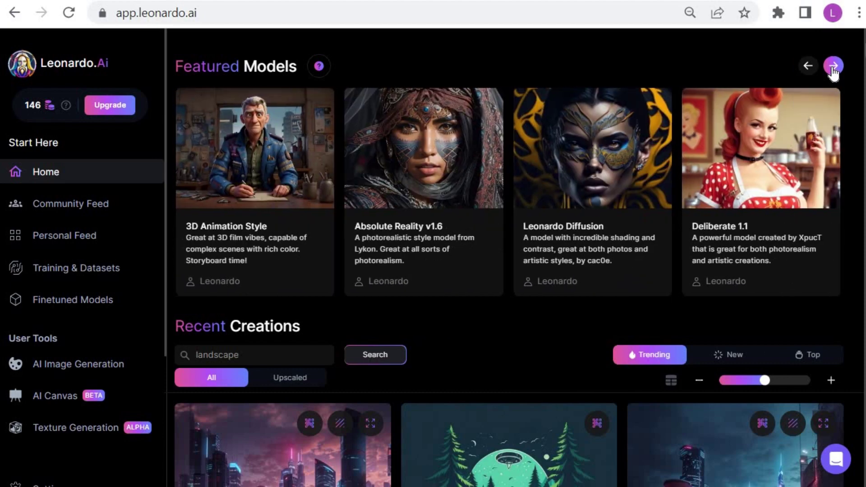
pyautogui.click(834, 66)
pyautogui.click(834, 66)
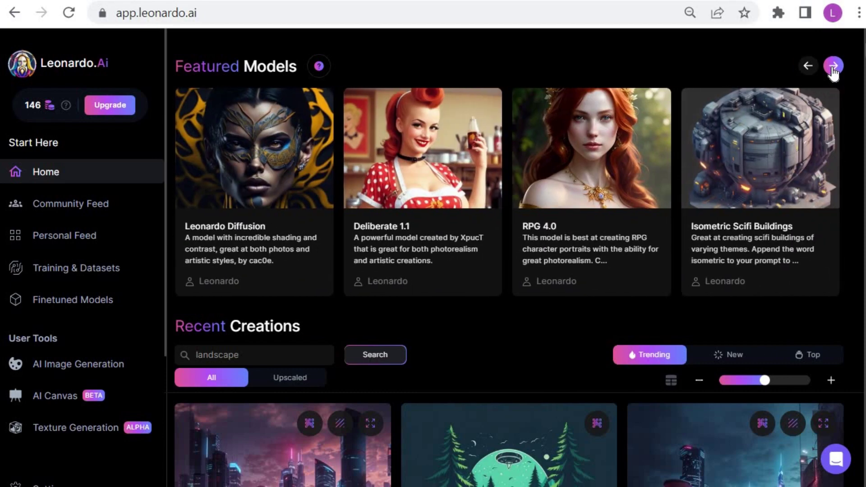
pyautogui.click(833, 67)
pyautogui.click(833, 67)
pyautogui.click(834, 67)
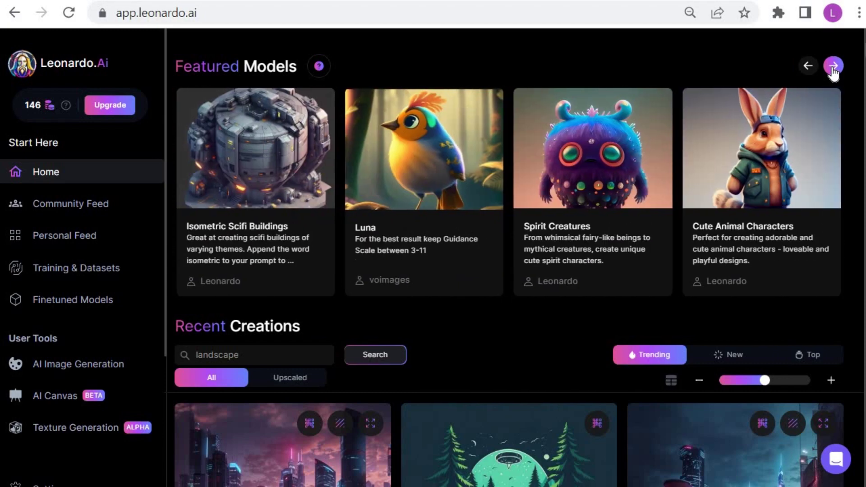
pyautogui.click(834, 66)
pyautogui.click(834, 66)
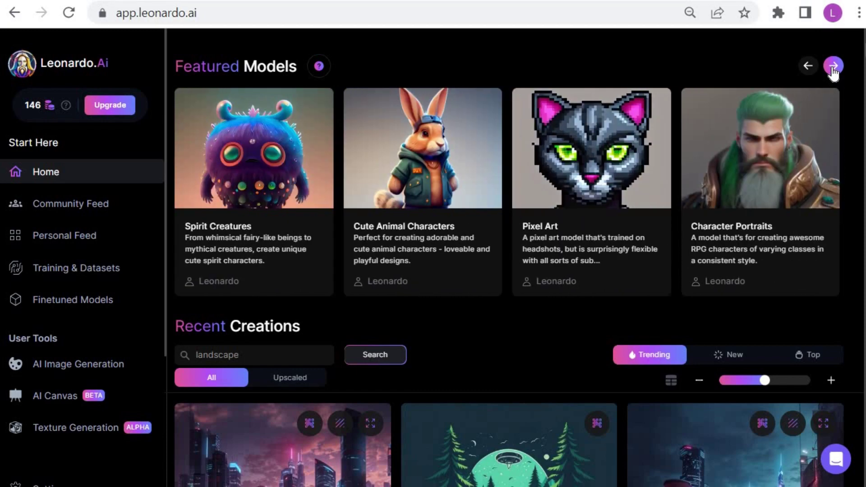
pyautogui.click(833, 66)
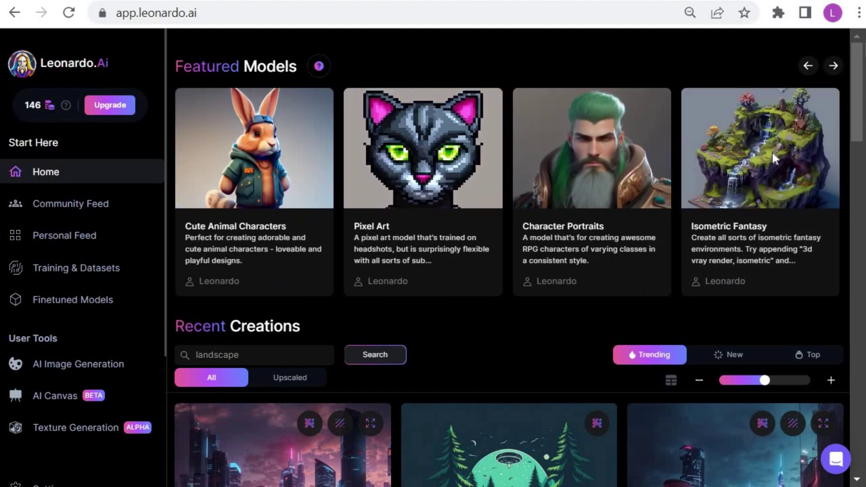
pyautogui.click(772, 152)
pyautogui.scroll(-7, 670, 204)
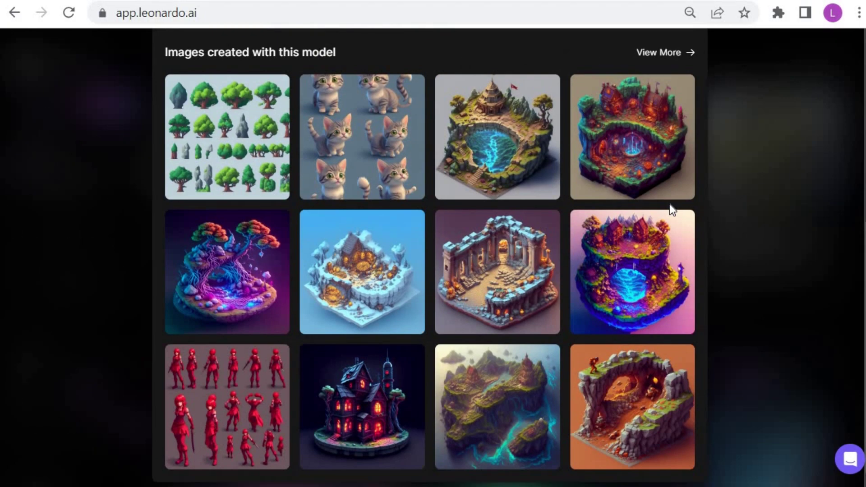
pyautogui.scroll(7, 690, 168)
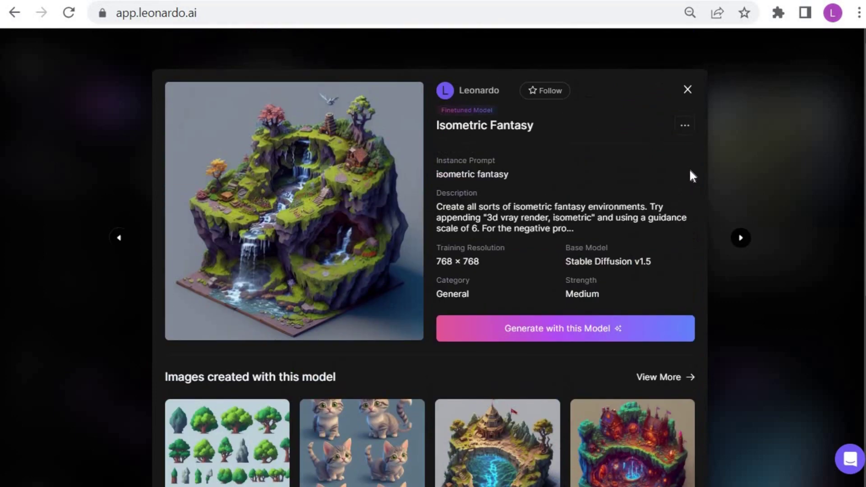
pyautogui.click(820, 93)
# Step: Look over the Cute Characters model details, then close them
pyautogui.click(422, 159)
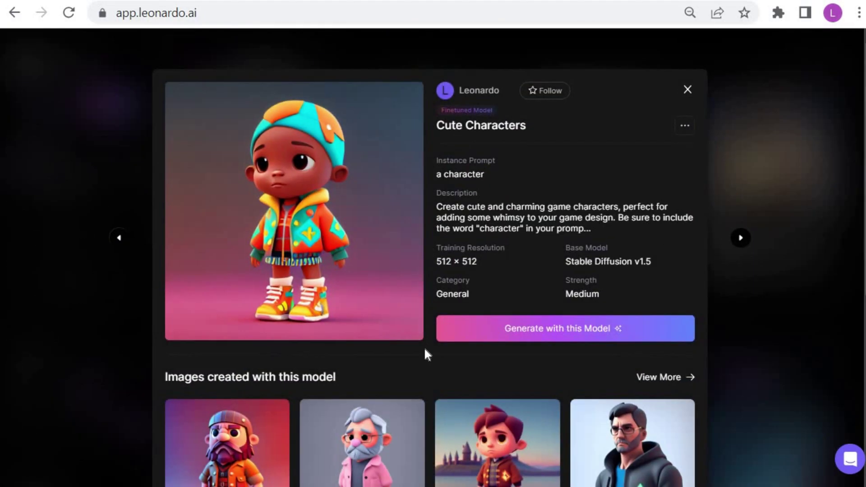
pyautogui.scroll(-7, 659, 352)
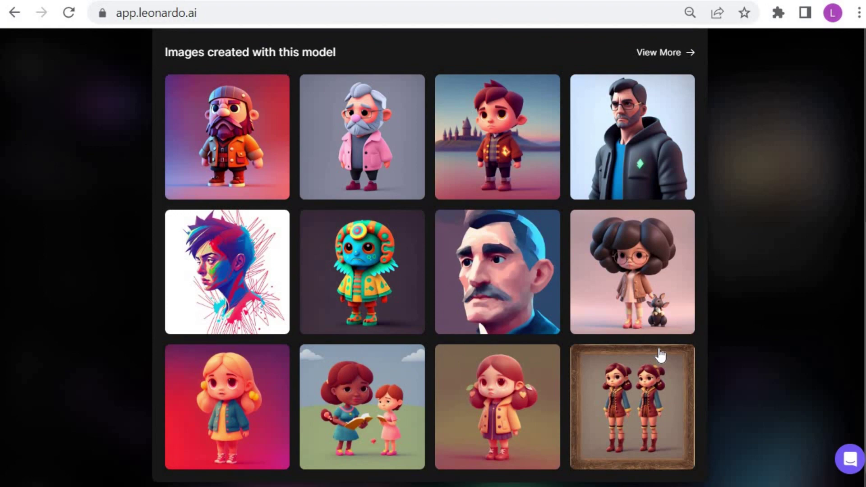
pyautogui.scroll(7, 660, 355)
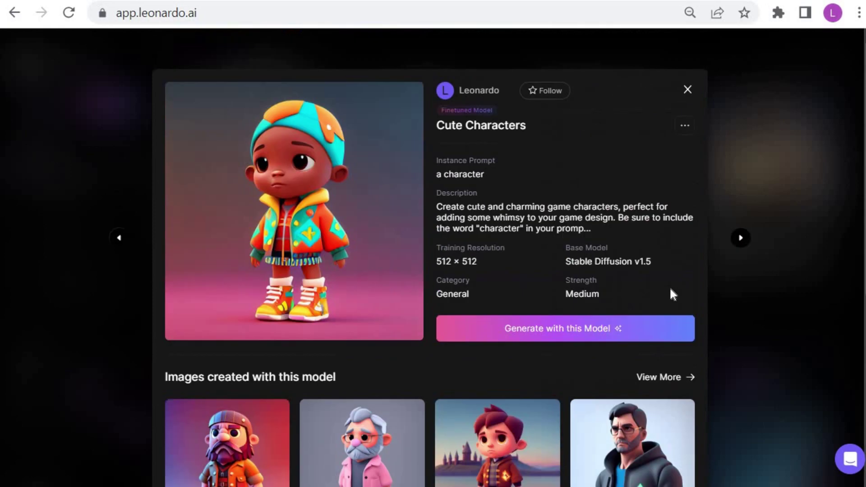
pyautogui.click(689, 90)
# Step: Page back and open the Absolute Reality v1.6 model details
pyautogui.click(808, 66)
pyautogui.click(808, 66)
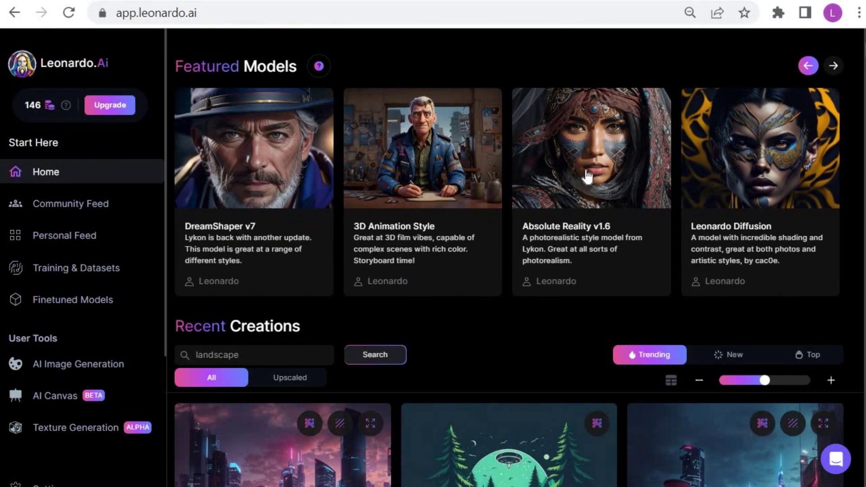
pyautogui.click(579, 166)
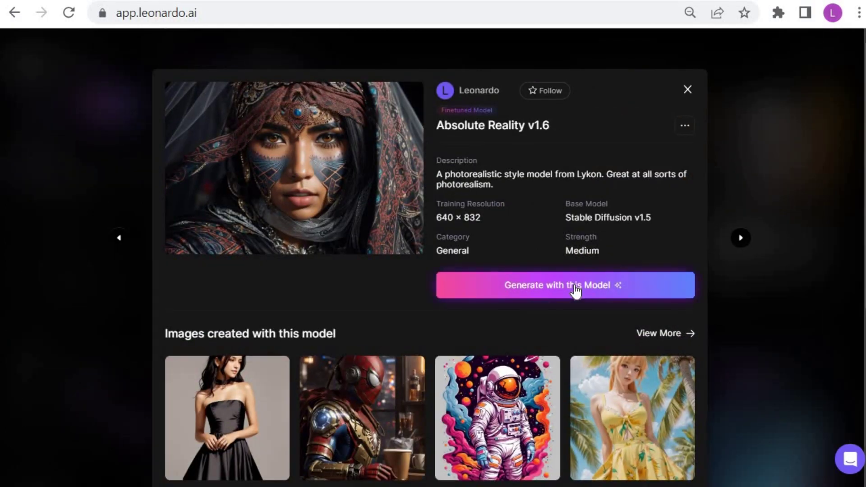
pyautogui.scroll(-6, 576, 291)
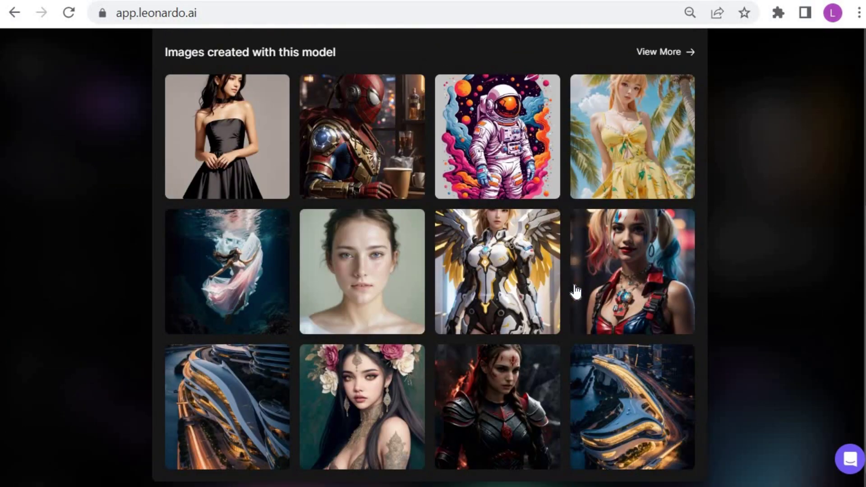
pyautogui.scroll(5, 576, 291)
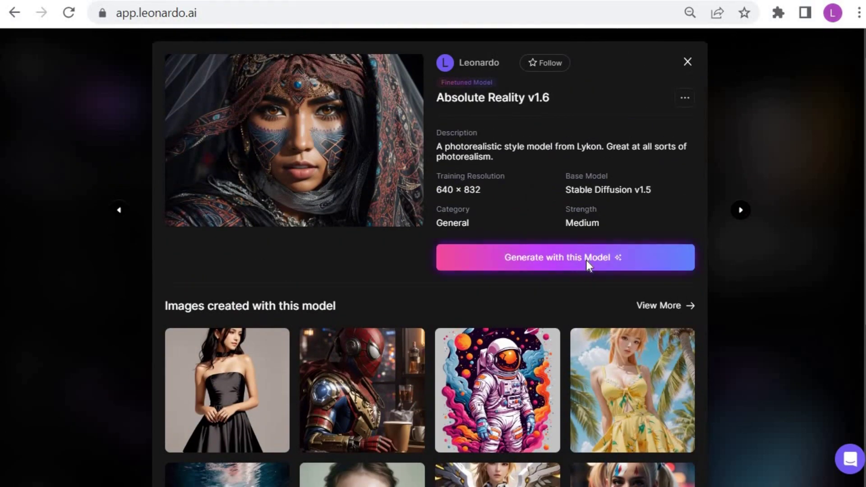
# Step: Generate the post-apocalyptic Statue of Liberty image with Absolute Reality v1.6 from pasted prompt and negative prompt
pyautogui.click(586, 261)
pyautogui.click(220, 92)
pyautogui.write('A post-apocalyptic landscape of New York in 2055, Statue of liberty, with crumbling ruins and a sky of smoke and ash, Style of Steven Spielberg movie.')
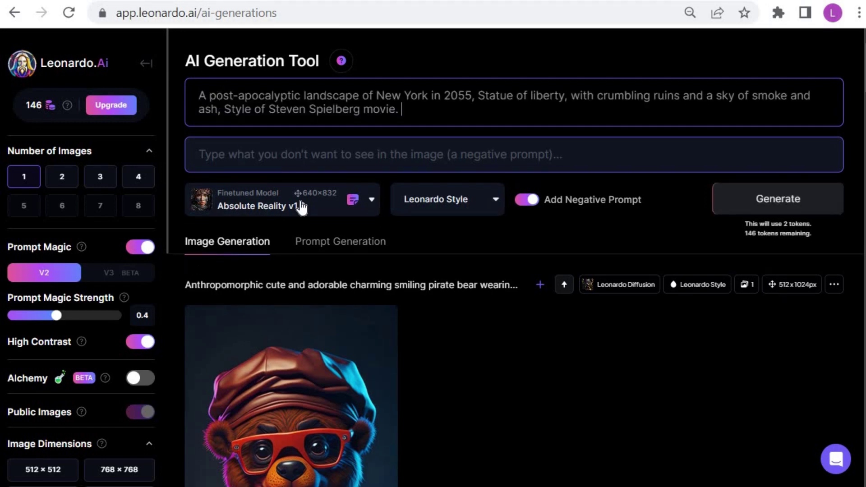
pyautogui.click(223, 158)
pyautogui.write('persons, blur, mutated people, crop people, animals.')
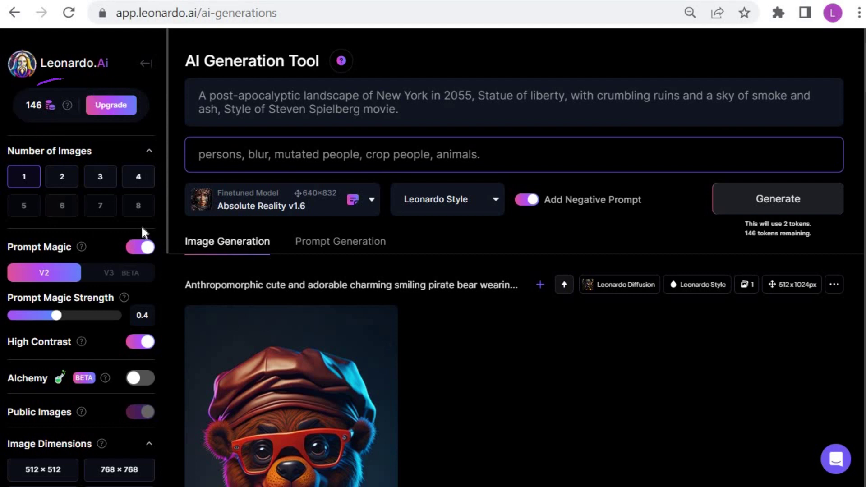
pyautogui.scroll(-5, 142, 227)
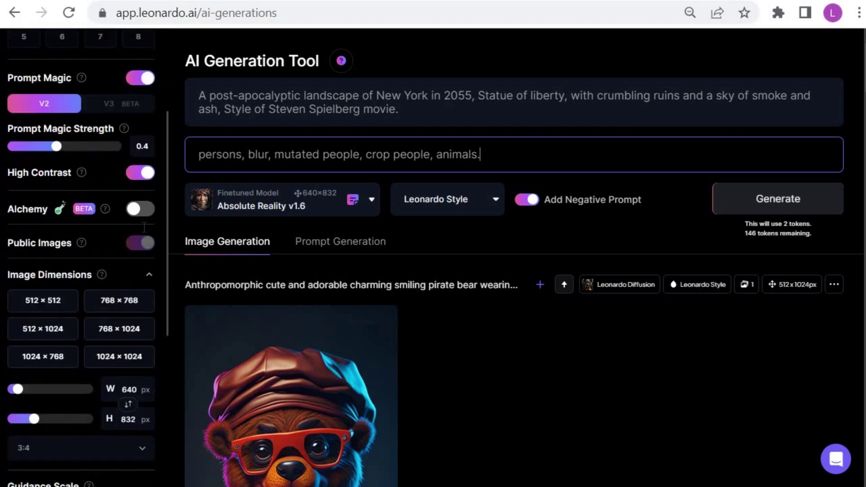
pyautogui.scroll(-5, 161, 246)
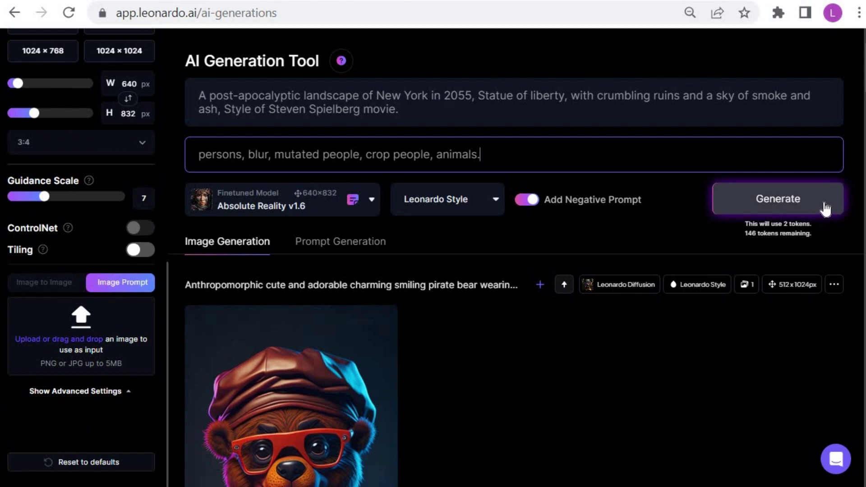
pyautogui.click(825, 209)
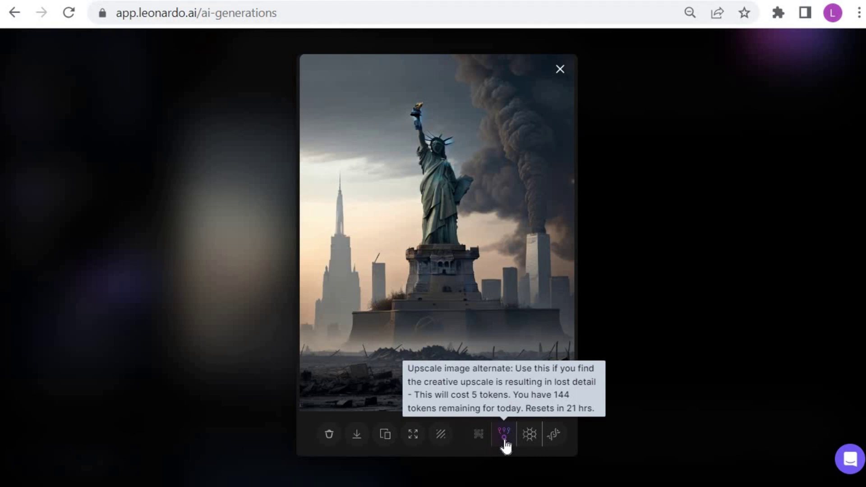
# Step: Create an alternate upscale of the image and compare it with the original
pyautogui.click(504, 440)
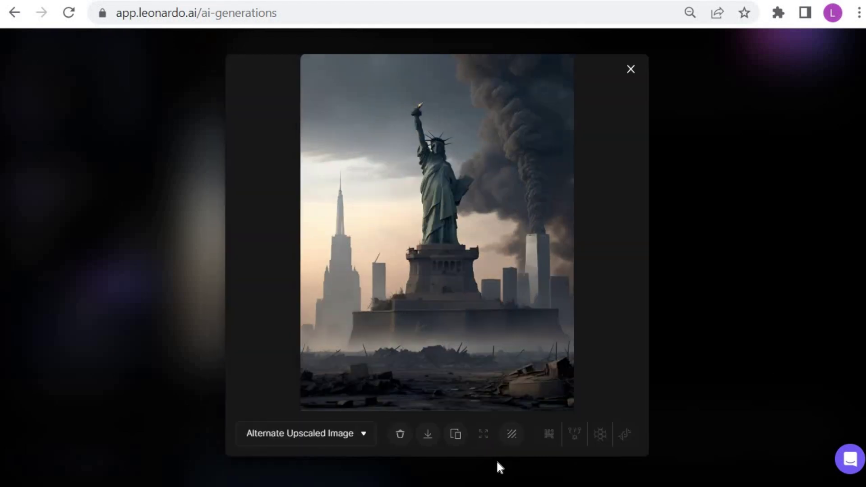
pyautogui.click(364, 440)
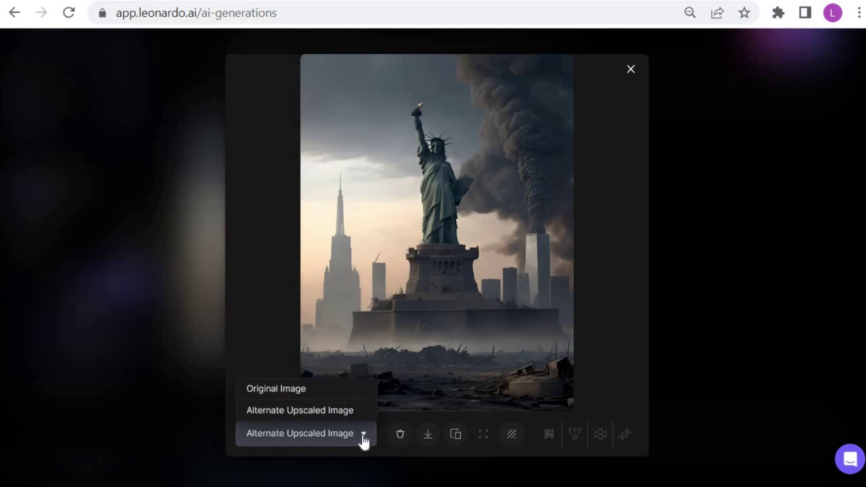
pyautogui.click(329, 389)
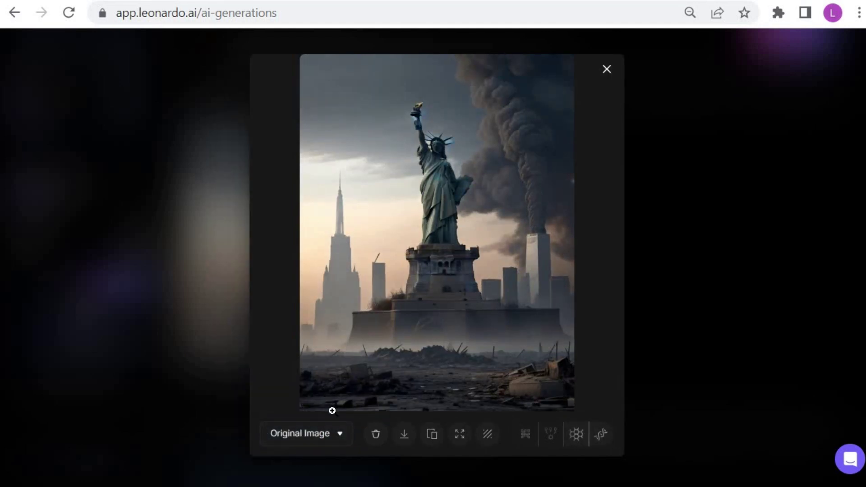
pyautogui.click(341, 434)
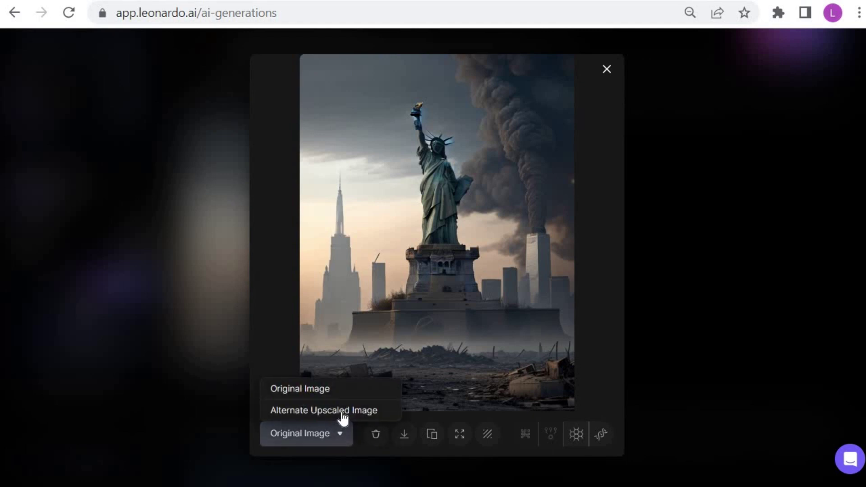
pyautogui.click(342, 411)
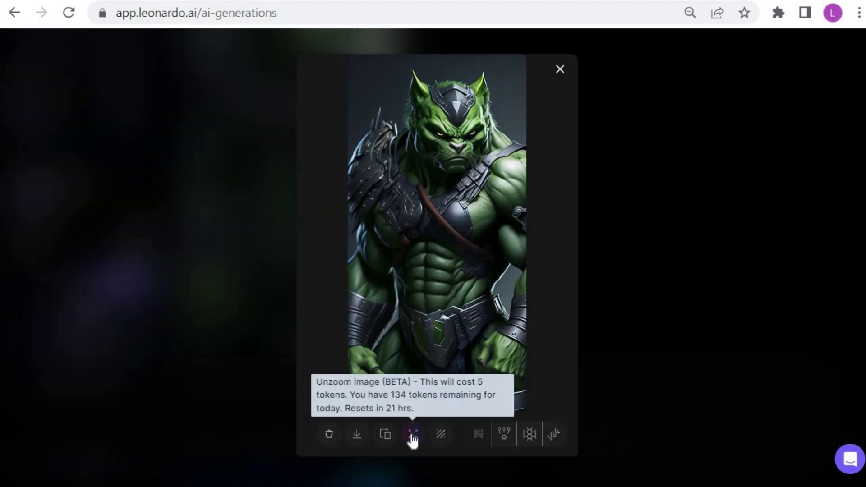
# Step: Unzoom the green armored warrior image and compare it with the original
pyautogui.click(413, 436)
pyautogui.click(340, 434)
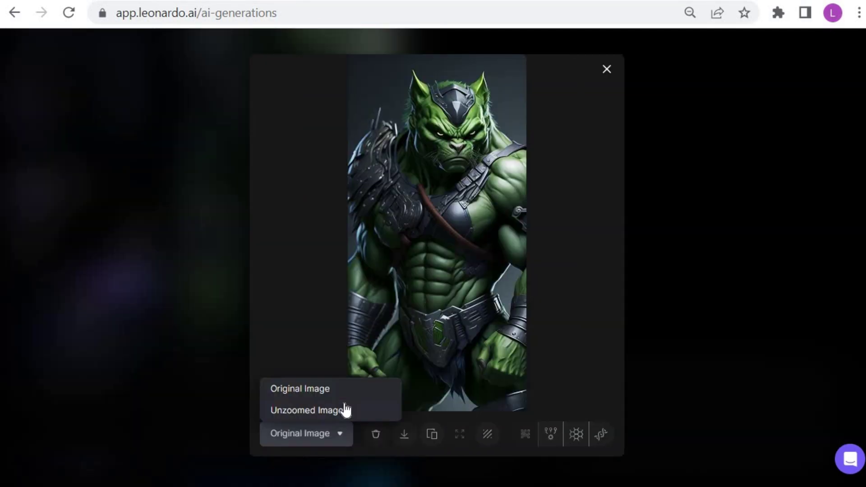
pyautogui.click(344, 410)
pyautogui.click(340, 434)
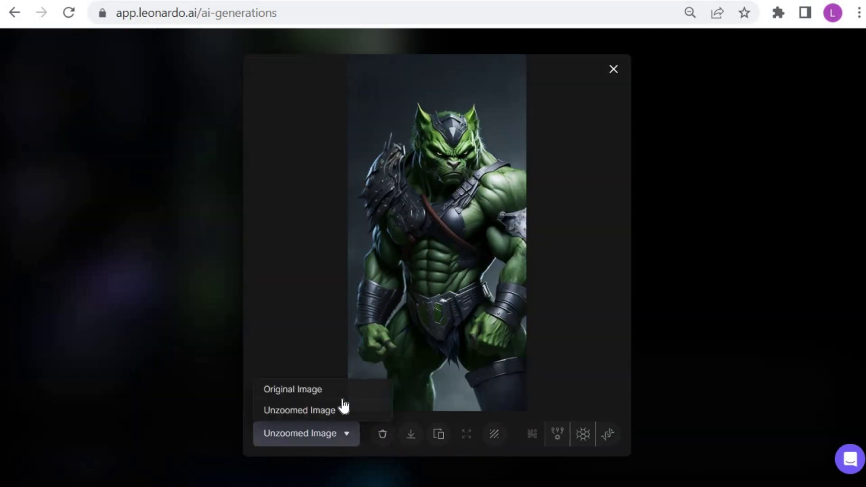
pyautogui.click(341, 389)
pyautogui.click(341, 424)
pyautogui.click(339, 410)
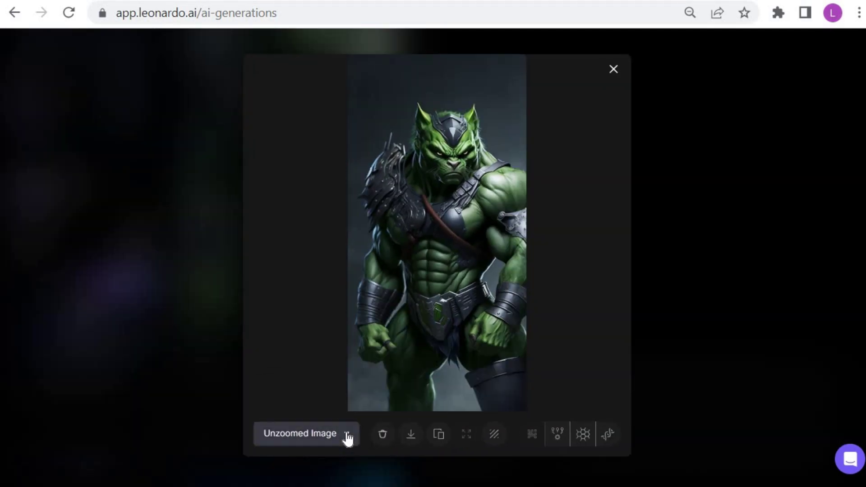
pyautogui.click(348, 436)
pyautogui.click(345, 394)
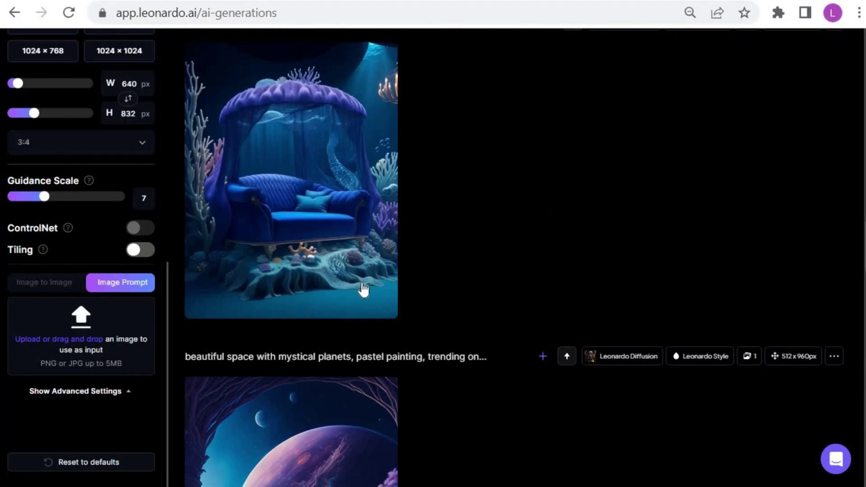
# Step: Make an HD Smooth upscale of the underwater armchair image and compare it with the original
pyautogui.click(361, 290)
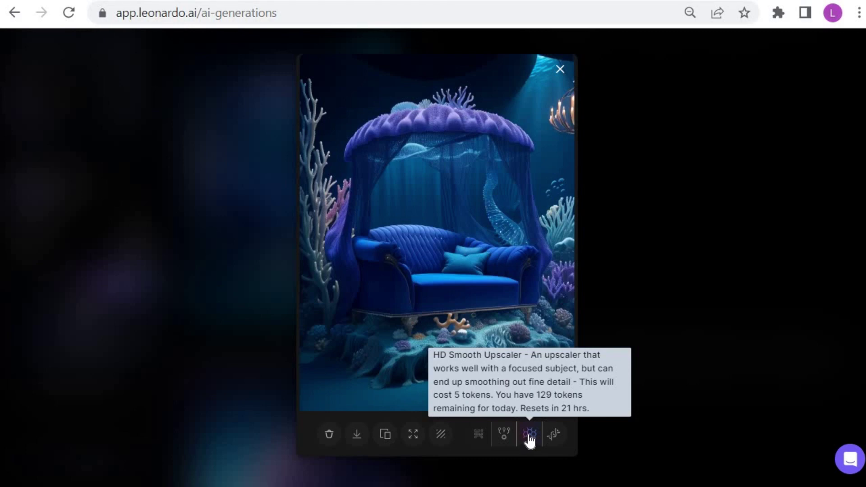
pyautogui.click(530, 437)
pyautogui.click(365, 435)
pyautogui.click(353, 390)
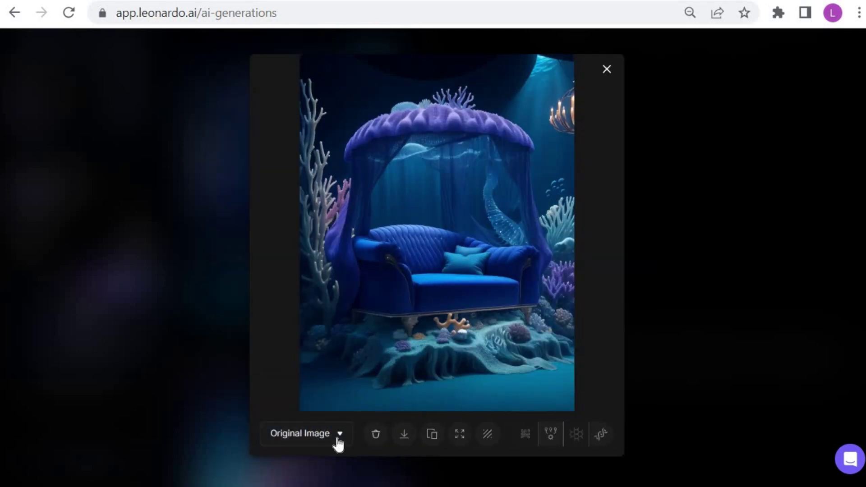
pyautogui.click(339, 434)
pyautogui.click(340, 412)
pyautogui.click(369, 435)
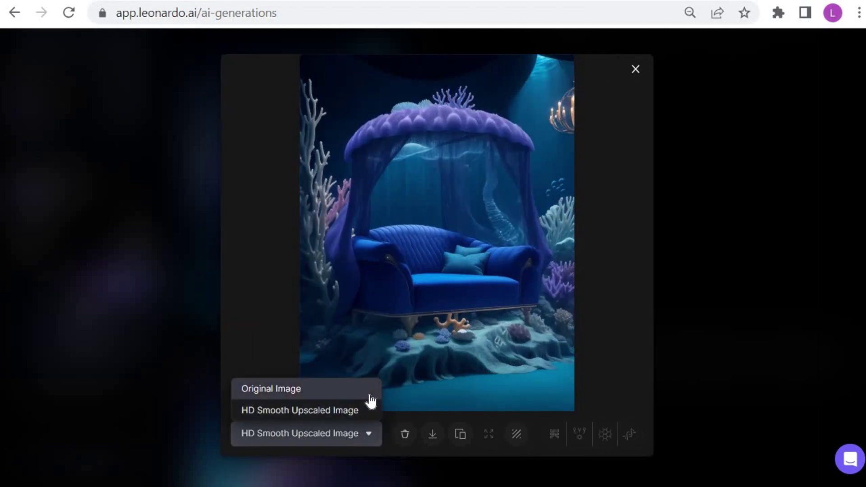
pyautogui.press('Escape')
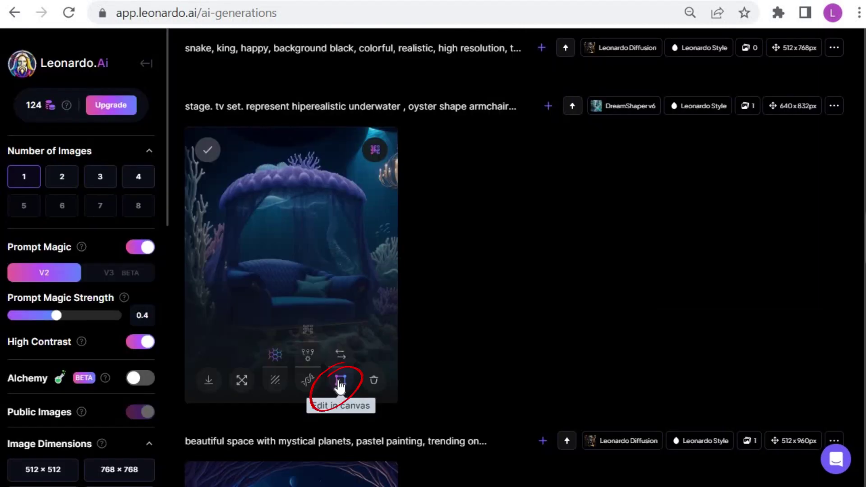
# Step: Open the armchair image in the canvas editor, enlarging it and shifting it left
pyautogui.click(340, 381)
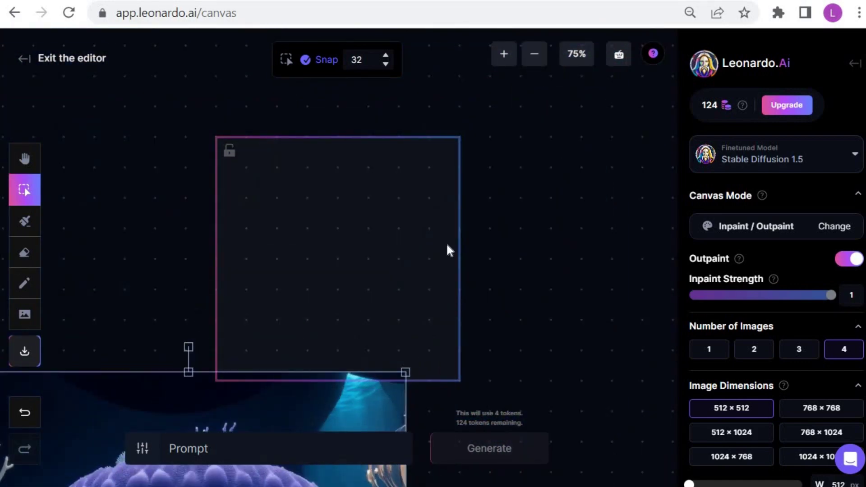
pyautogui.moveTo(546, 317); pyautogui.dragTo(572, 349)
pyautogui.moveTo(522, 219); pyautogui.dragTo(464, 221)
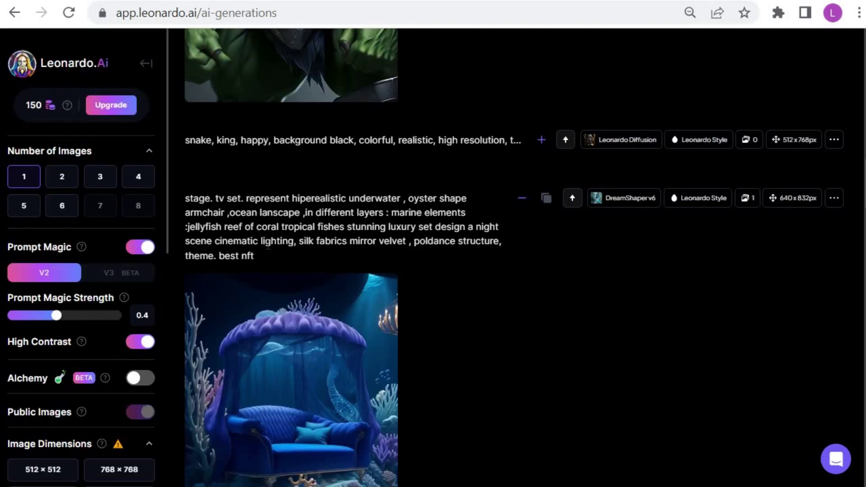
# Step: Copy the underwater armchair prompt text from the earlier generation
pyautogui.moveTo(185, 199); pyautogui.dragTo(270, 254)
pyautogui.rightClick(248, 227)
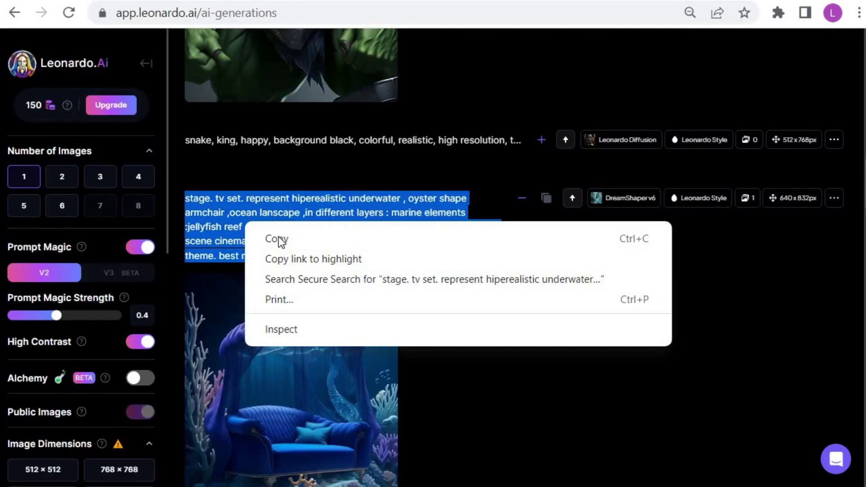
pyautogui.click(335, 242)
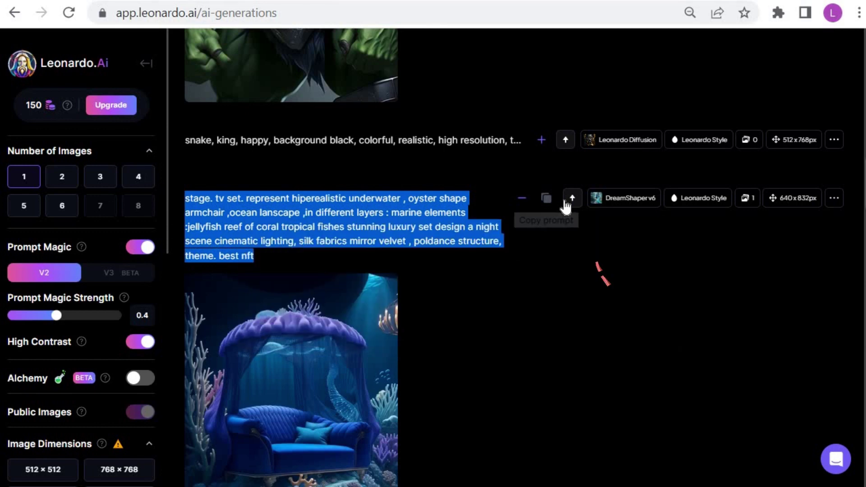
pyautogui.scroll(-1, 547, 238)
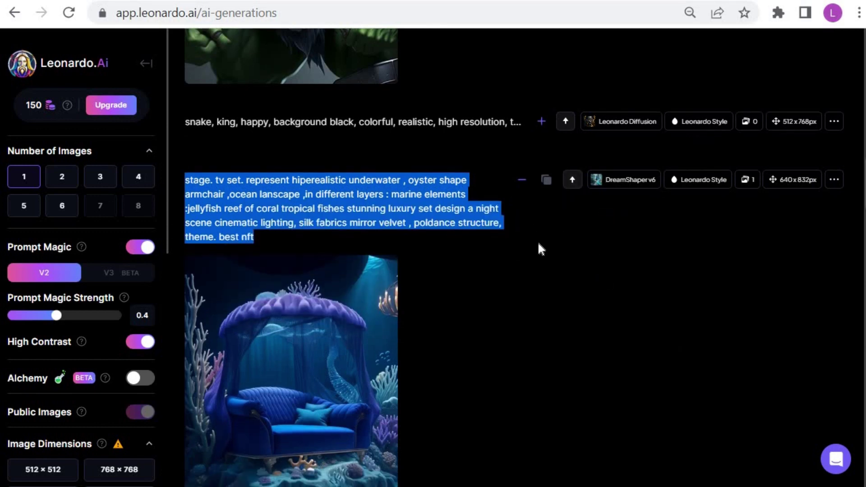
pyautogui.scroll(-4, 538, 242)
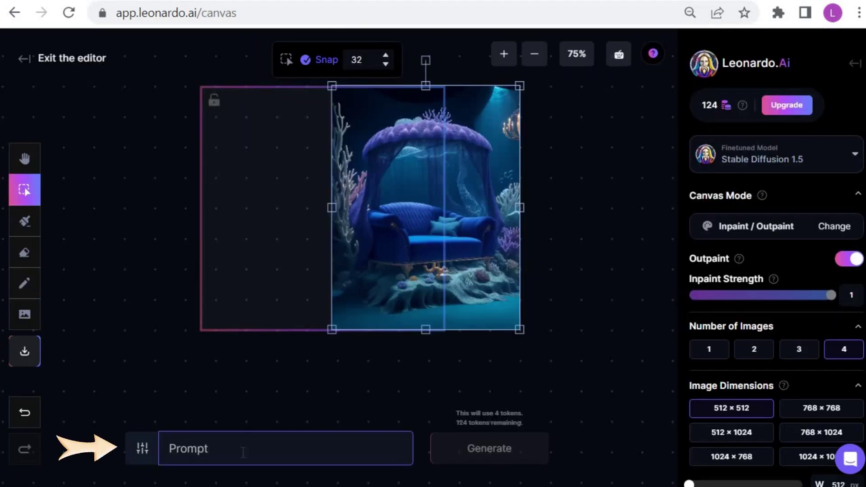
# Step: Paste the armchair prompt into the canvas prompt and pick the DreamShaper v6 model
pyautogui.hotkey('ctrl', 'v')
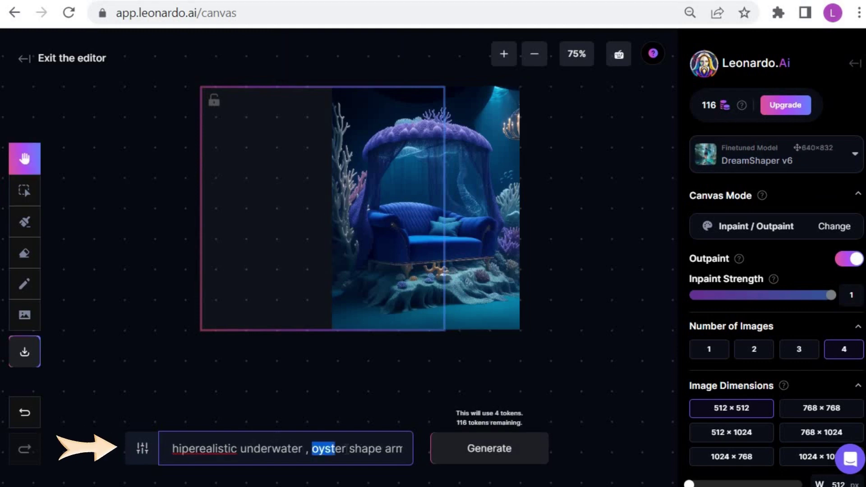
pyautogui.click(269, 449)
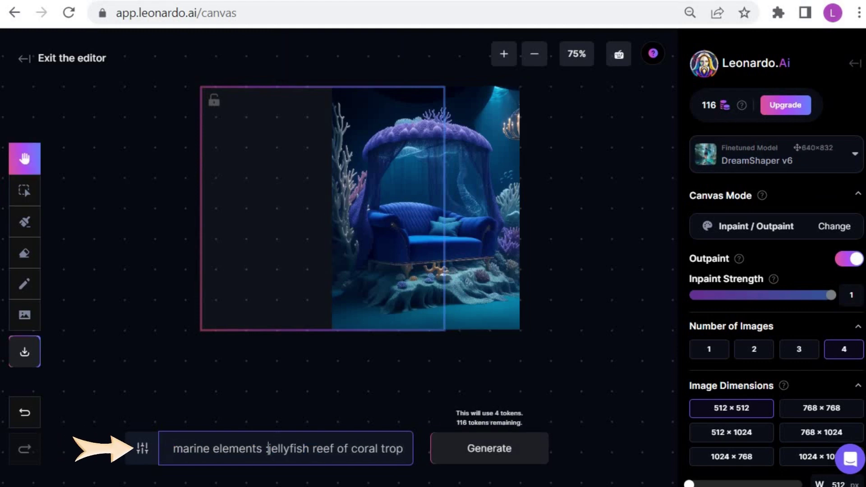
pyautogui.click(24, 190)
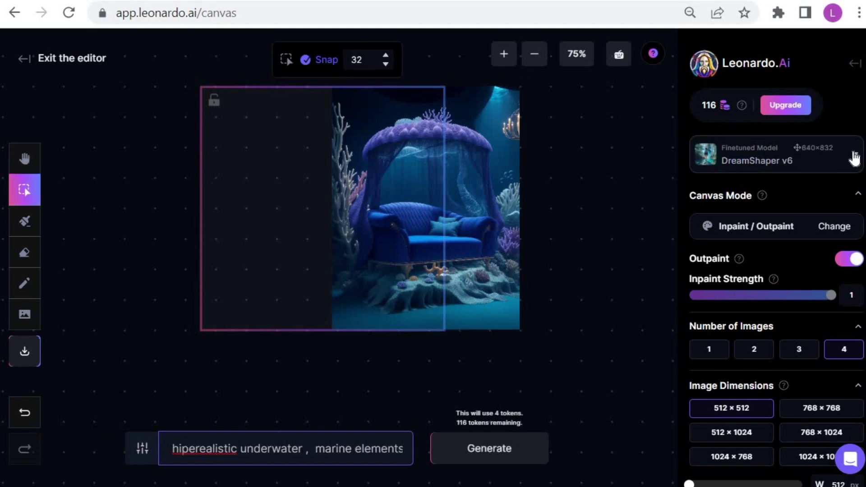
pyautogui.click(854, 158)
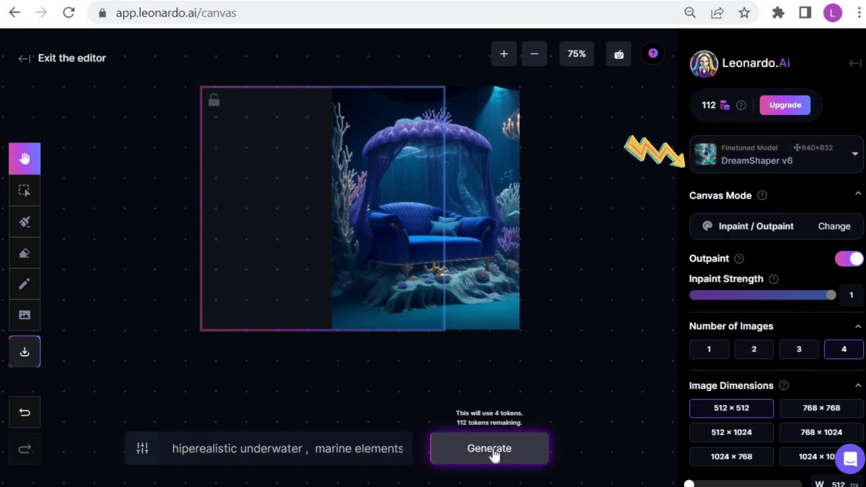
# Step: Outpaint the empty left area and accept the jellyfish variation
pyautogui.click(492, 449)
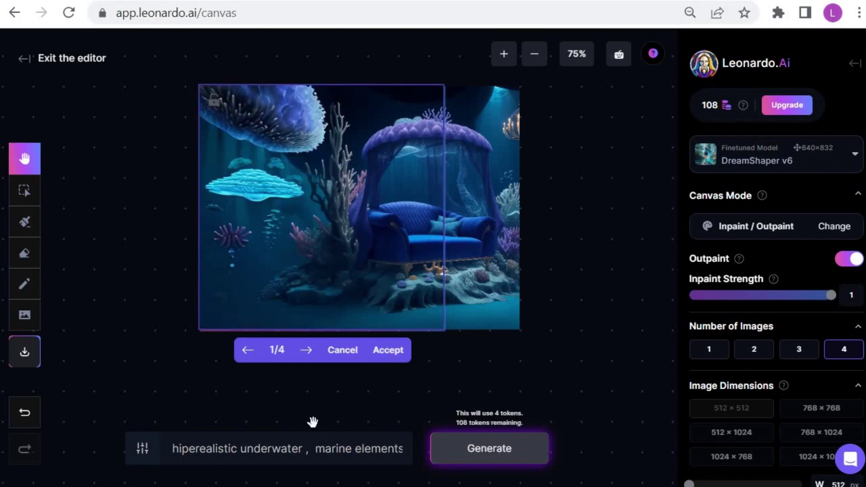
pyautogui.click(307, 352)
pyautogui.click(307, 352)
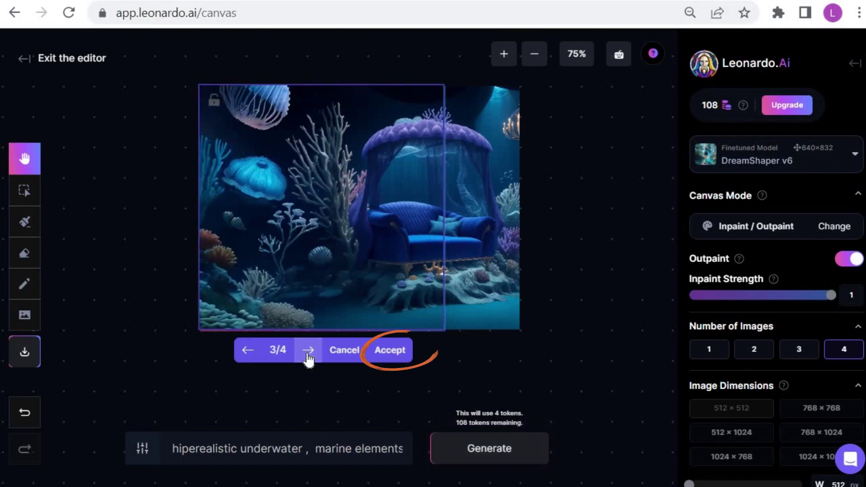
pyautogui.click(308, 352)
pyautogui.click(248, 351)
pyautogui.click(248, 351)
pyautogui.click(268, 350)
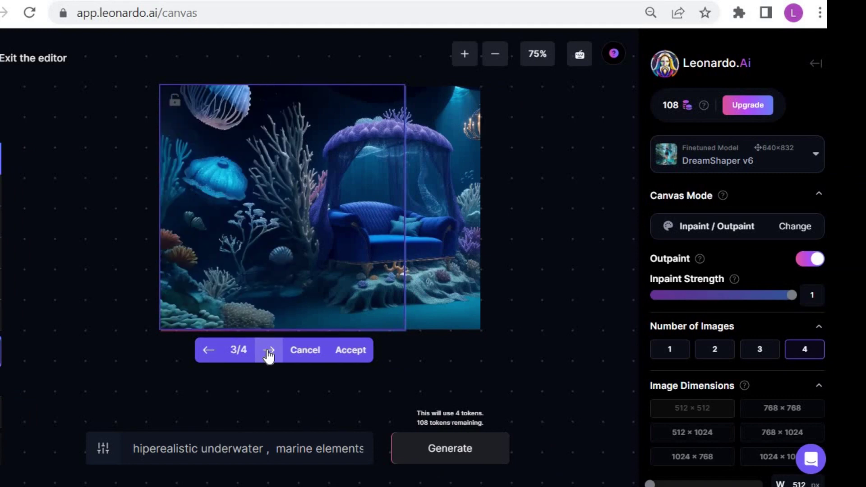
pyautogui.click(350, 350)
# Step: Extend the scene past its right edge with 3 images and accept a variation
pyautogui.moveTo(302, 178); pyautogui.dragTo(513, 176)
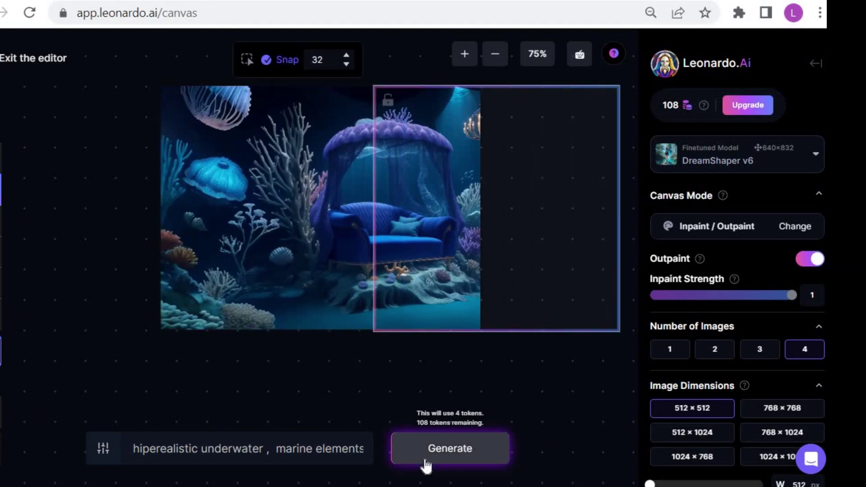
pyautogui.click(760, 350)
pyautogui.click(425, 449)
pyautogui.click(480, 351)
pyautogui.click(480, 351)
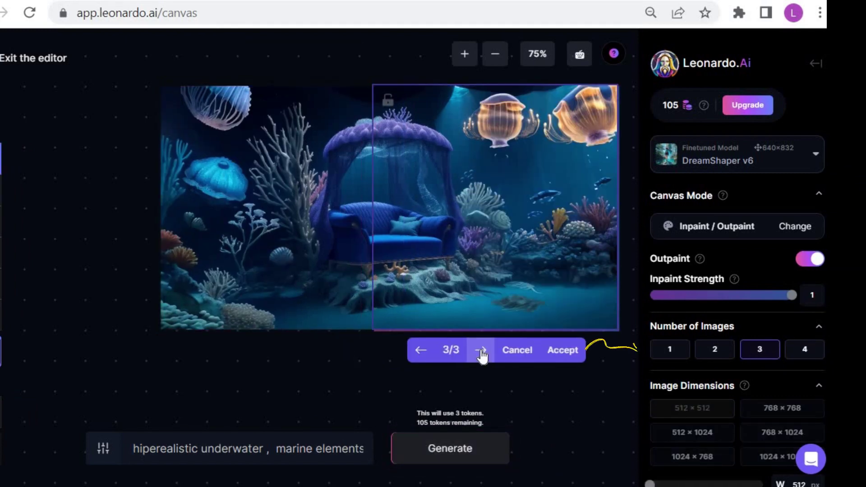
pyautogui.click(421, 351)
pyautogui.click(421, 351)
pyautogui.click(474, 354)
pyautogui.click(563, 351)
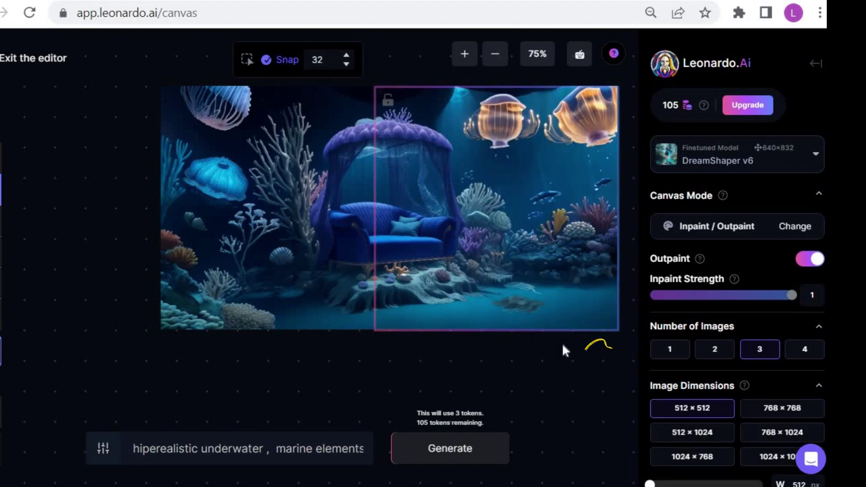
# Step: Extend the scene above its top edge with 2 images and accept a variation
pyautogui.scroll(3, 491, 248)
pyautogui.moveTo(491, 248); pyautogui.dragTo(491, 122)
pyautogui.click(715, 349)
pyautogui.click(457, 448)
pyautogui.click(481, 328)
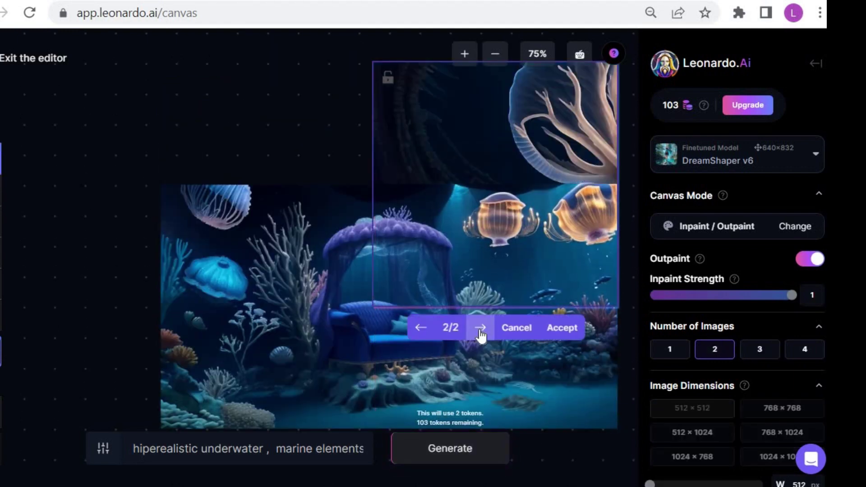
pyautogui.click(421, 328)
pyautogui.click(562, 327)
# Step: Generate three outpaint variations for the top-left corner
pyautogui.moveTo(468, 162); pyautogui.dragTo(256, 165)
pyautogui.click(760, 350)
pyautogui.click(451, 448)
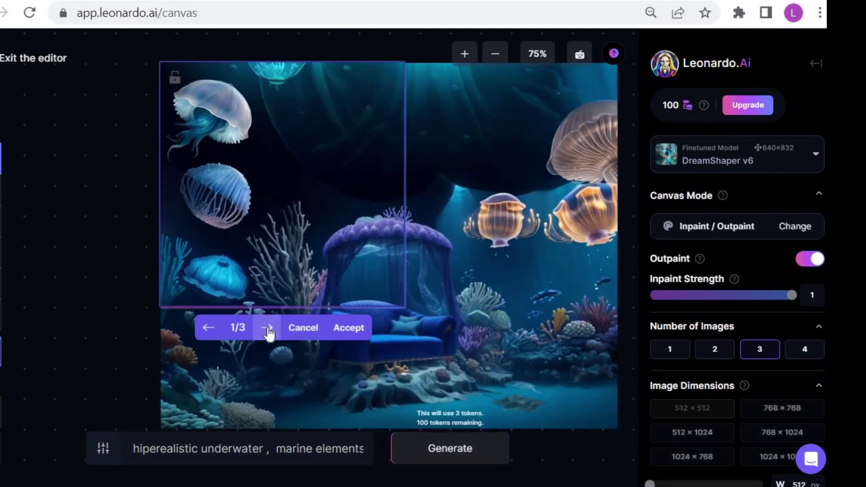
# Step: Accept the first top-left jellyfish variation
pyautogui.click(267, 328)
pyautogui.click(208, 328)
pyautogui.click(338, 330)
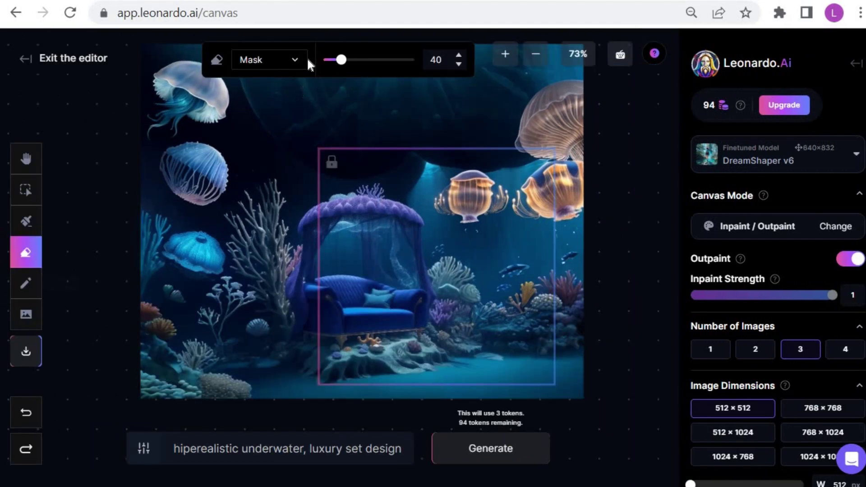
# Step: Inpaint the small patch right of the armchair, keep the first result, and download the artwork
pyautogui.click(297, 59)
pyautogui.click(269, 110)
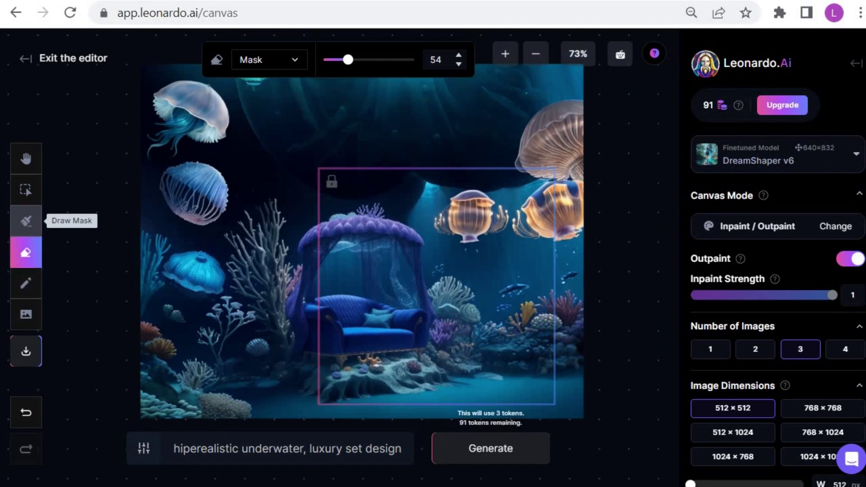
pyautogui.click(25, 221)
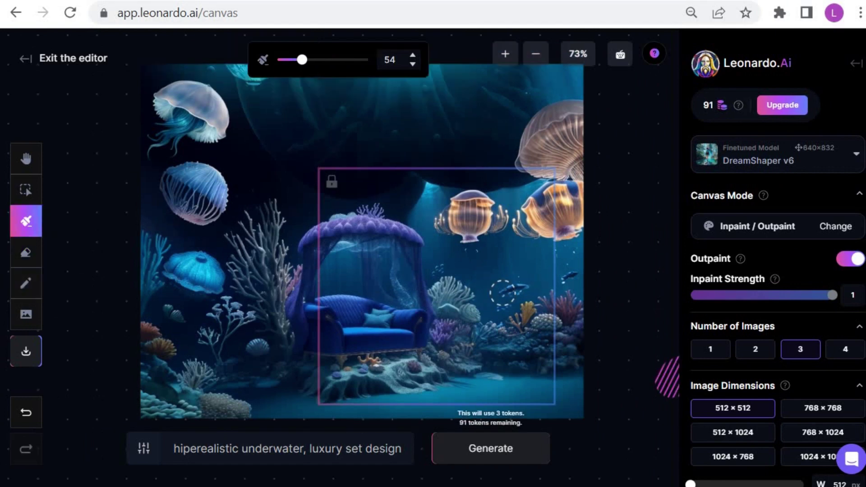
pyautogui.moveTo(500, 289); pyautogui.dragTo(522, 291)
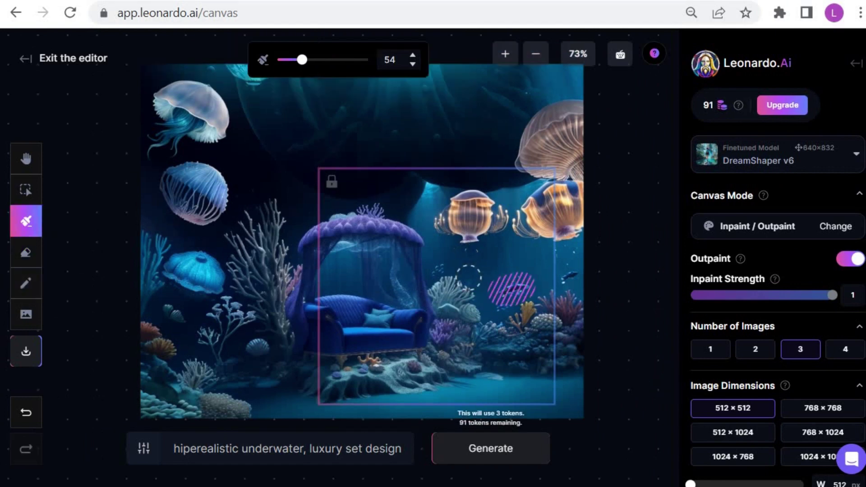
pyautogui.click(465, 460)
pyautogui.click(420, 425)
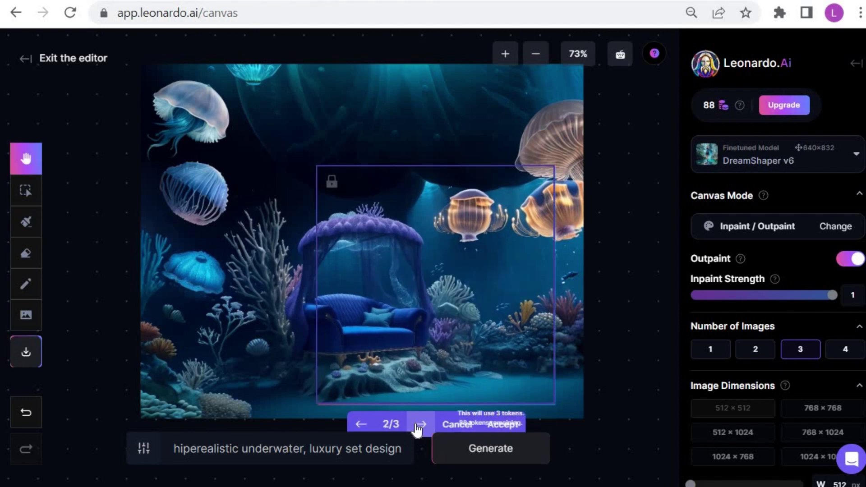
pyautogui.click(361, 425)
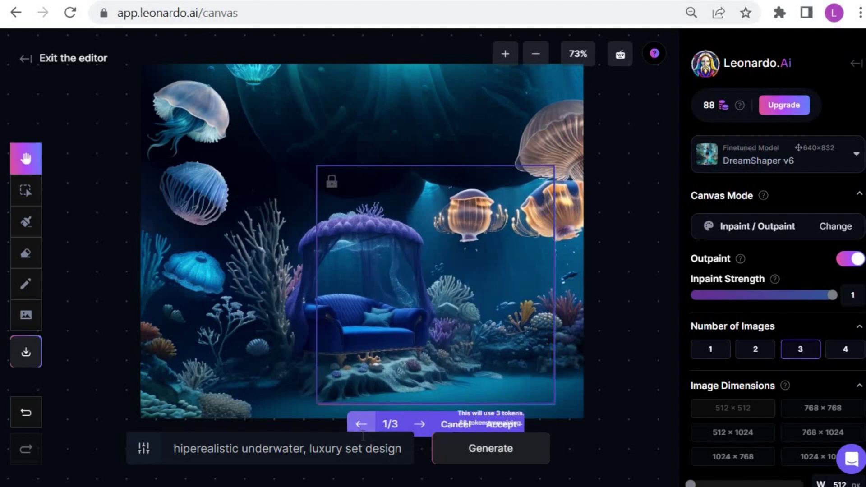
pyautogui.click(506, 424)
pyautogui.click(26, 352)
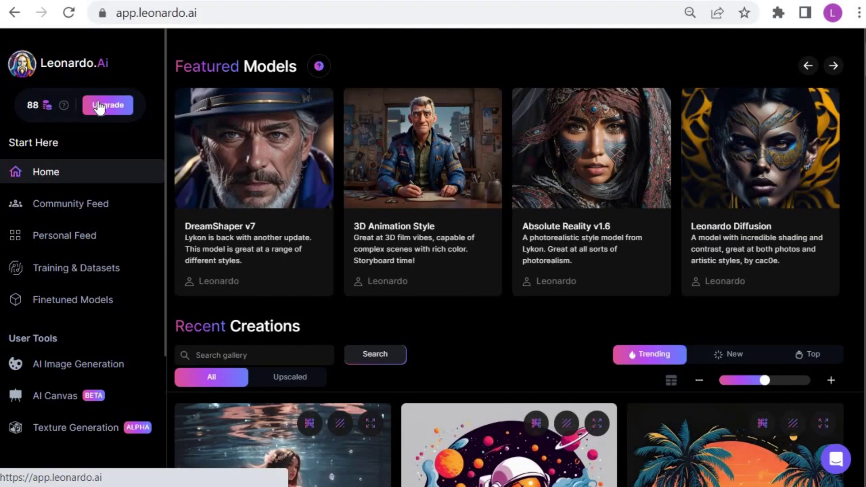
# Step: Review the Apprentice $10, Artisan $24 and Maestro $48 subscription plans
pyautogui.click(99, 108)
pyautogui.scroll(-4, 221, 167)
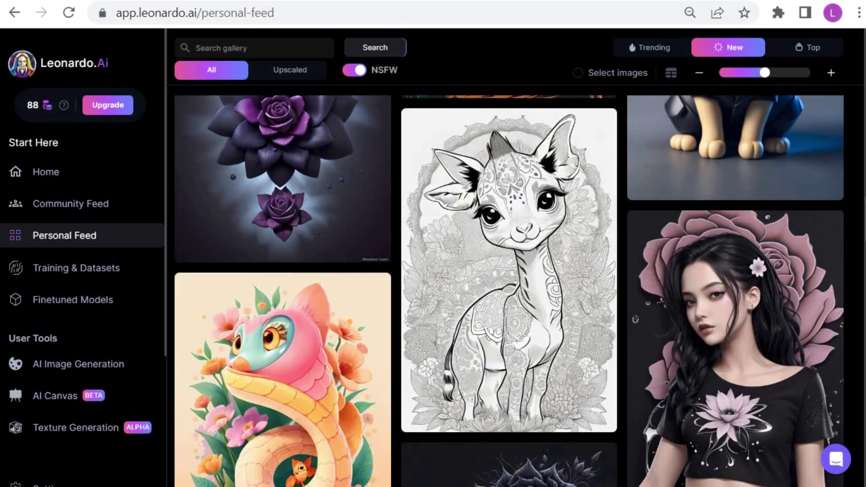
pyautogui.scroll(-7, 509, 289)
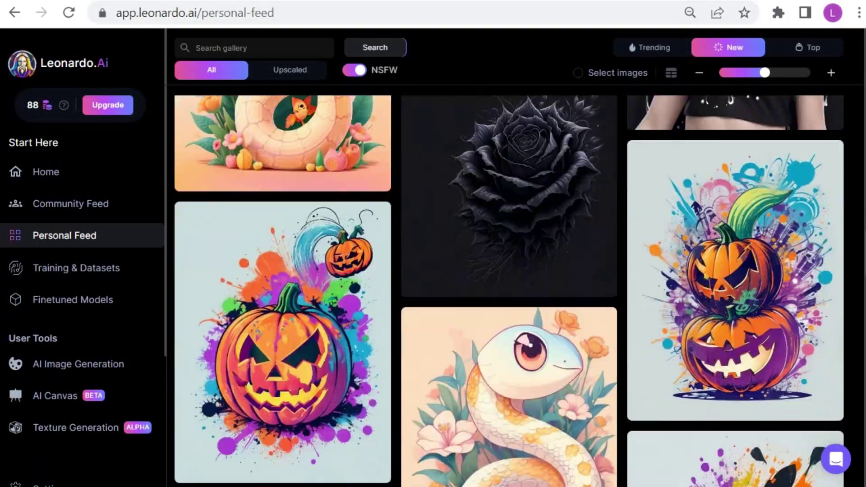
pyautogui.scroll(-12, 510, 288)
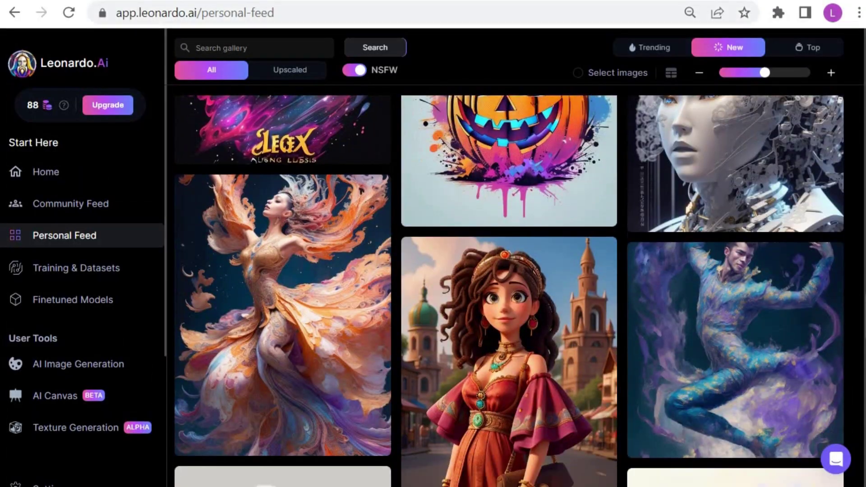
pyautogui.scroll(-15, 509, 289)
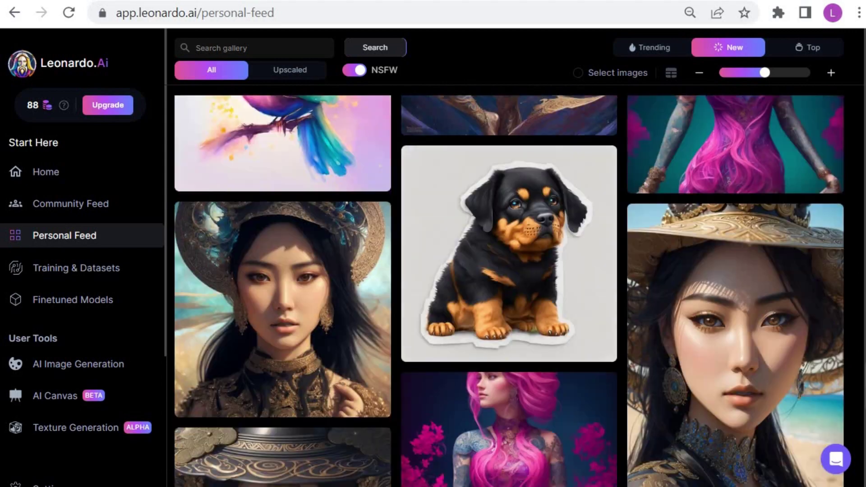
pyautogui.scroll(-15, 509, 289)
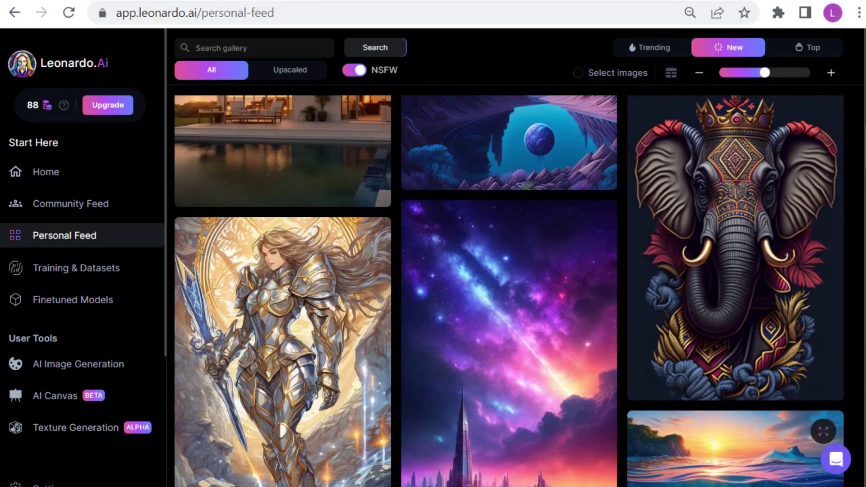
pyautogui.scroll(15, 509, 289)
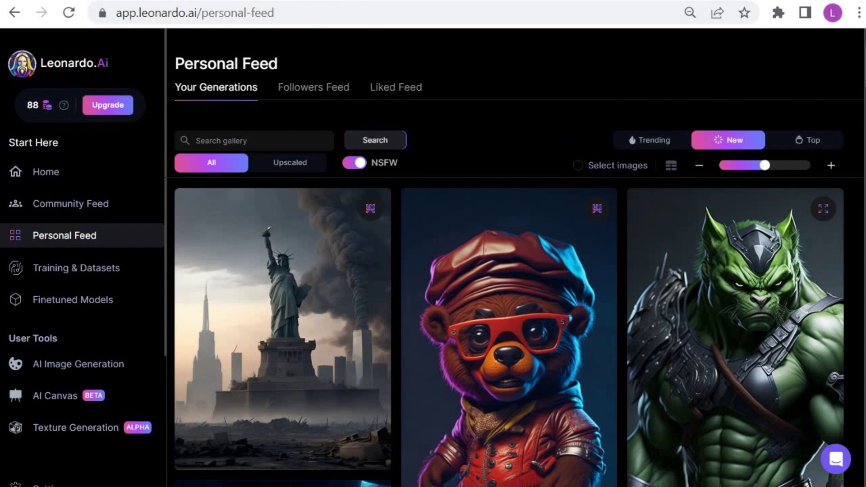
pyautogui.moveTo(64, 105)
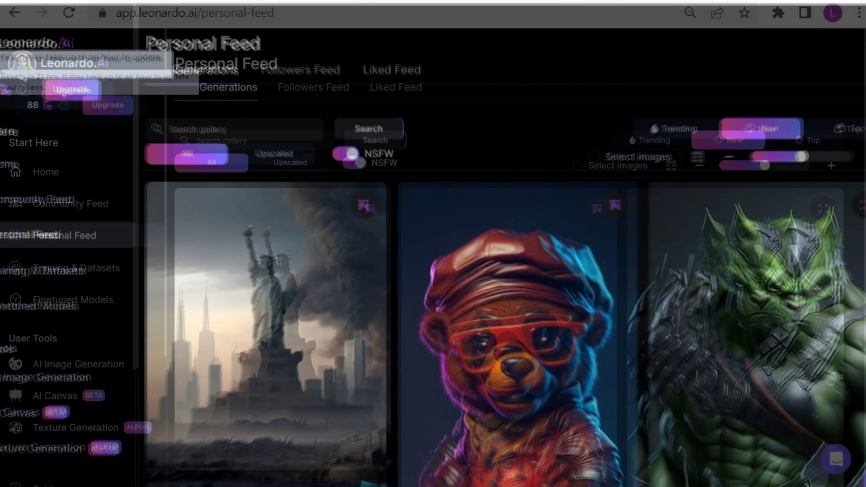